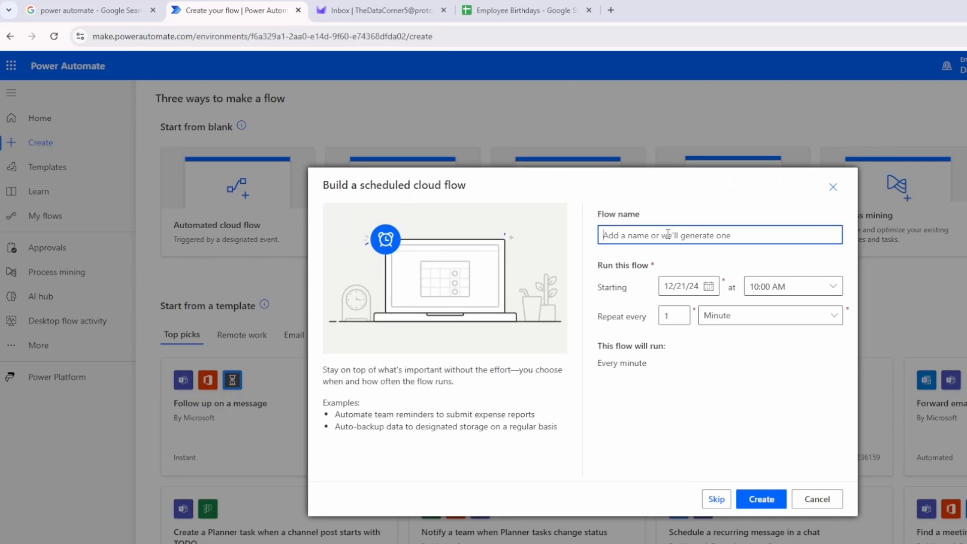
Create the scheduled cloud flow with the name Send Birthday Emails, repeating every 1 day
type("Send ")
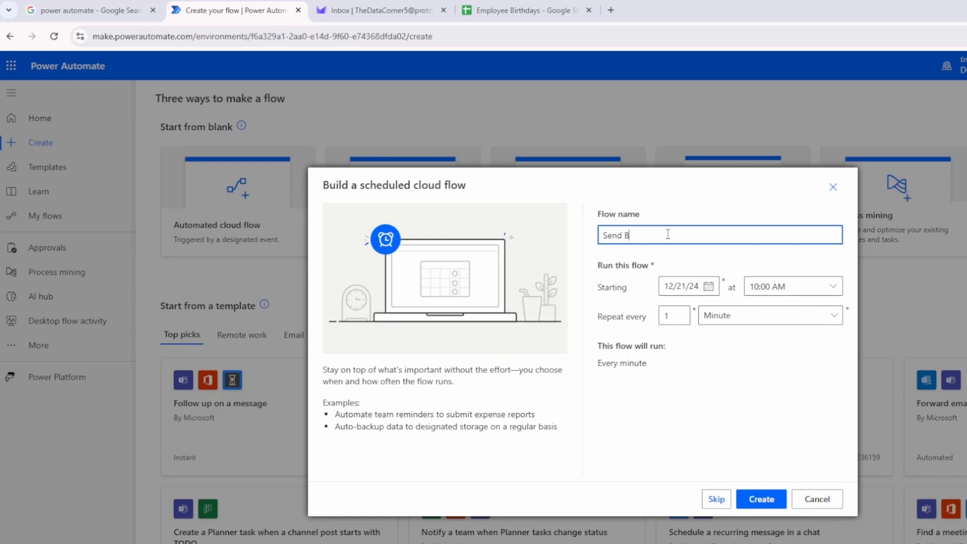
type("Birthday Emails")
left_click(810, 317)
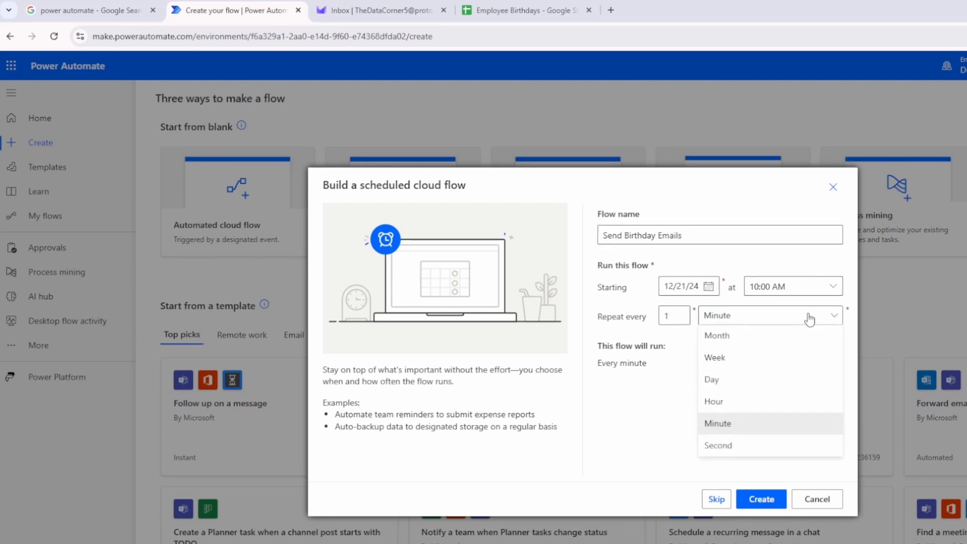
left_click(737, 380)
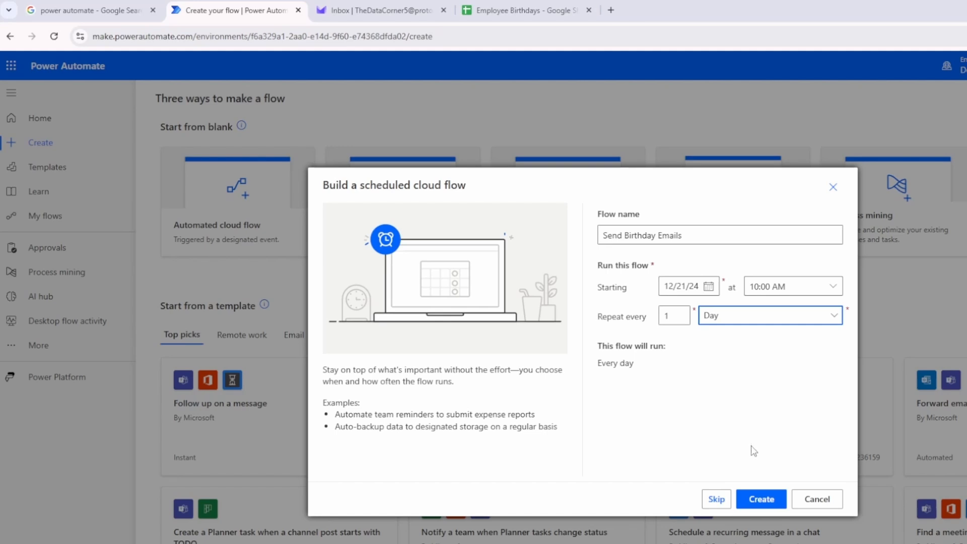
left_click(762, 500)
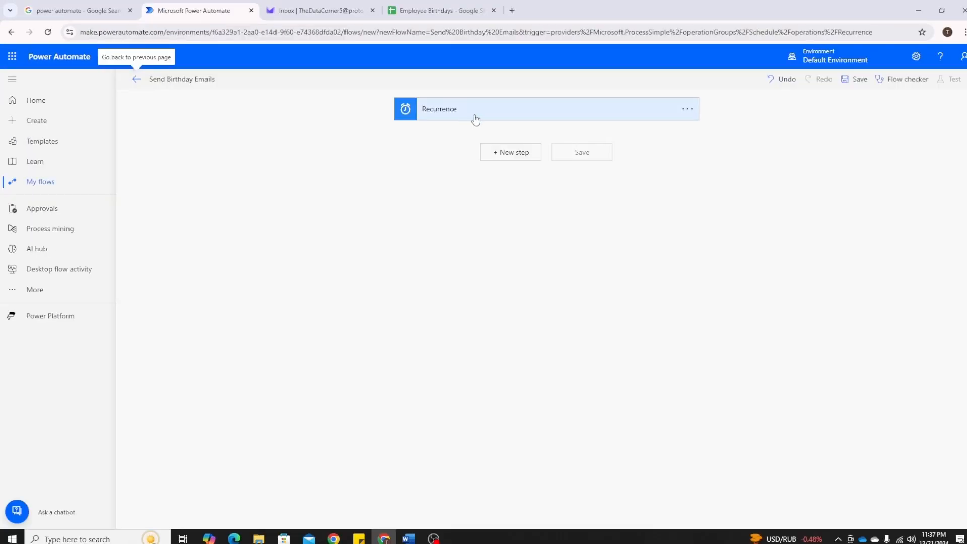
Set the Recurrence trigger to run at hour 9 and begin adding a new step below it
left_click(451, 114)
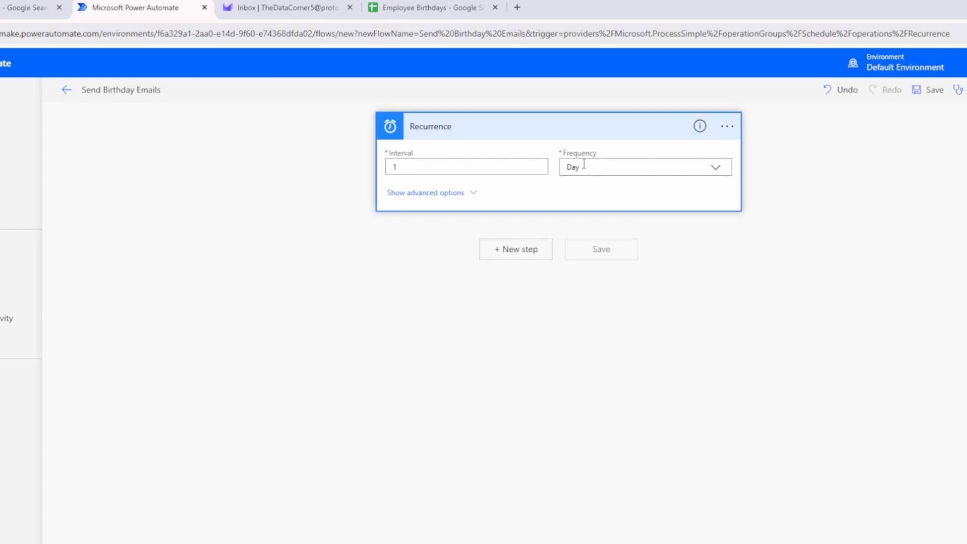
left_click(474, 195)
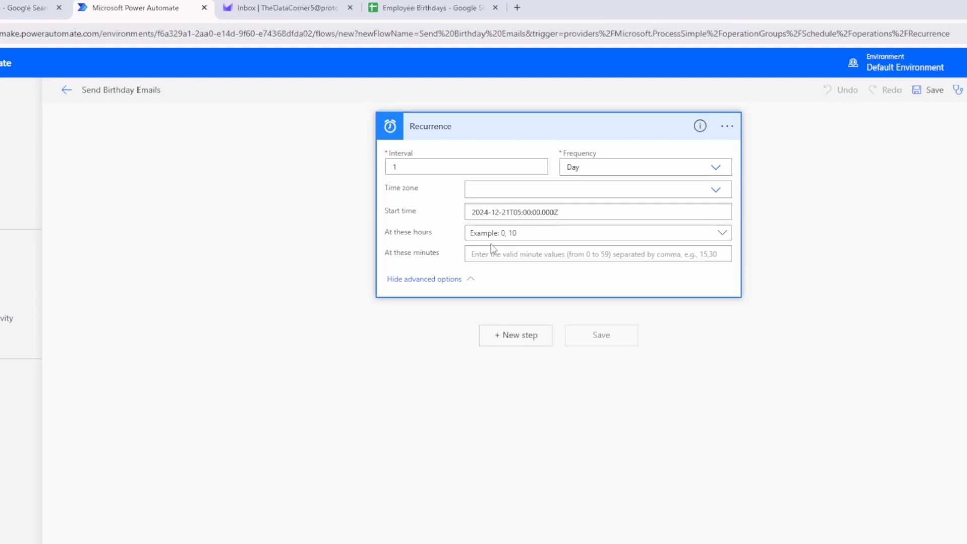
left_click(528, 235)
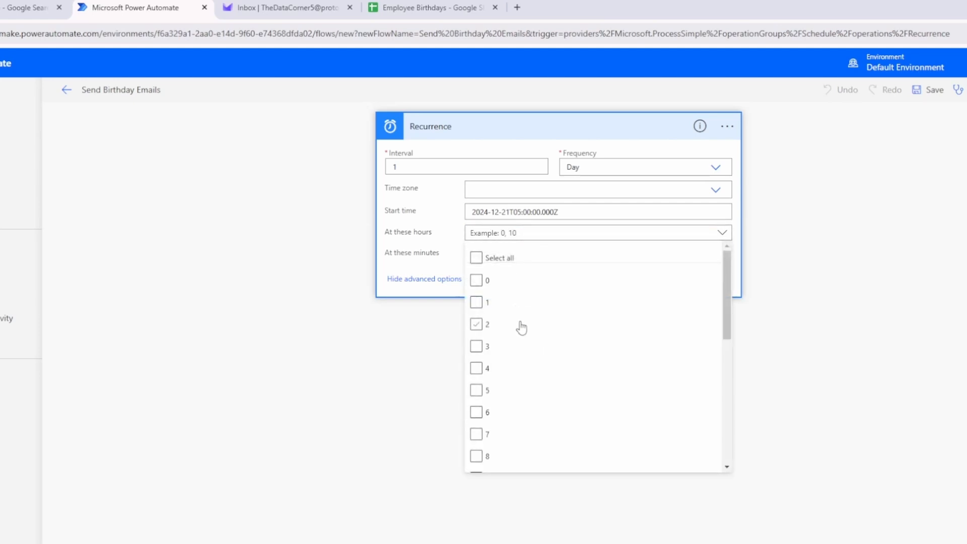
scroll(524, 327, "down", 1)
left_click(477, 417)
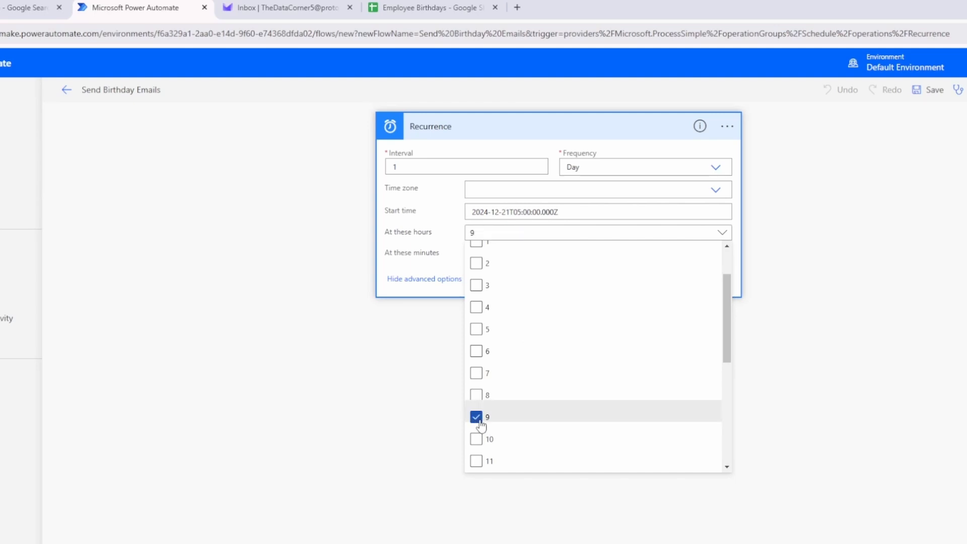
left_click(413, 411)
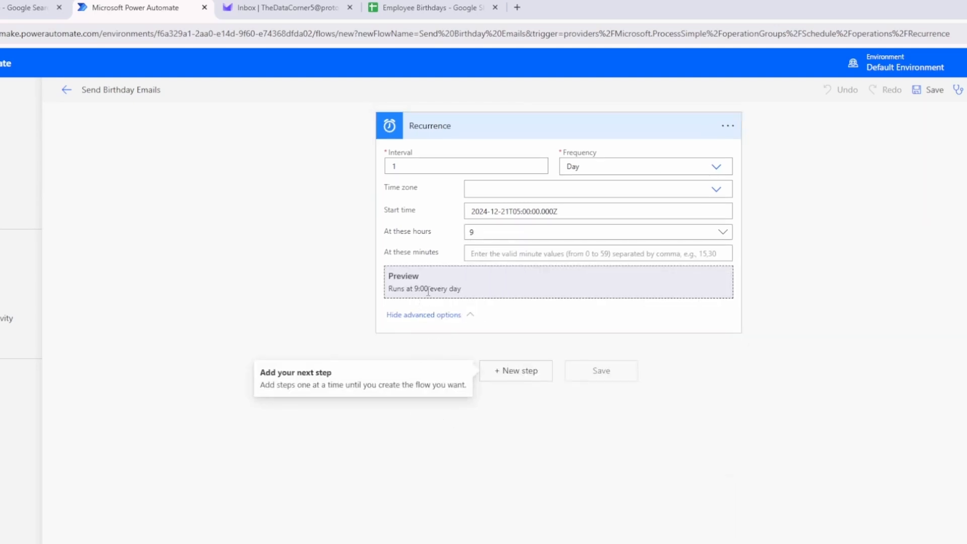
left_click(531, 377)
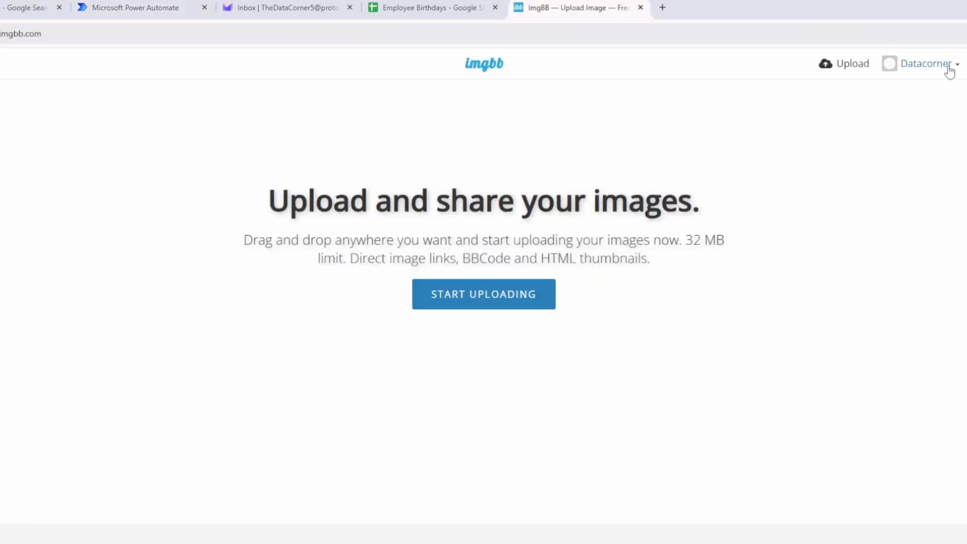
Review the birthday images uploaded to the ImgBB profile and return to the Power Automate flow
left_click(950, 72)
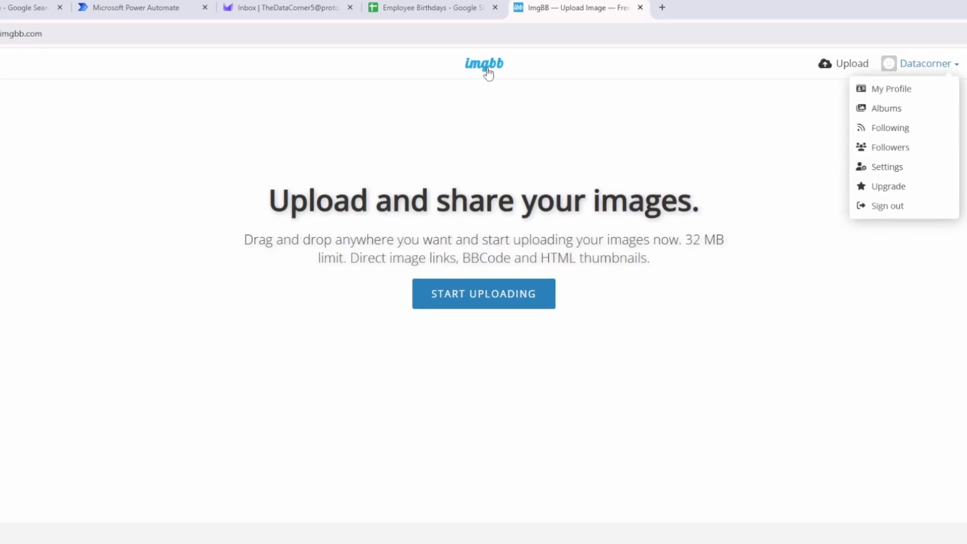
scroll(606, 303, "down", 5)
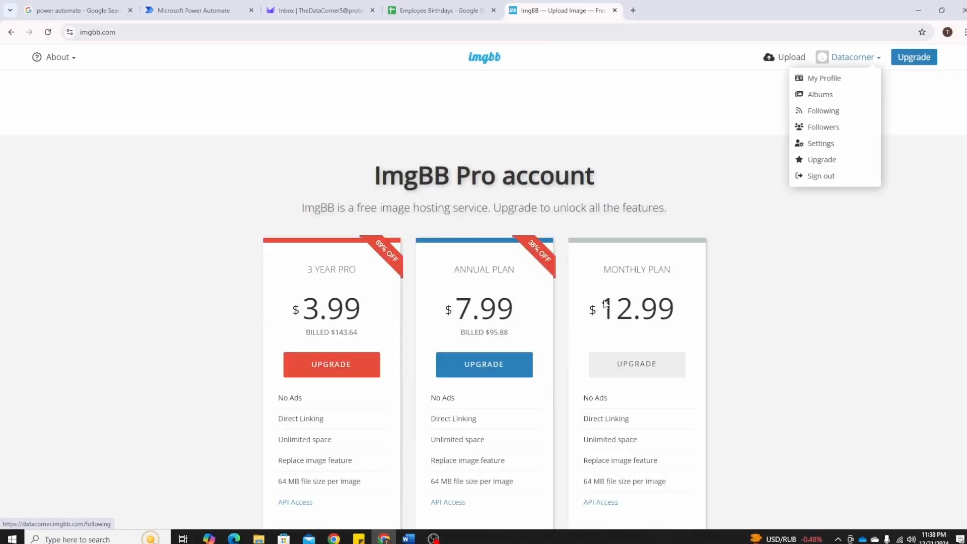
scroll(606, 304, "up", 5)
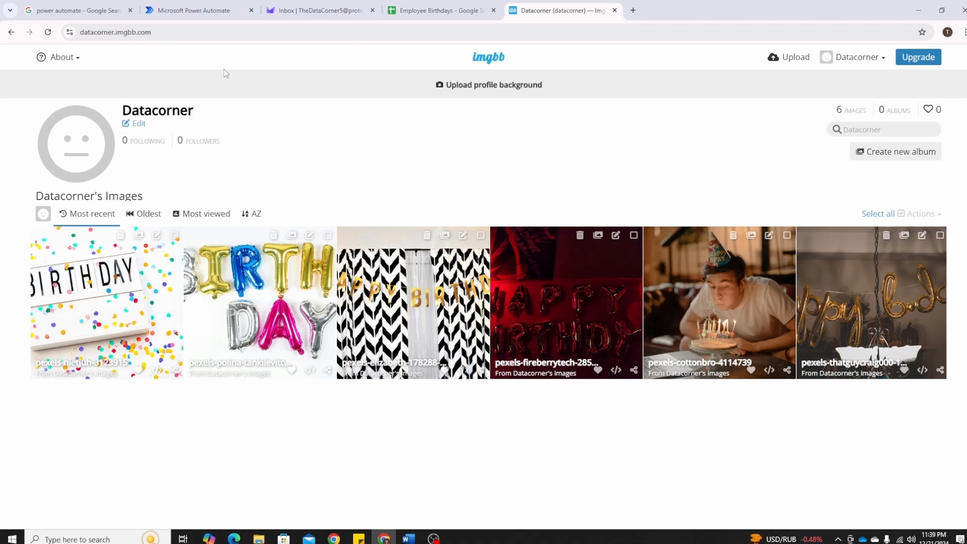
left_click(201, 7)
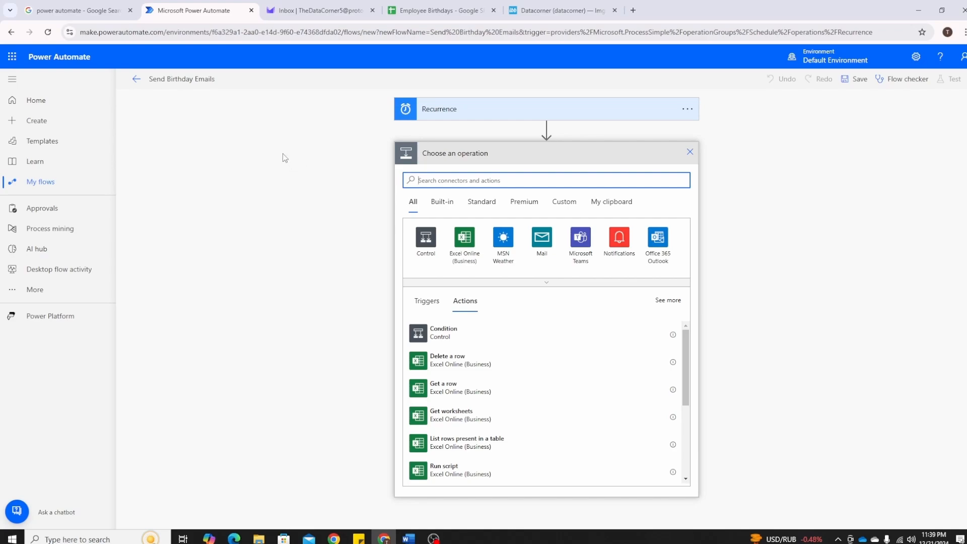
Switch to the Employee Birthdays spreadsheet and examine the 12/21/2024 birthdays and the employee e-mail column
left_click(436, 10)
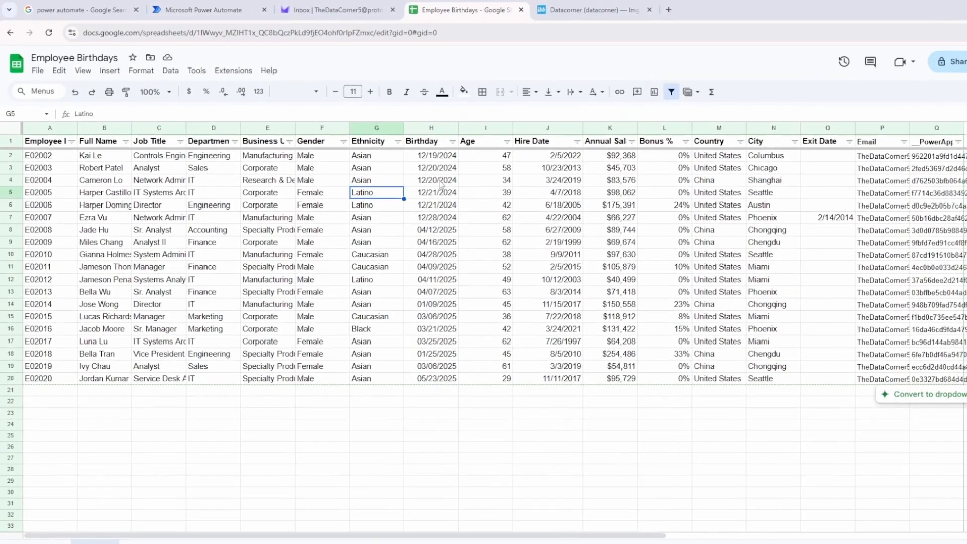
left_click(455, 203)
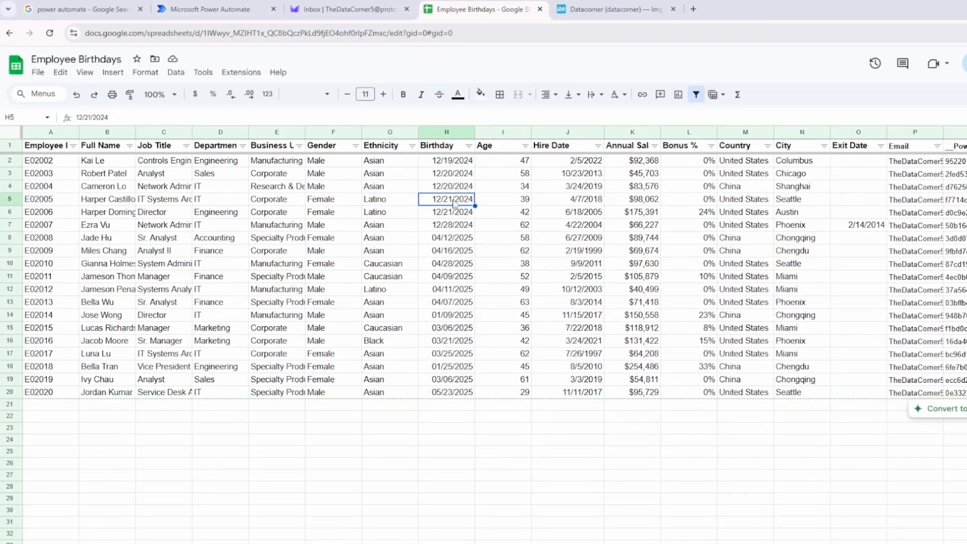
left_click_drag(455, 204, 458, 217)
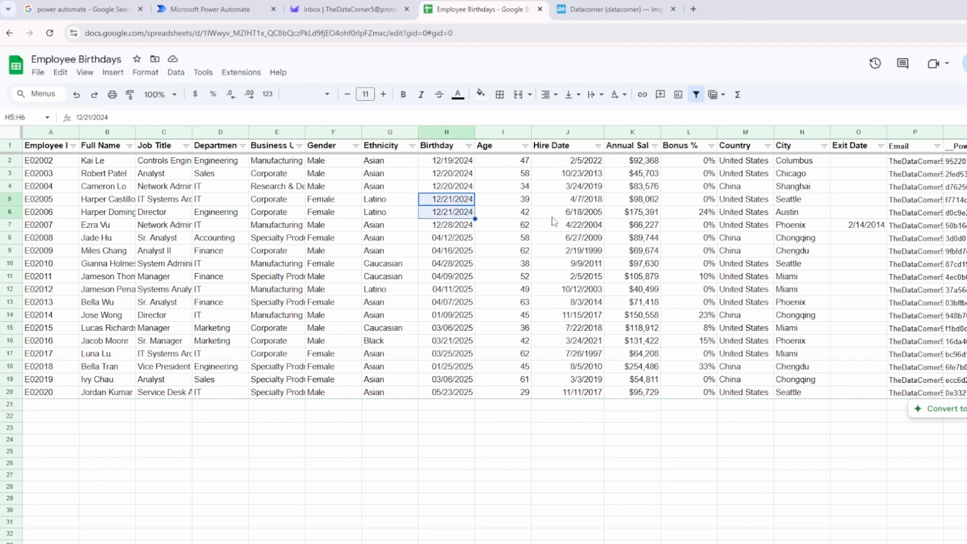
left_click(897, 202)
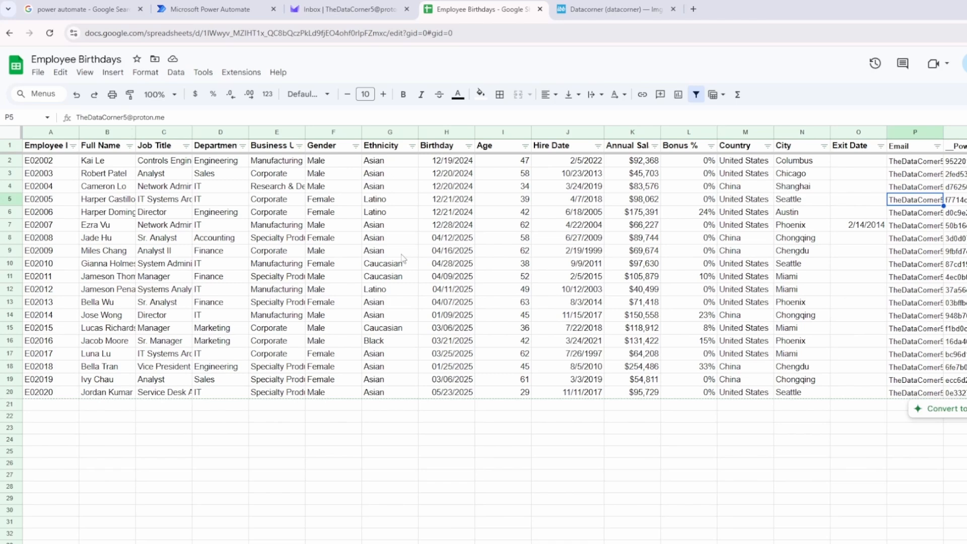
Return to the Power Automate flow and add the Google Sheets Get rows action
left_click(212, 10)
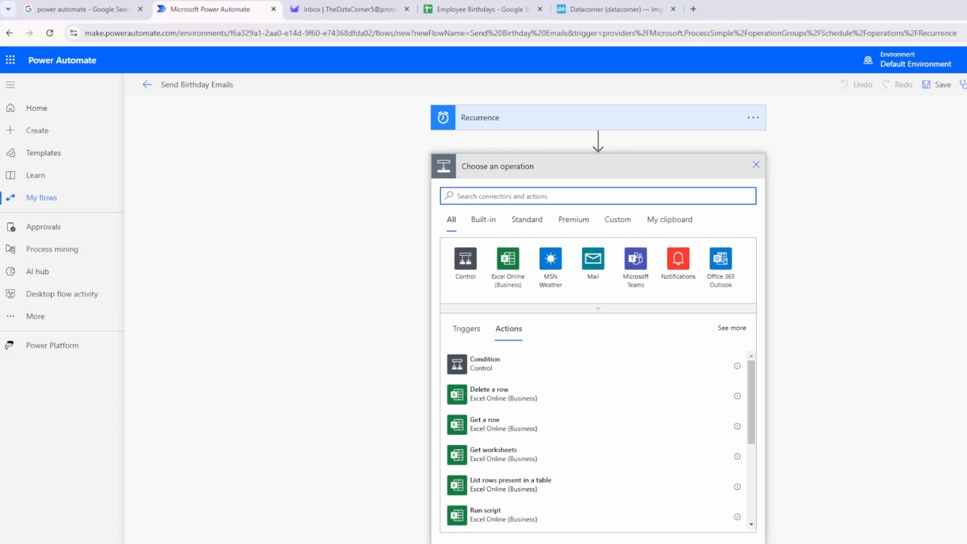
type("sheets")
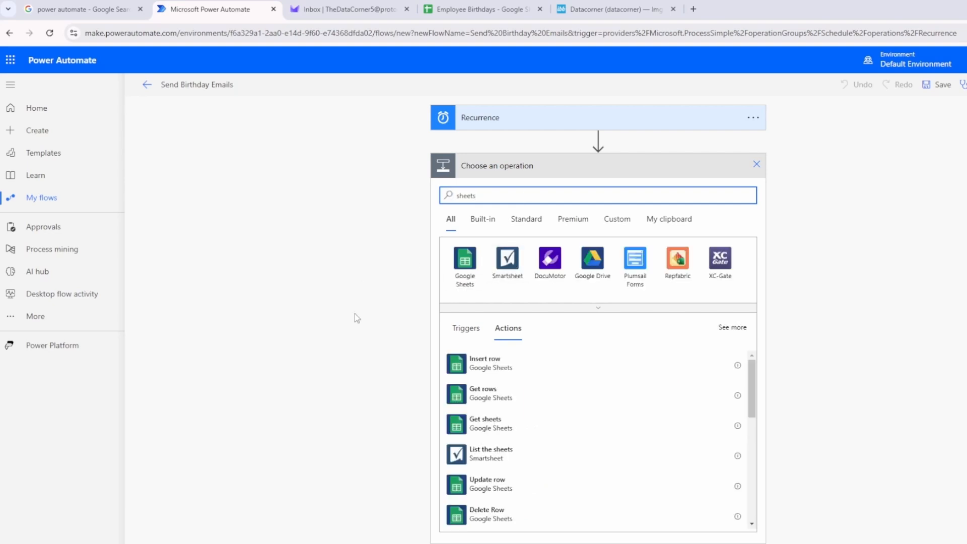
left_click(505, 402)
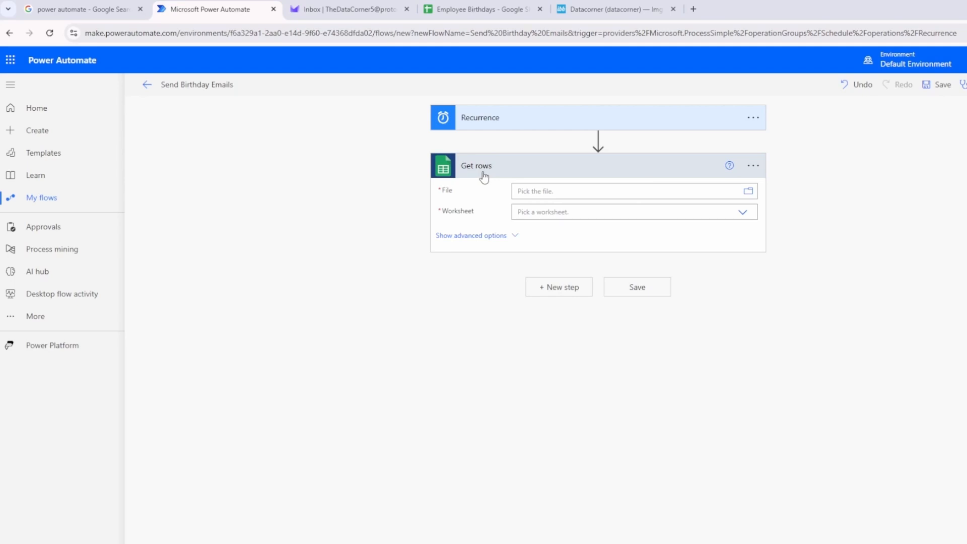
Point Get rows to the Employee Birthdays file in GoogleDrive with worksheet Sheet1, and check the worksheet name in the spreadsheet
left_click(754, 167)
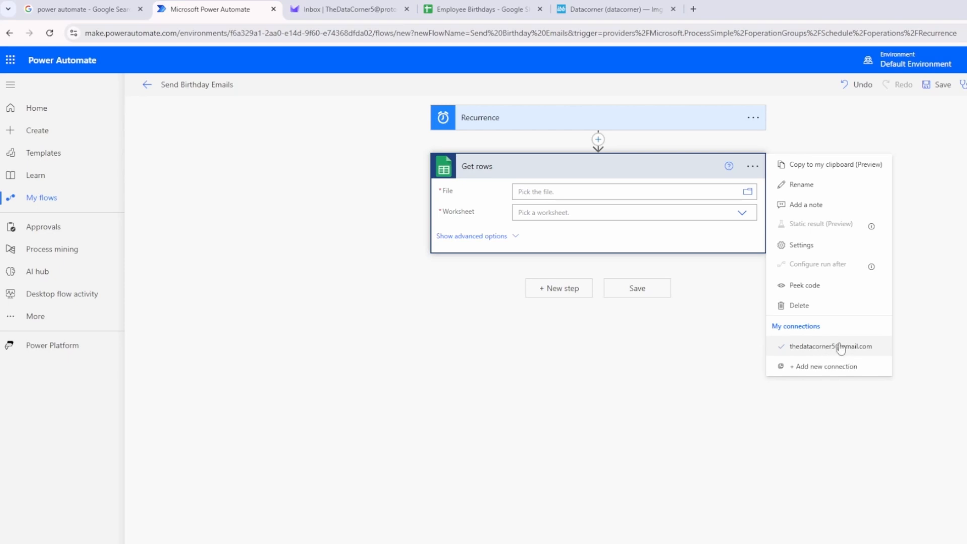
left_click(748, 194)
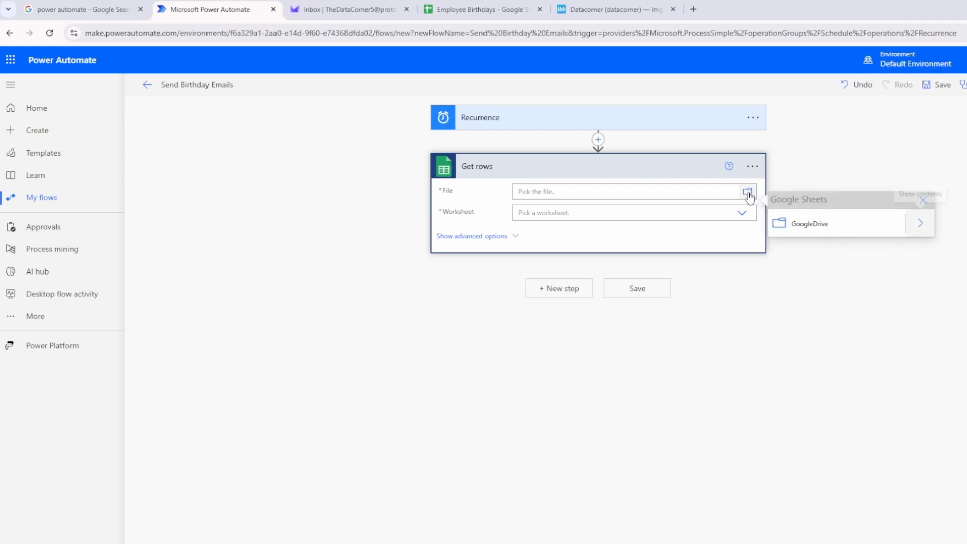
left_click(920, 225)
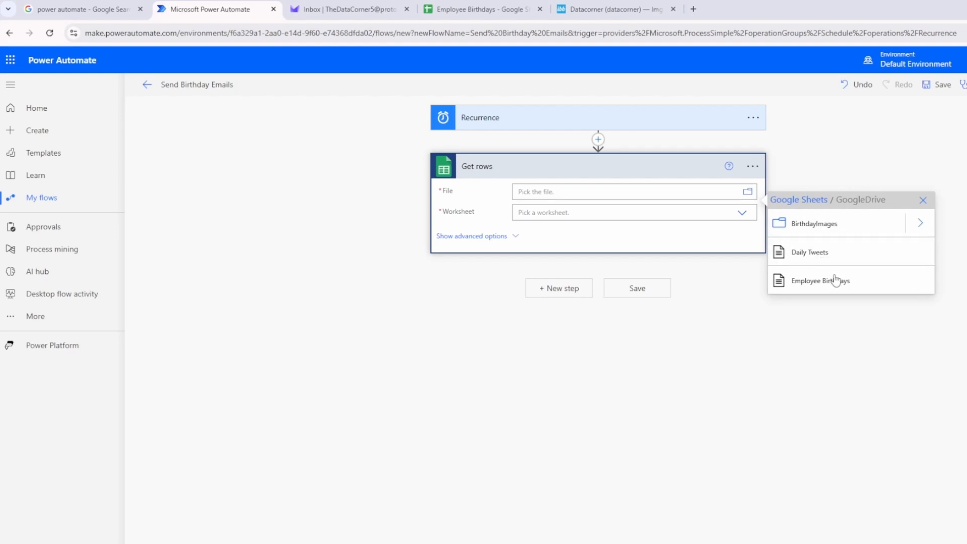
left_click(837, 285)
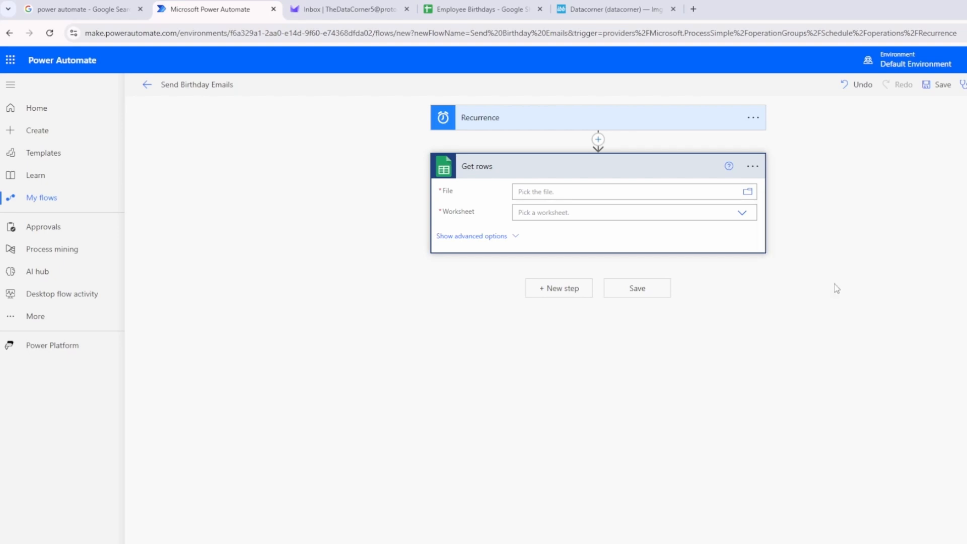
left_click(571, 214)
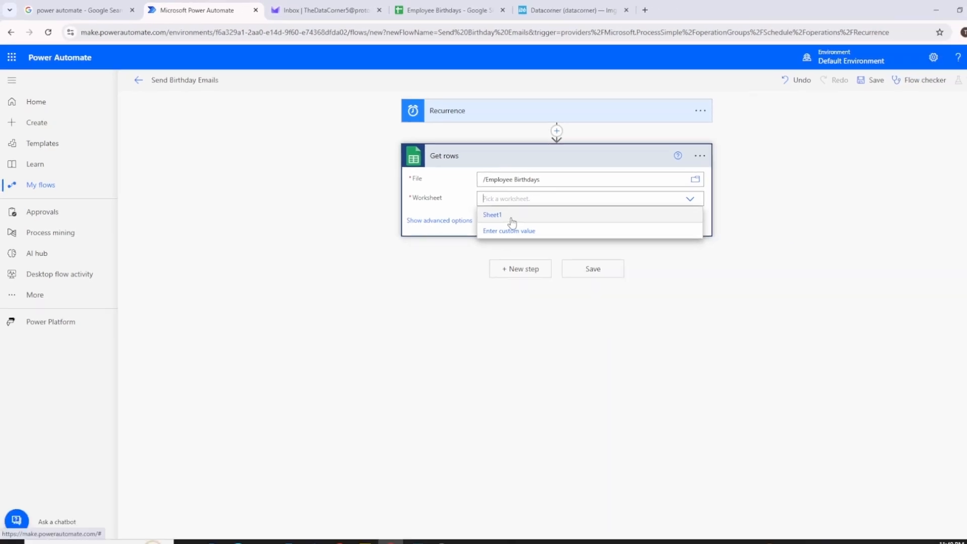
left_click(511, 216)
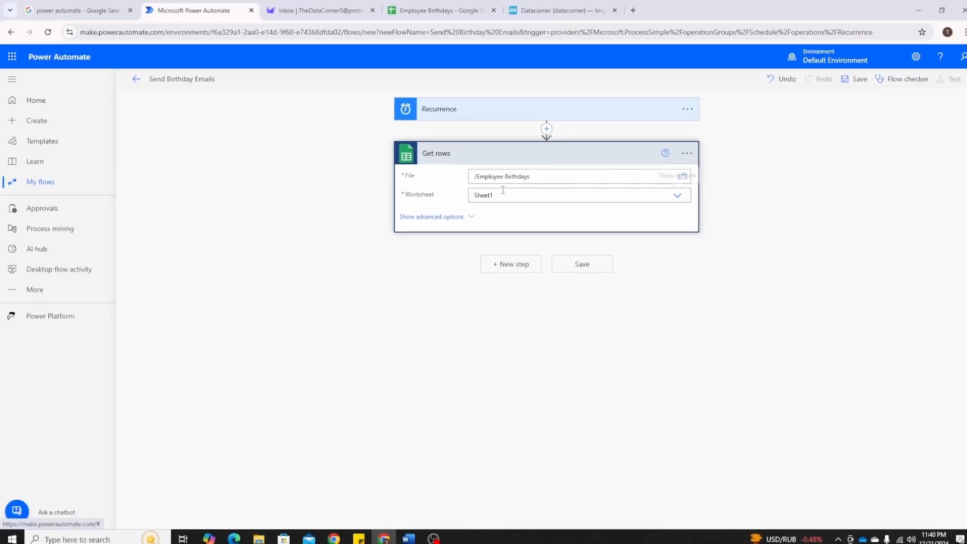
left_click(444, 10)
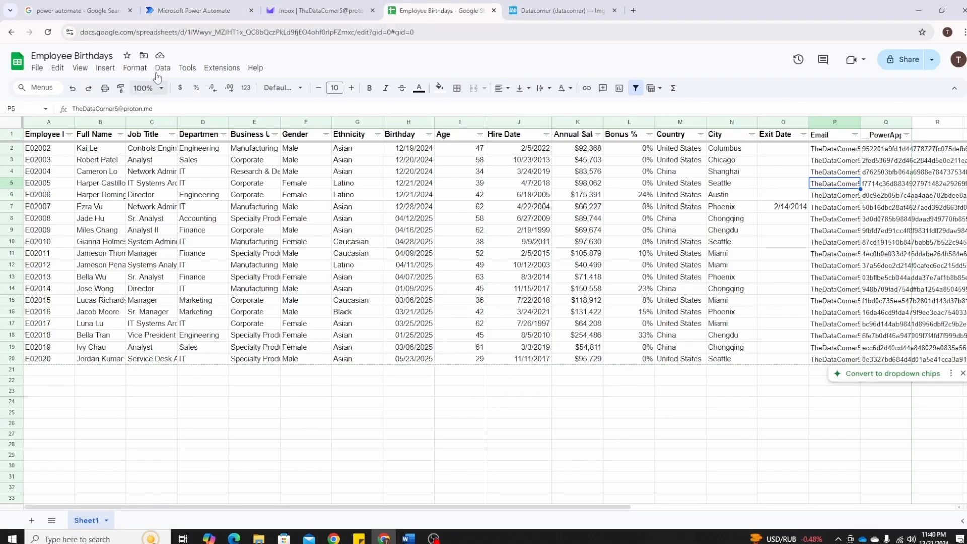
left_click(194, 10)
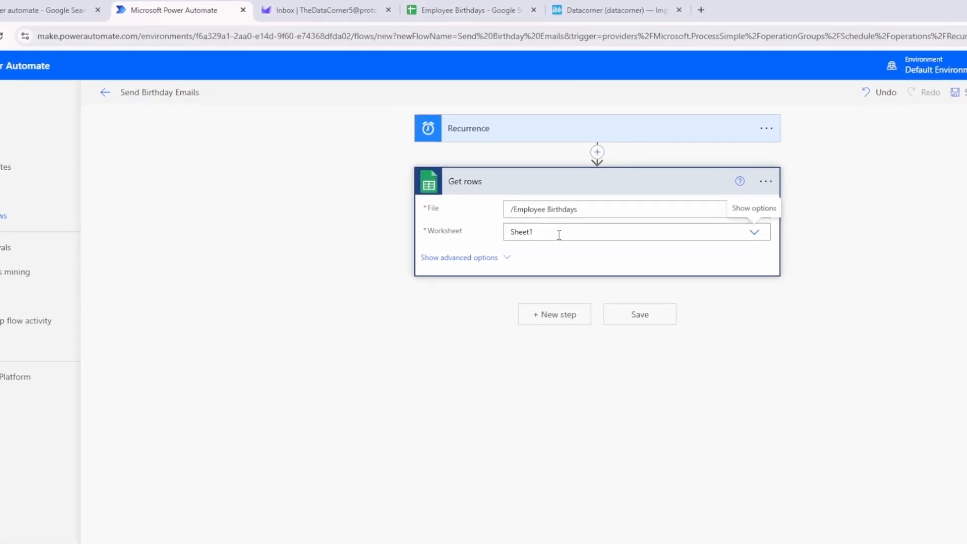
Look over the advanced options of Get rows, save the flow and dismiss the Google Sheet tip permanently
left_click(502, 255)
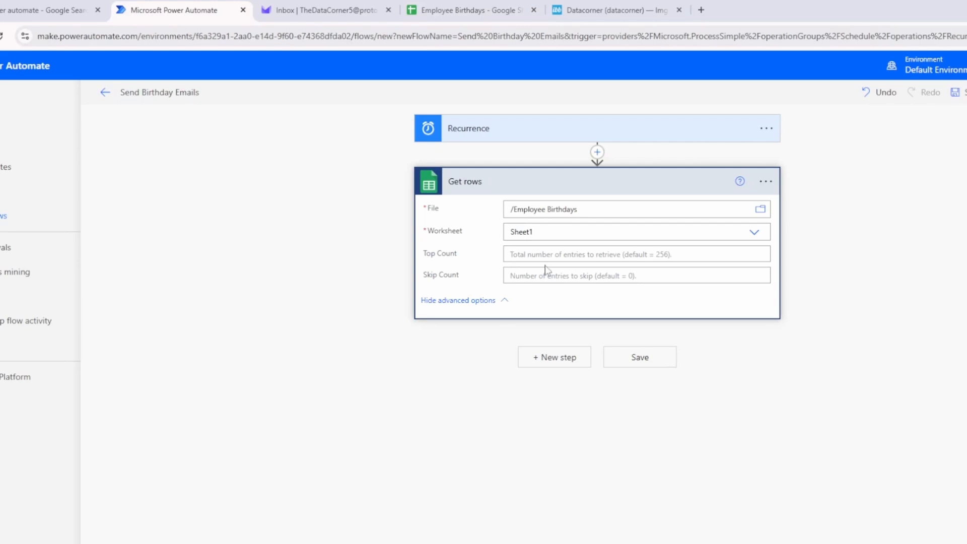
left_click(504, 303)
left_click(643, 318)
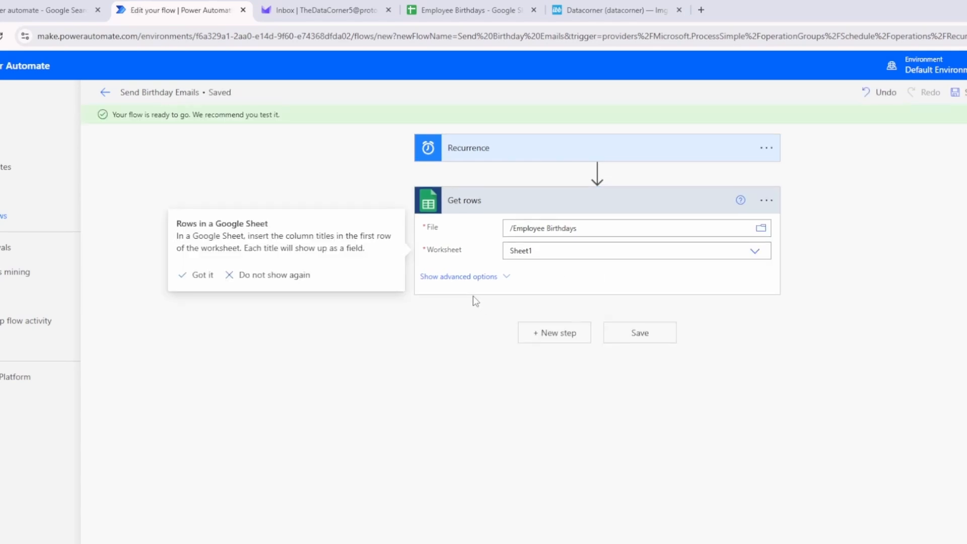
left_click(241, 275)
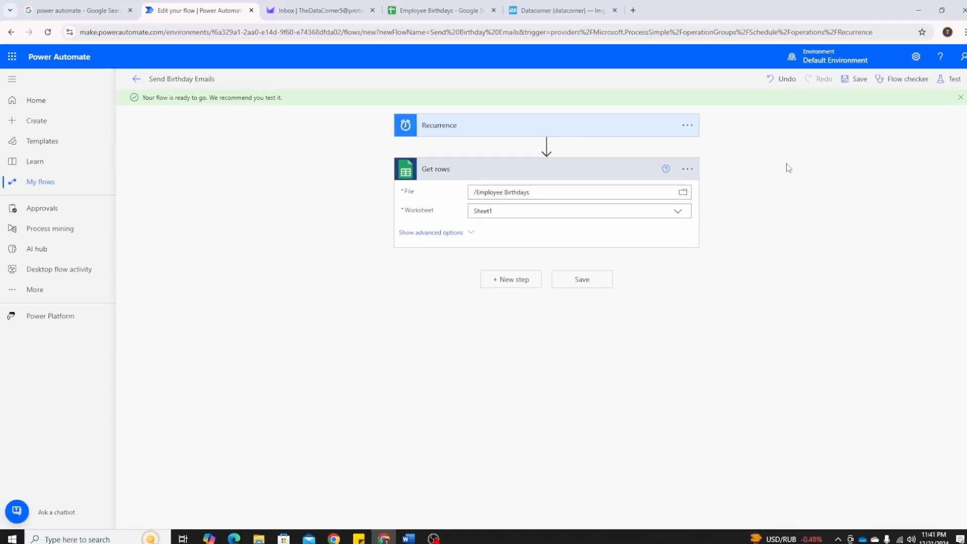
Run a manual test of the flow and open the Get rows run details
left_click(954, 81)
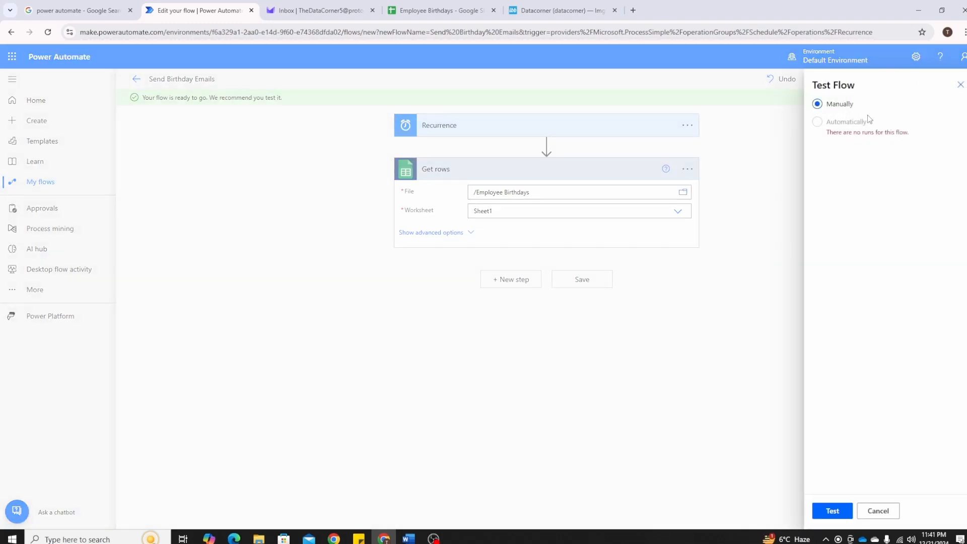
left_click(833, 510)
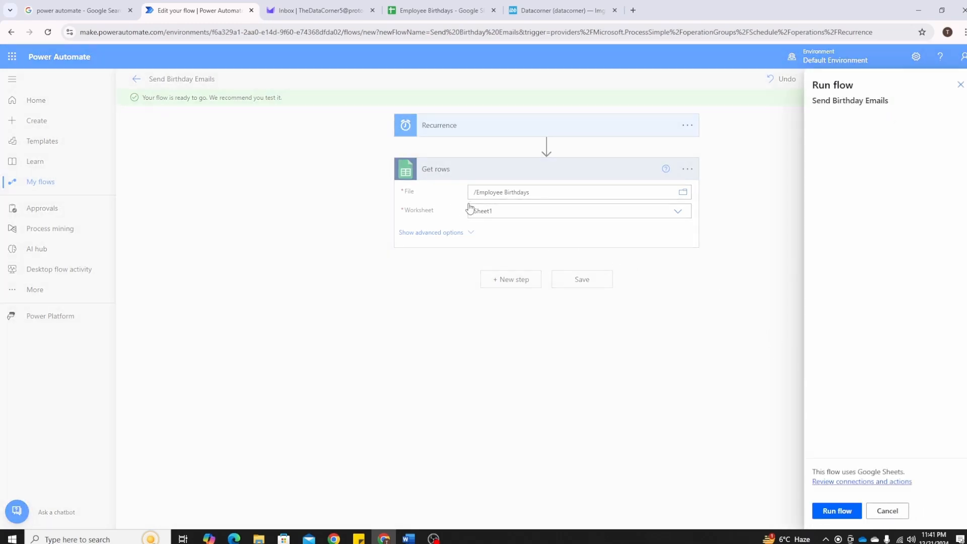
left_click(837, 514)
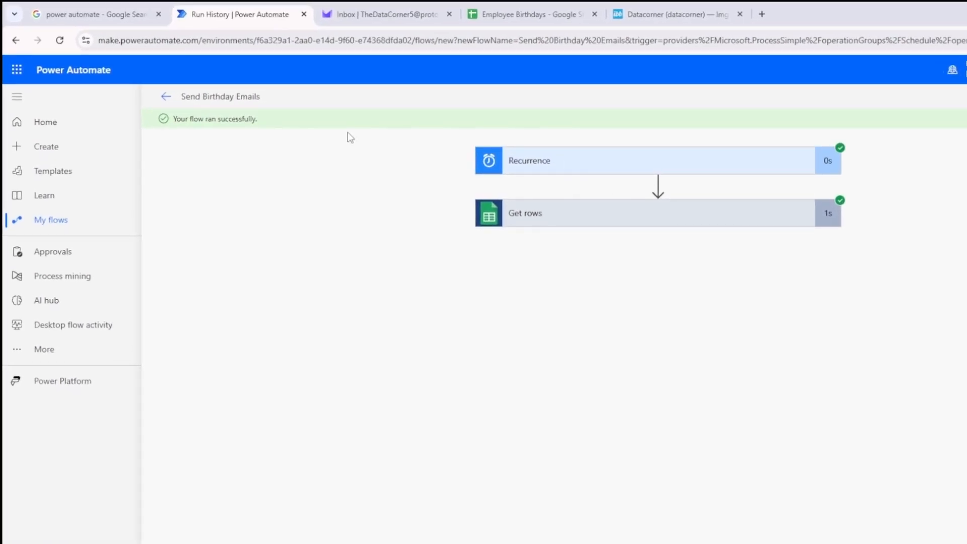
left_click(568, 221)
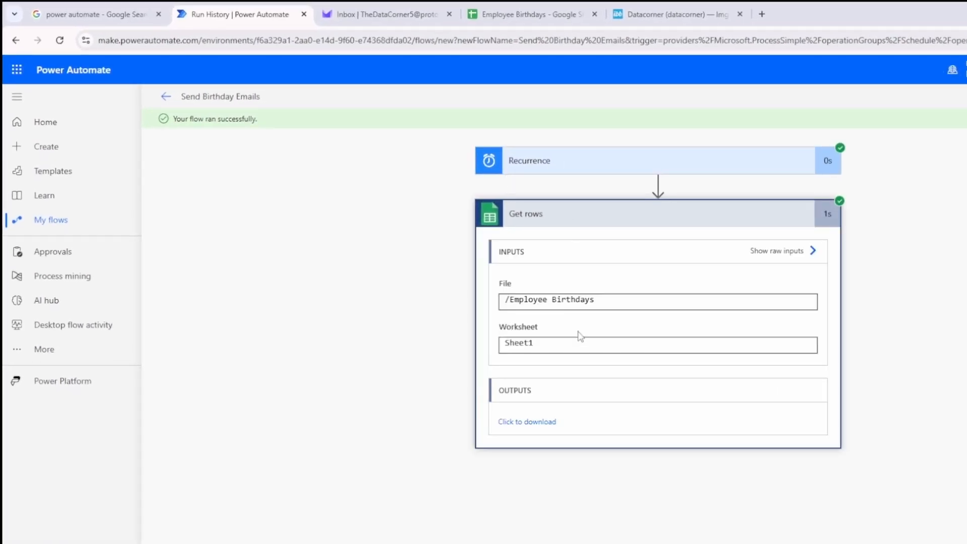
View the raw inputs of Get rows, open its outputs and examine the first employee record's fields
left_click(812, 251)
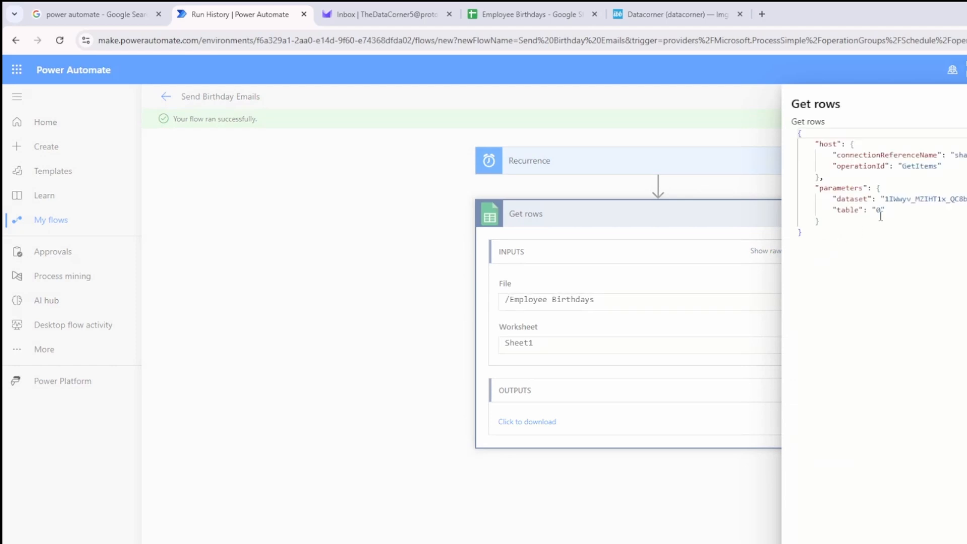
left_click(655, 379)
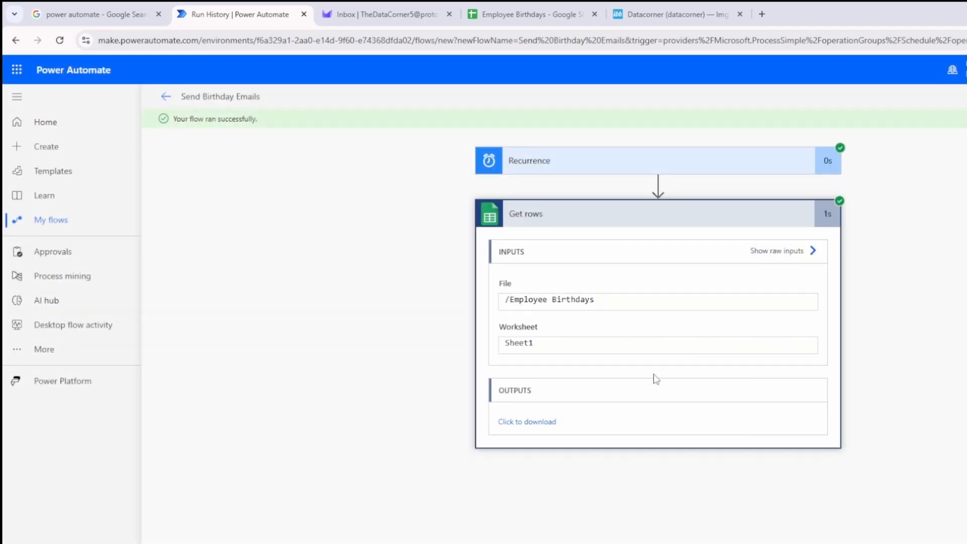
left_click(542, 427)
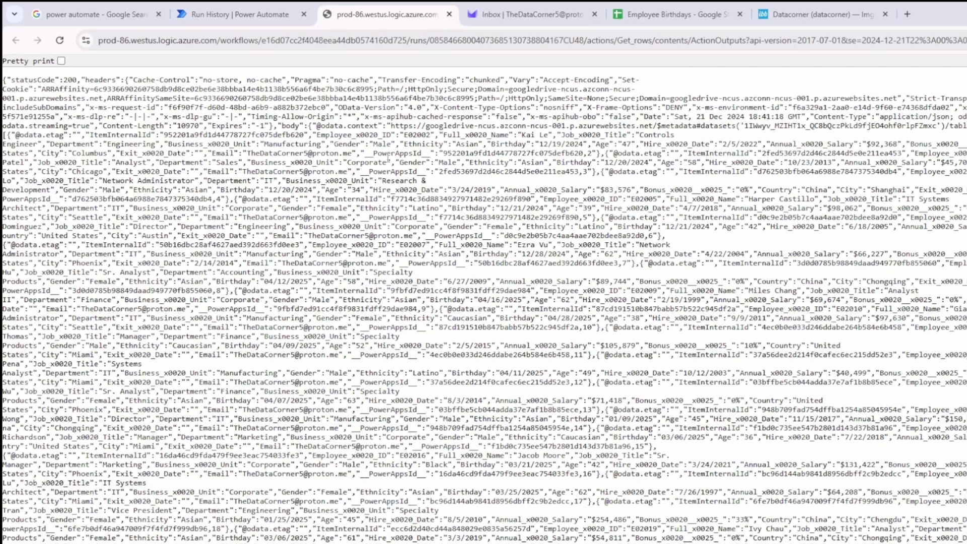
key("ctrl+plus")
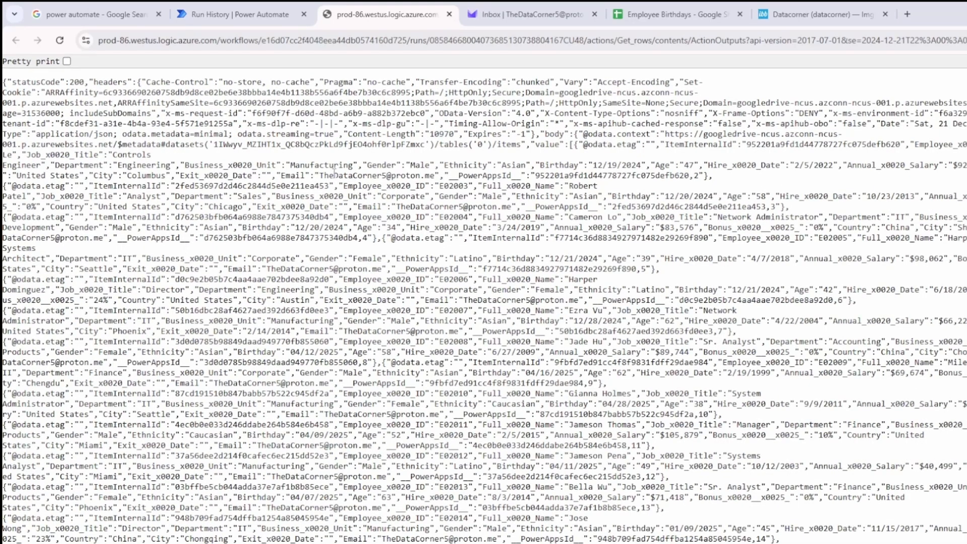
left_click_drag(343, 175, 382, 175)
left_click_drag(554, 164, 579, 164)
key("ctrl+minus")
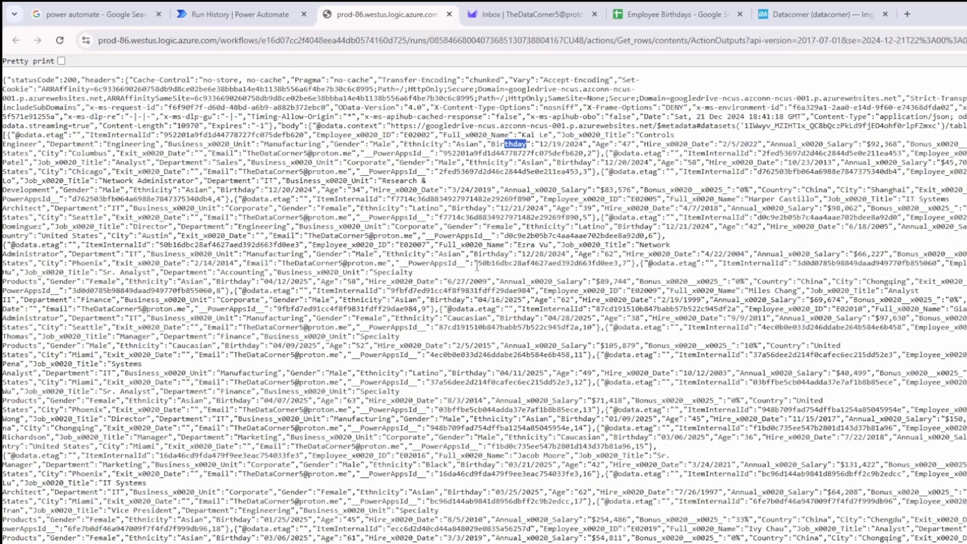
Pretty-print the Get rows output, read through the employee records and close the output page
left_click(61, 61)
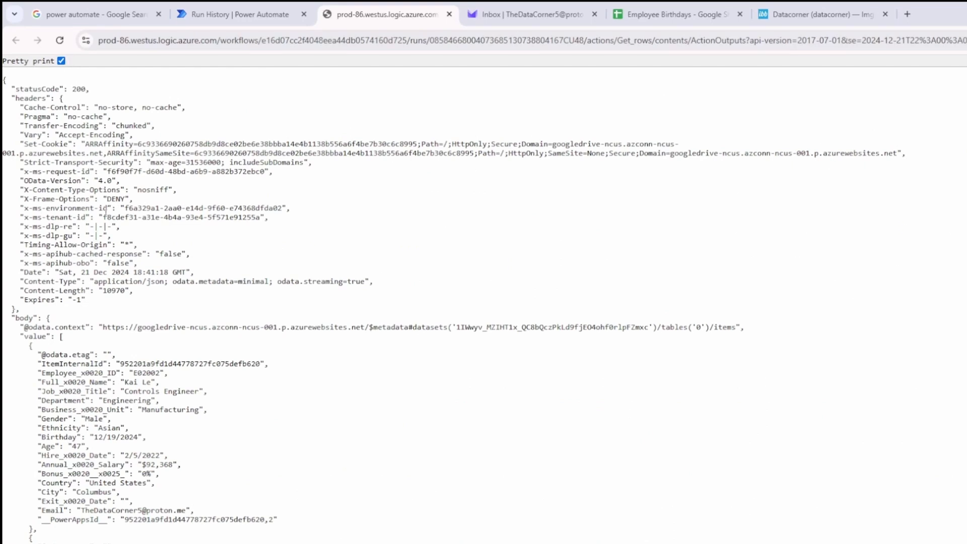
scroll(184, 282, "down", 1)
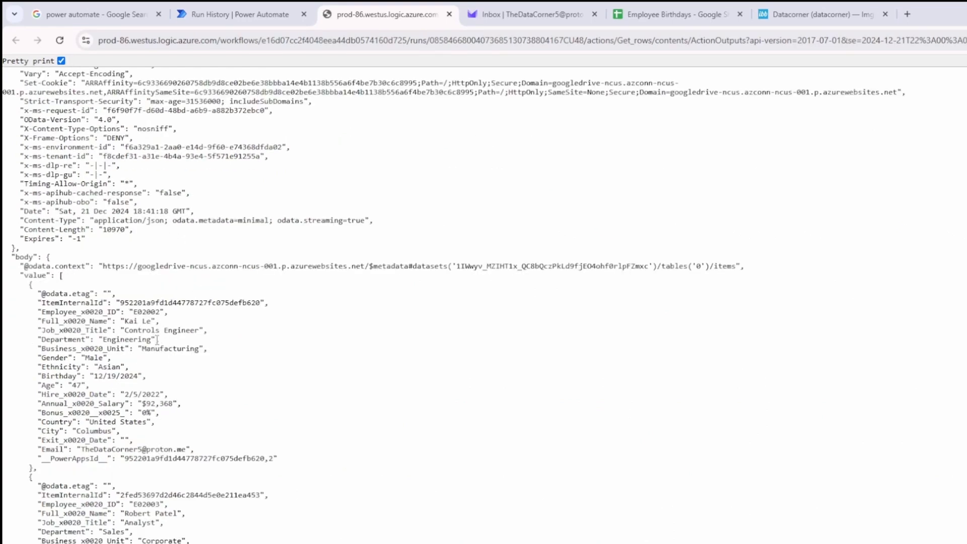
left_click_drag(127, 321, 177, 330)
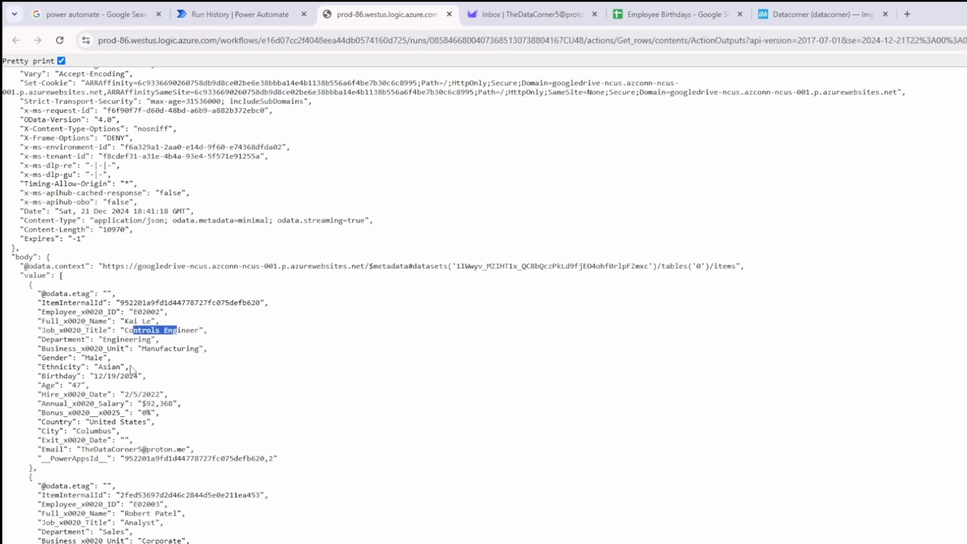
scroll(131, 370, "down", 5)
left_click_drag(125, 273, 154, 273)
scroll(169, 373, "down", 8)
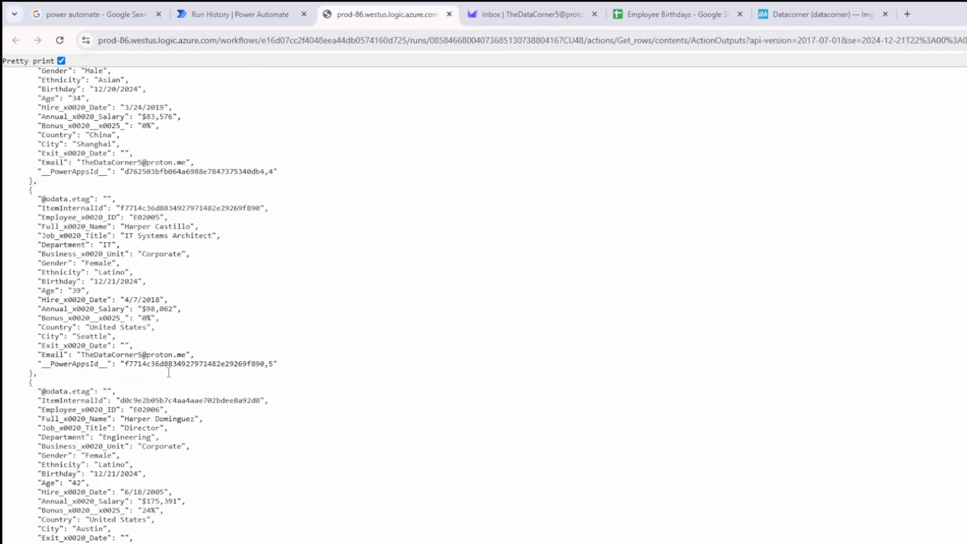
scroll(169, 373, "down", 20)
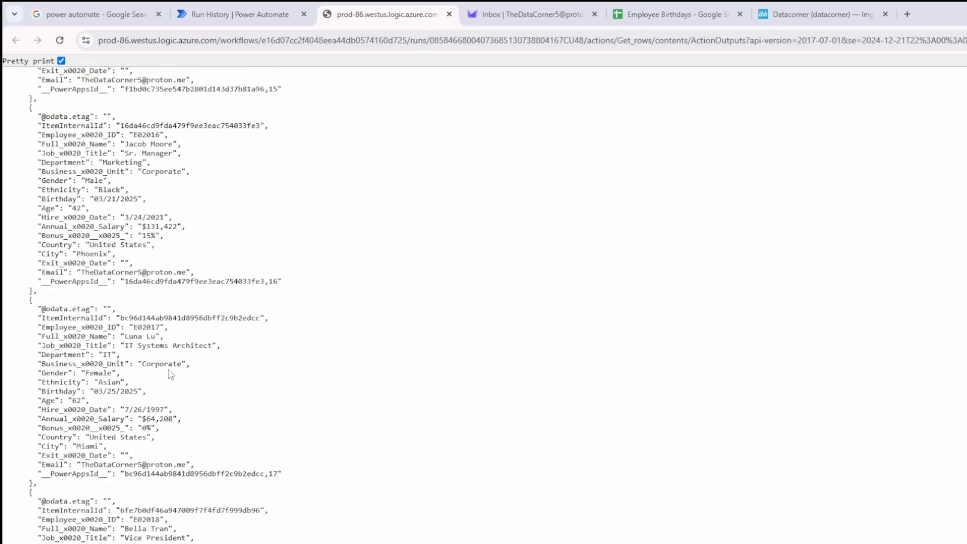
left_click(449, 14)
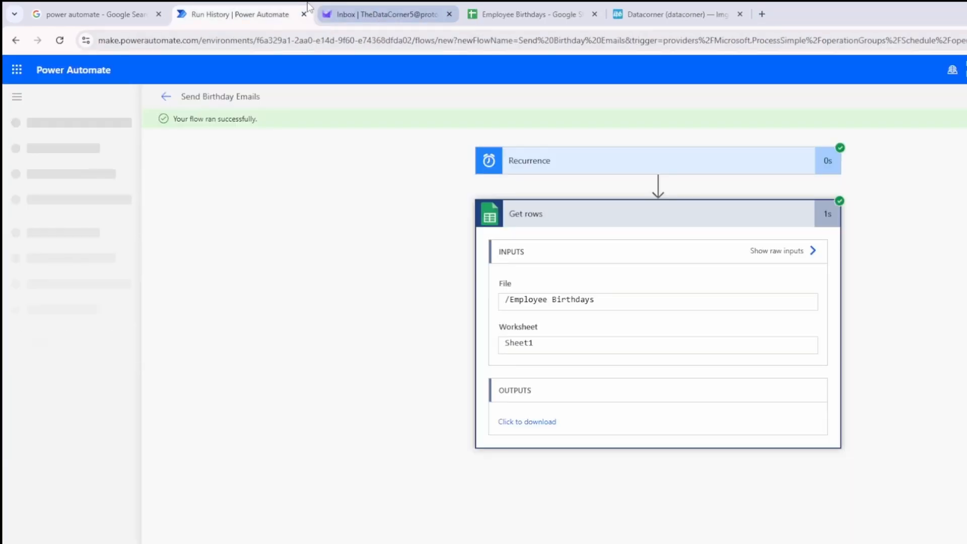
Return to editing the flow, begin a new step after Get rows, and check the spreadsheet for birthdays matching today's date
left_click(965, 97)
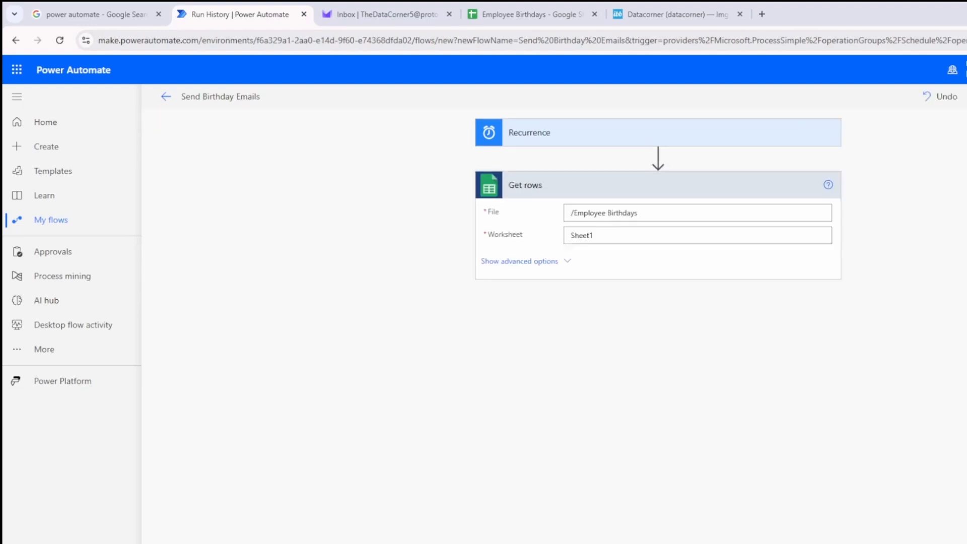
left_click(627, 324)
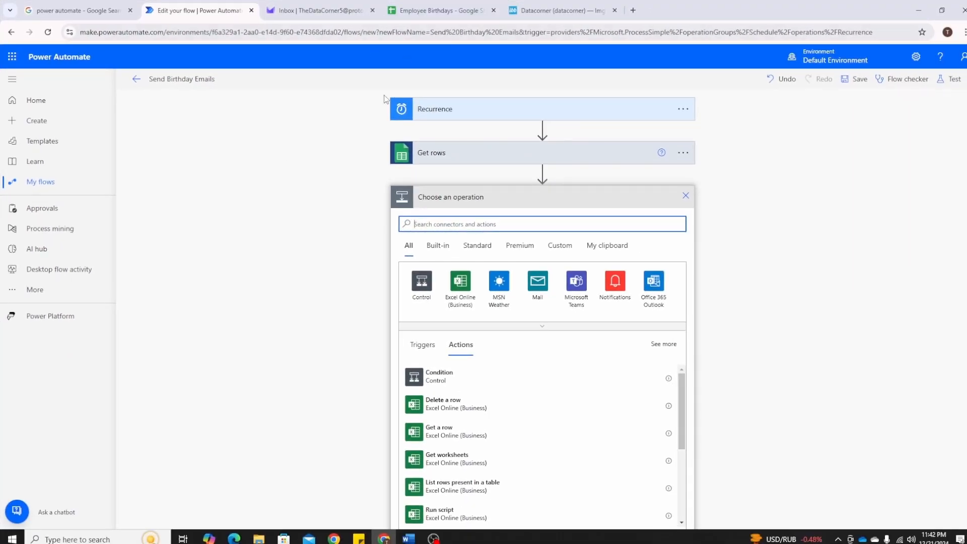
left_click(437, 10)
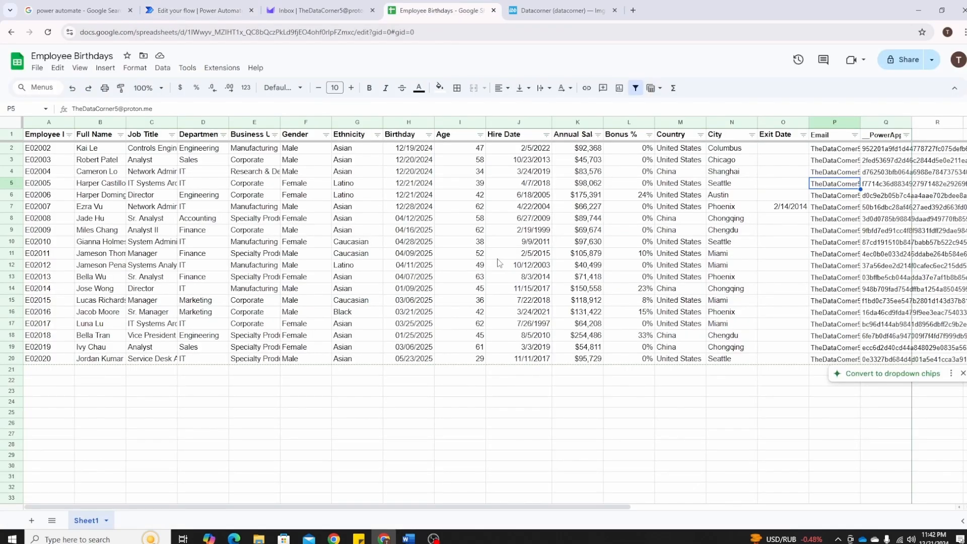
left_click_drag(410, 184, 412, 196)
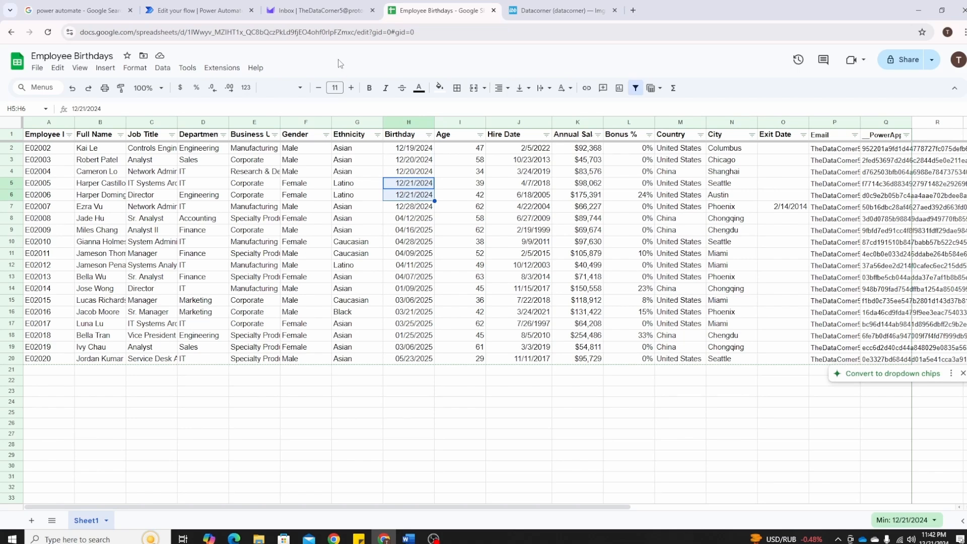
left_click(199, 10)
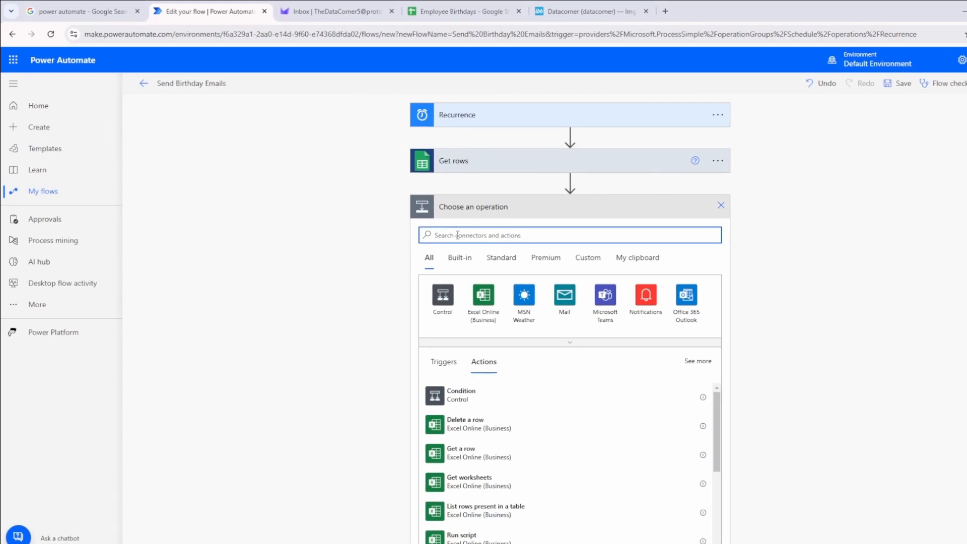
Add a Filter array action after Get rows with Records value as the array to filter
type("filter array")
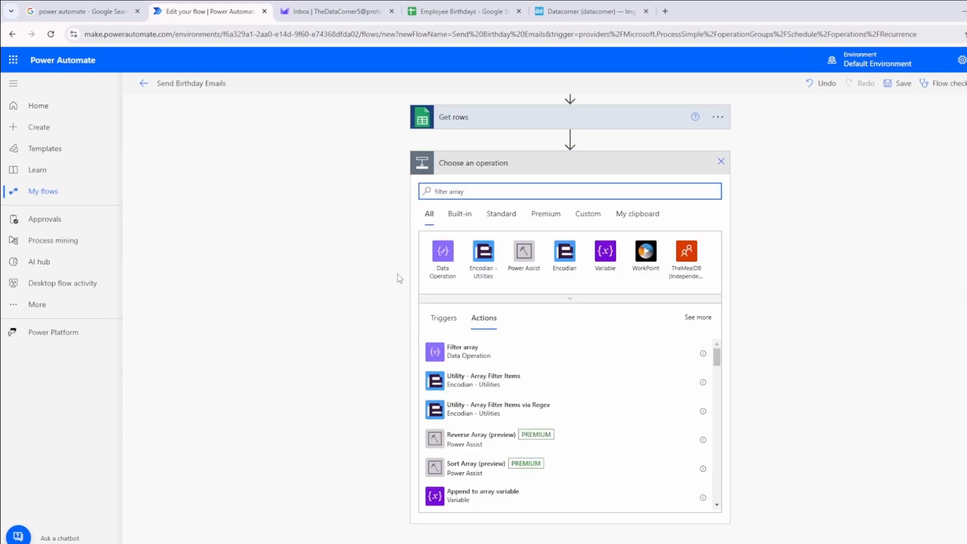
left_click(473, 360)
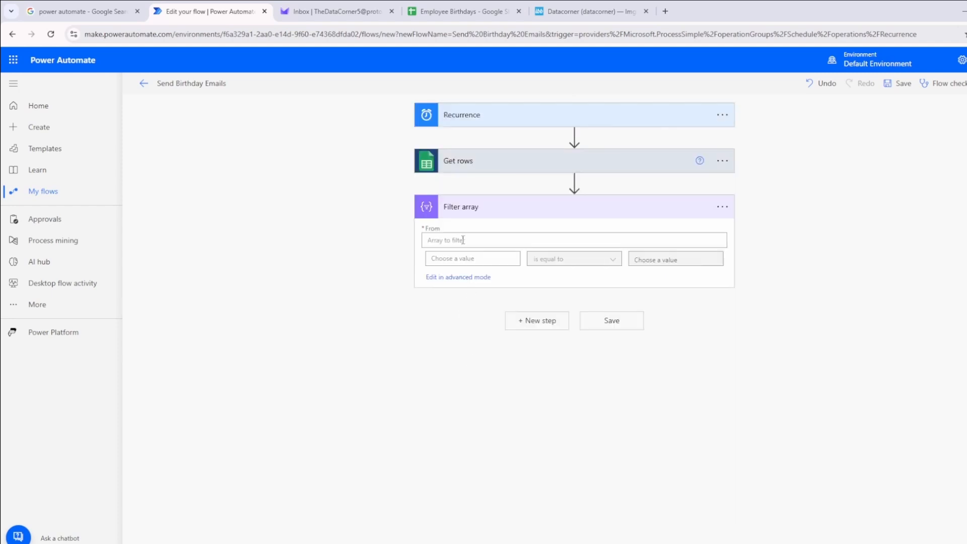
left_click(463, 239)
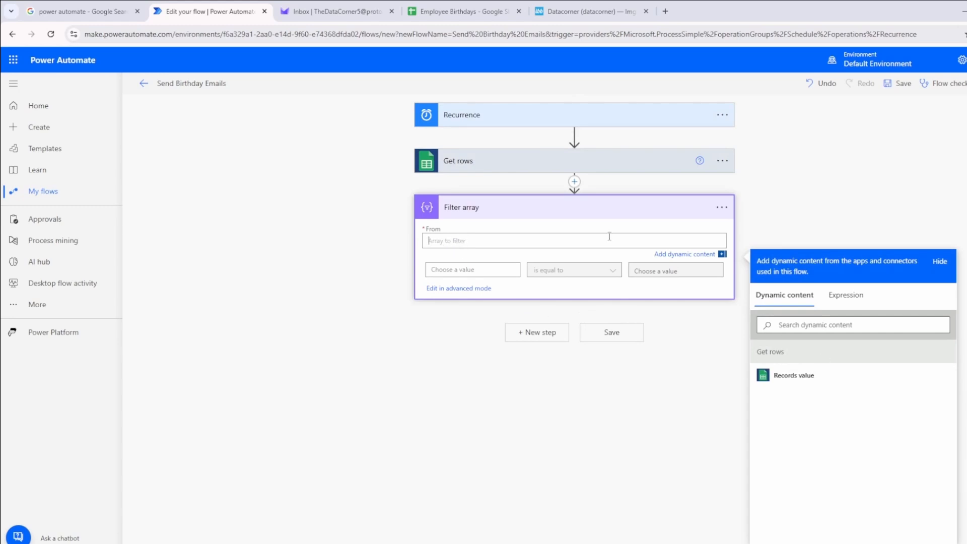
left_click(799, 378)
Set the left side of the Filter array condition to Birthday, checking the column heading in the spreadsheet
left_click(482, 262)
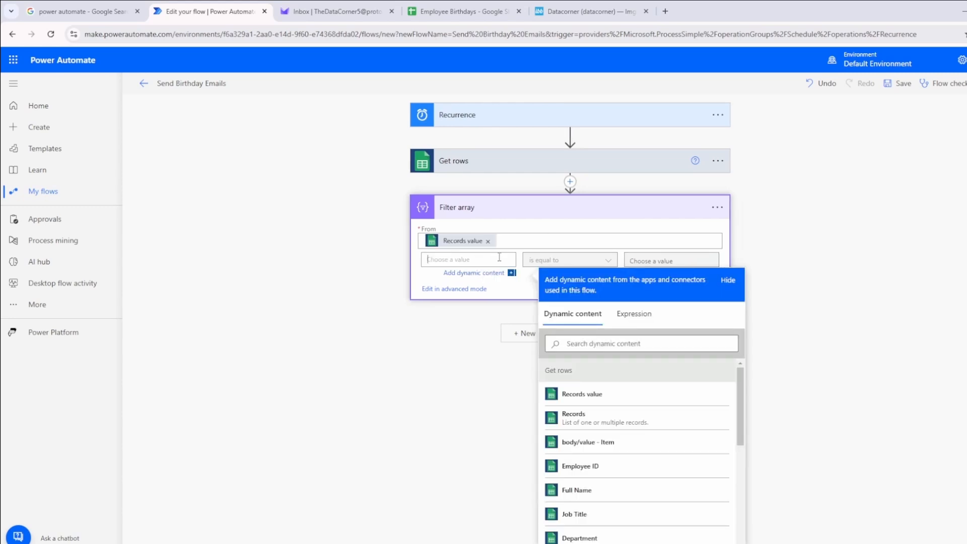
scroll(604, 434, "down", 1)
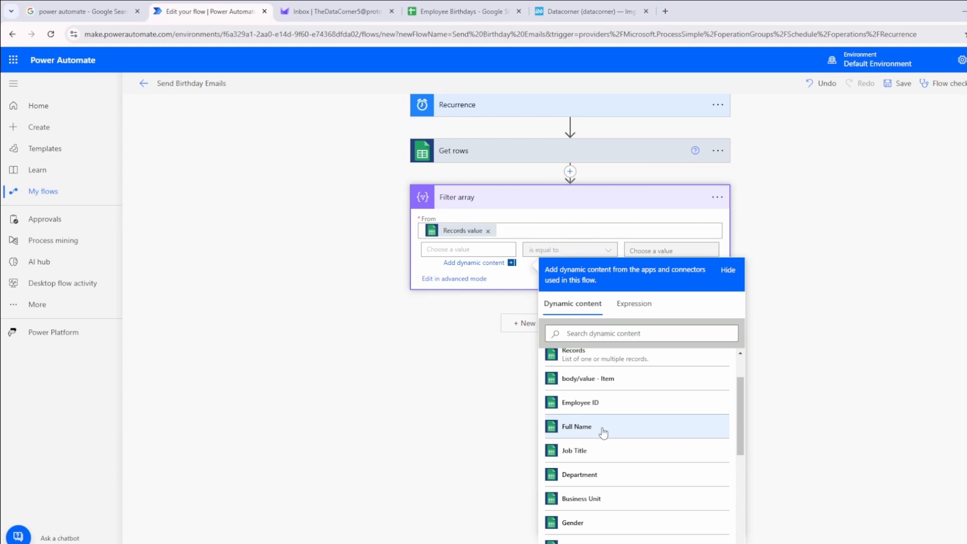
scroll(603, 434, "down", 5)
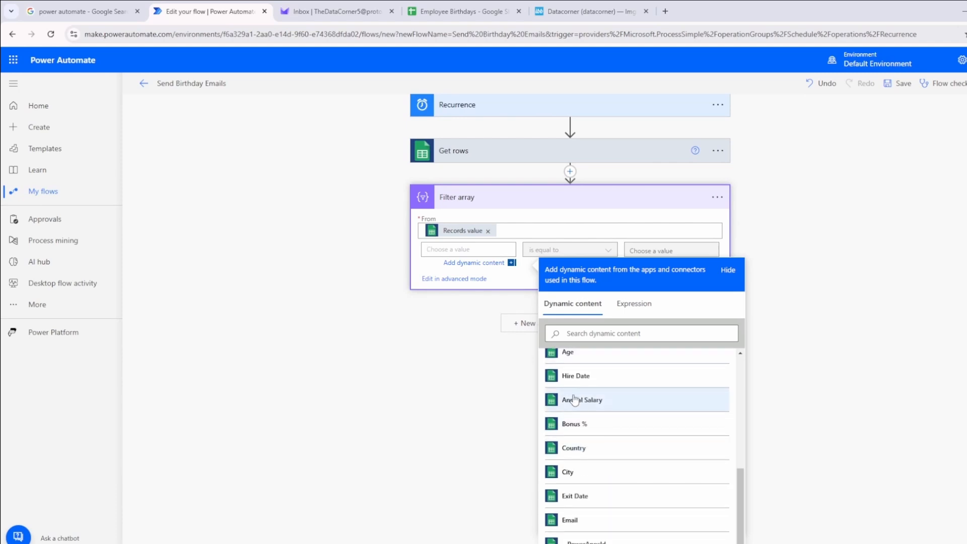
scroll(575, 400, "up", 1)
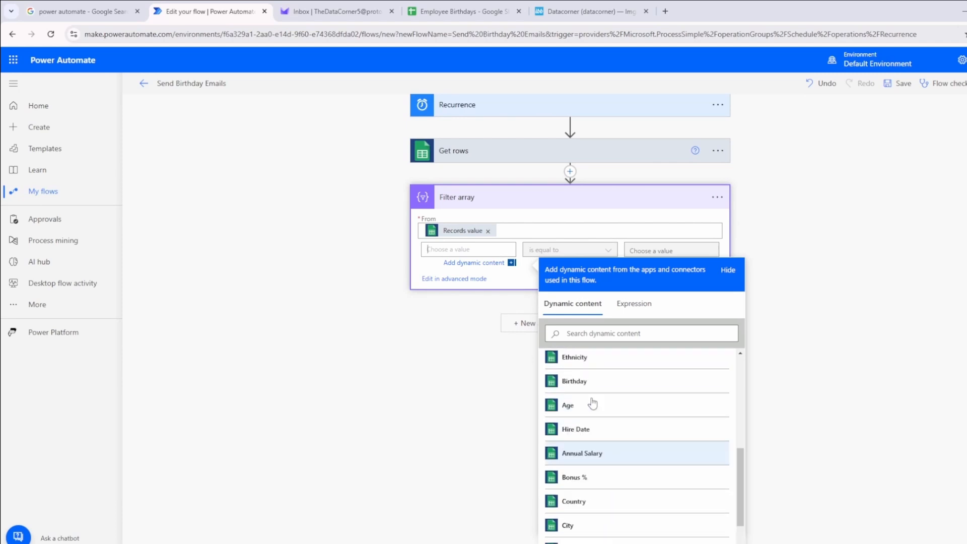
left_click(430, 5)
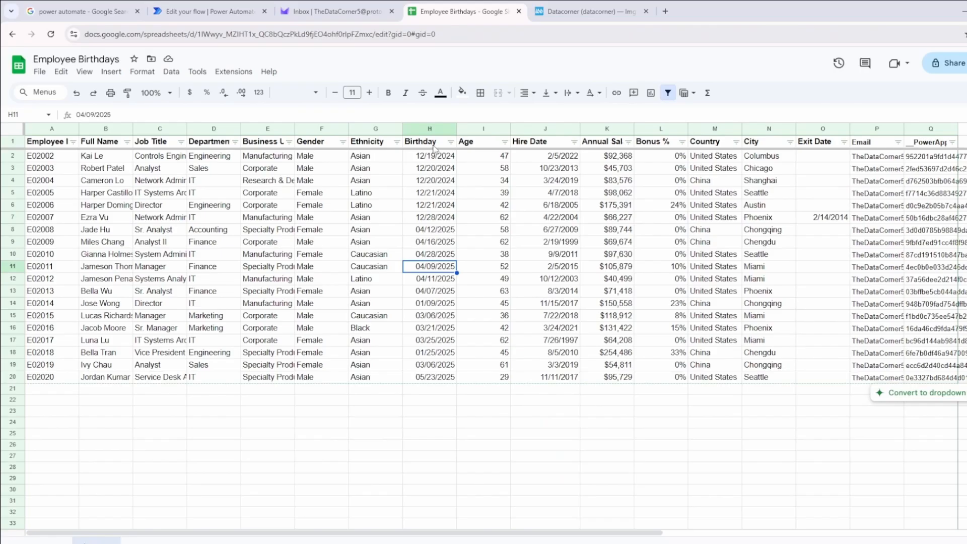
left_click(256, 5)
left_click(594, 382)
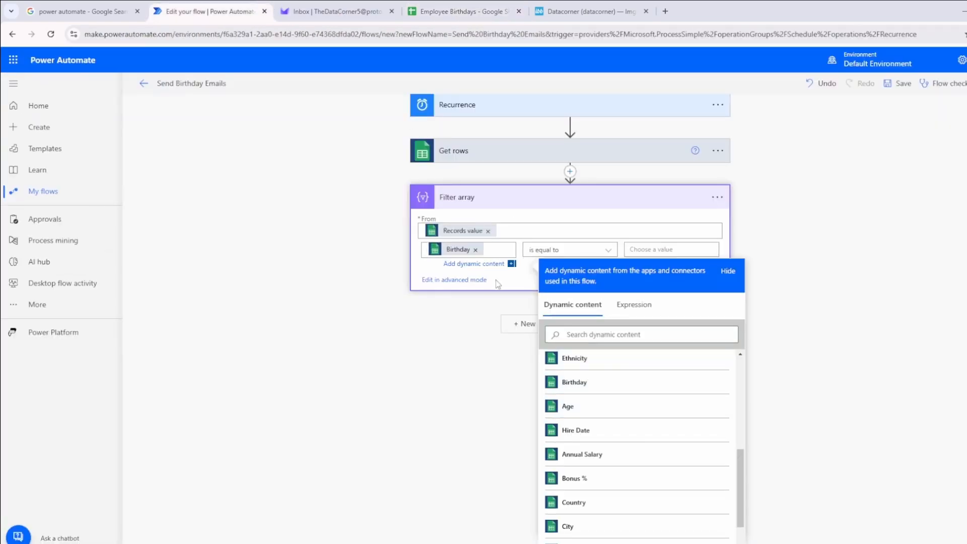
left_click(429, 309)
Compare Birthday with the expression formatDateTime(utcNow(), 'MM/dd/yyyy') in the Filter array's is equal to condition
left_click(659, 259)
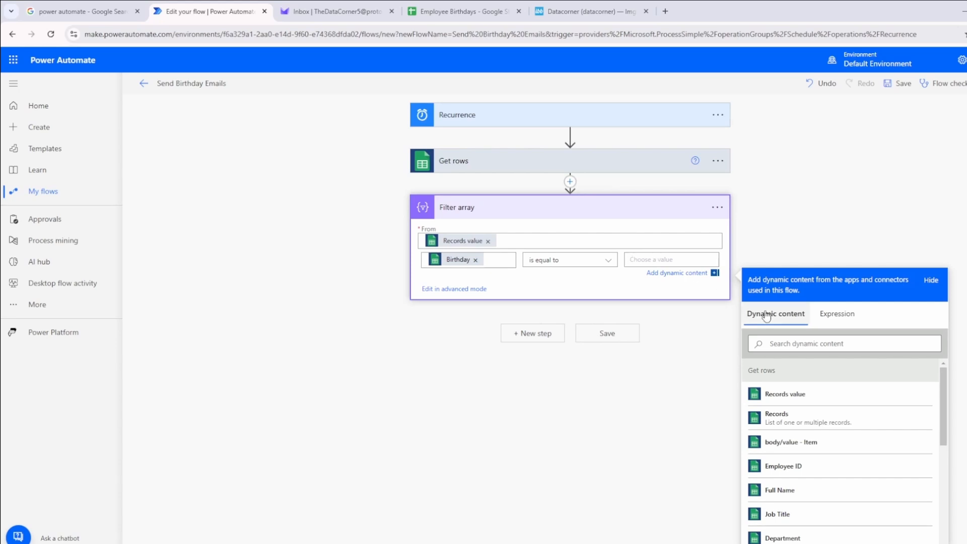
left_click(831, 315)
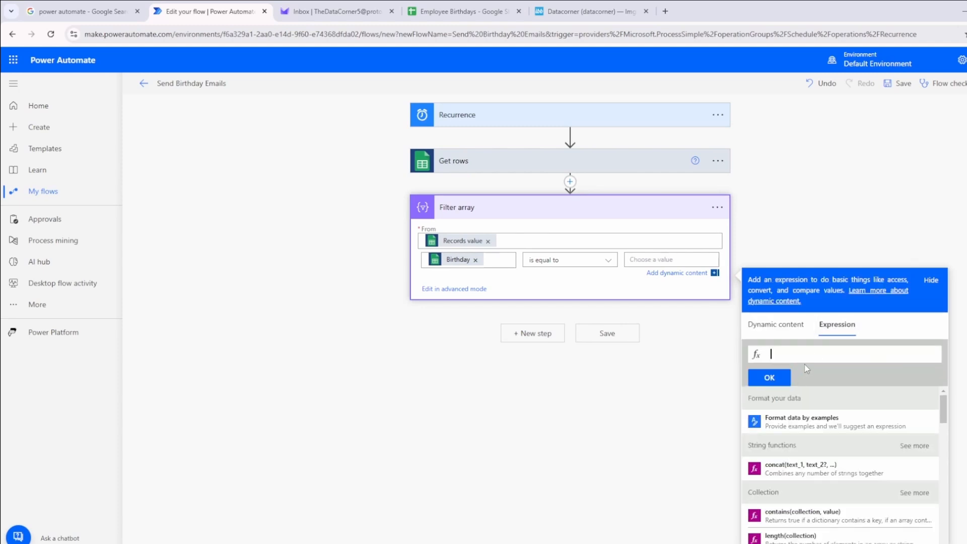
type("format")
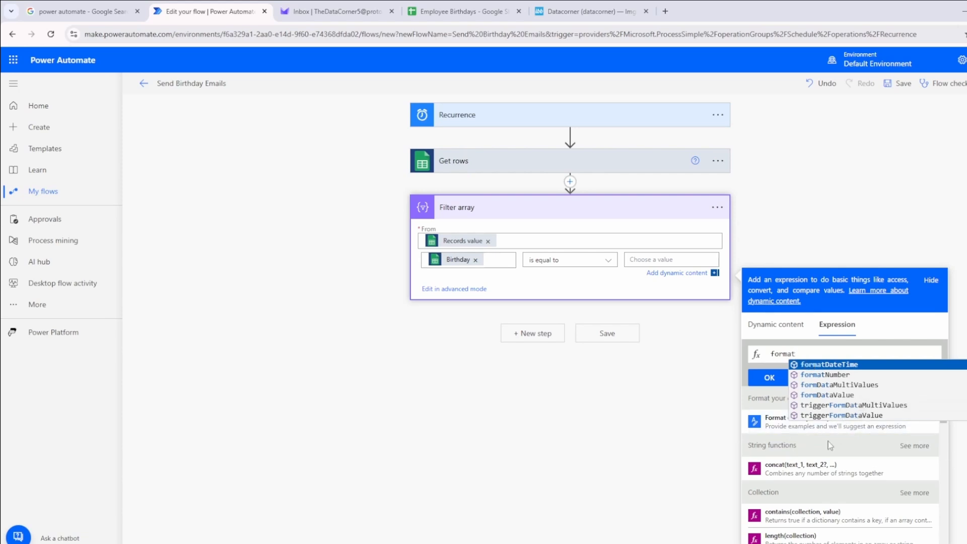
left_click(877, 366)
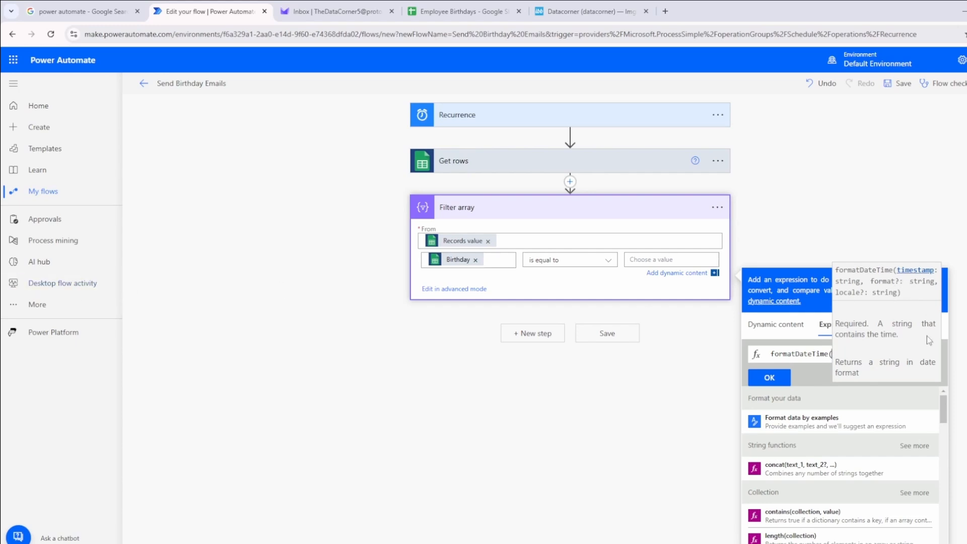
left_click(820, 353)
left_click(833, 355)
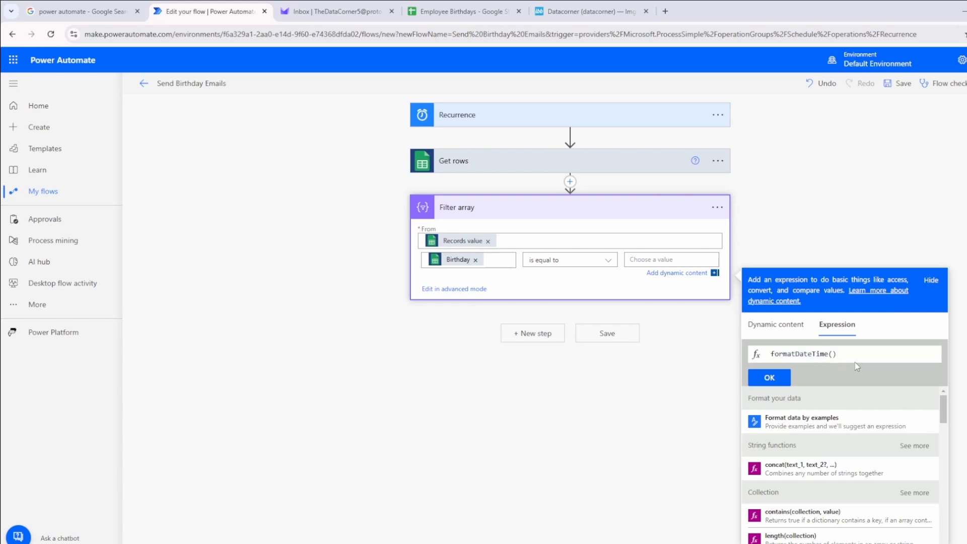
type("utcNow(), ")
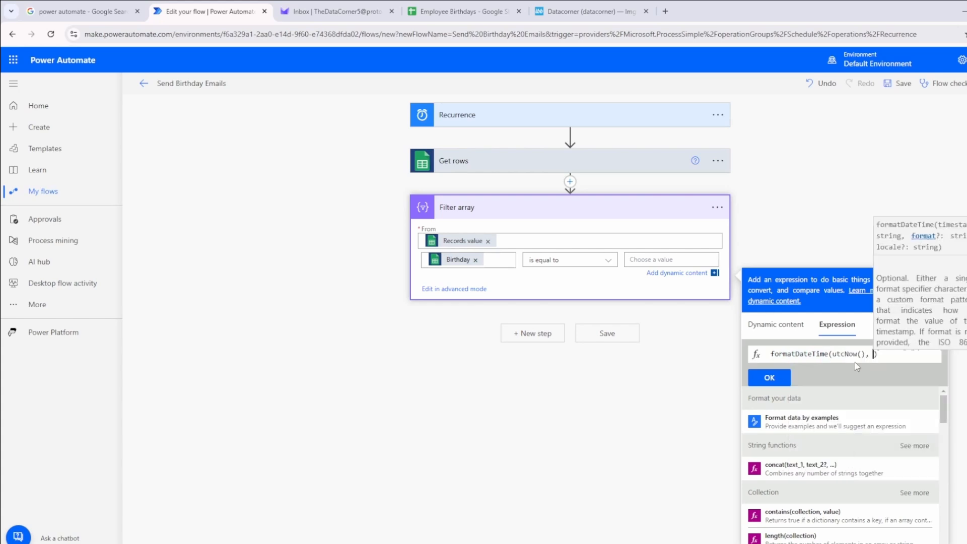
type("'")
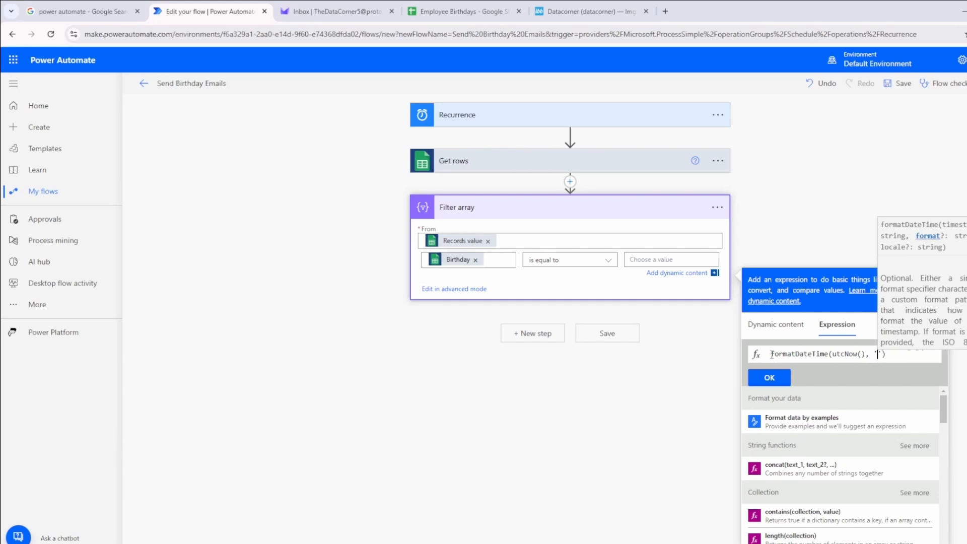
type("MM/dd/")
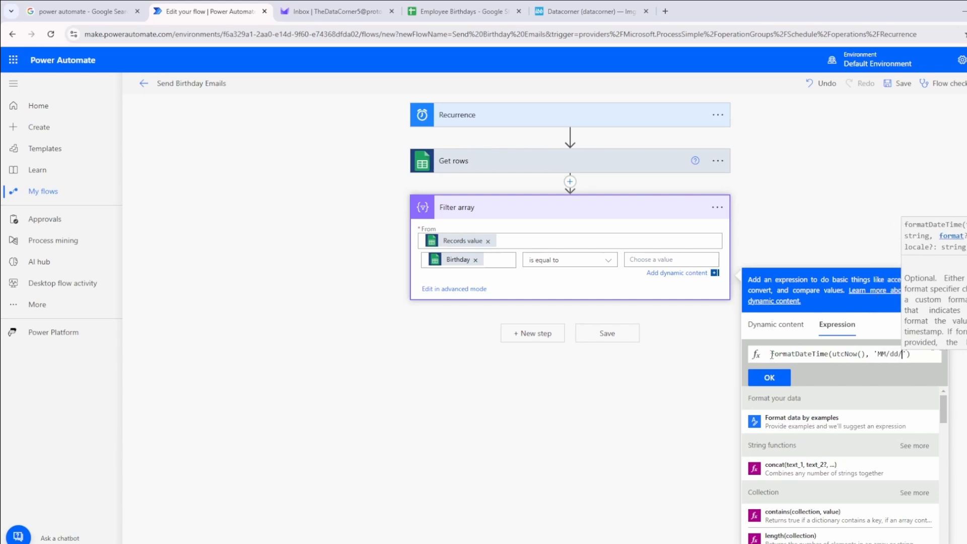
type("yyyy")
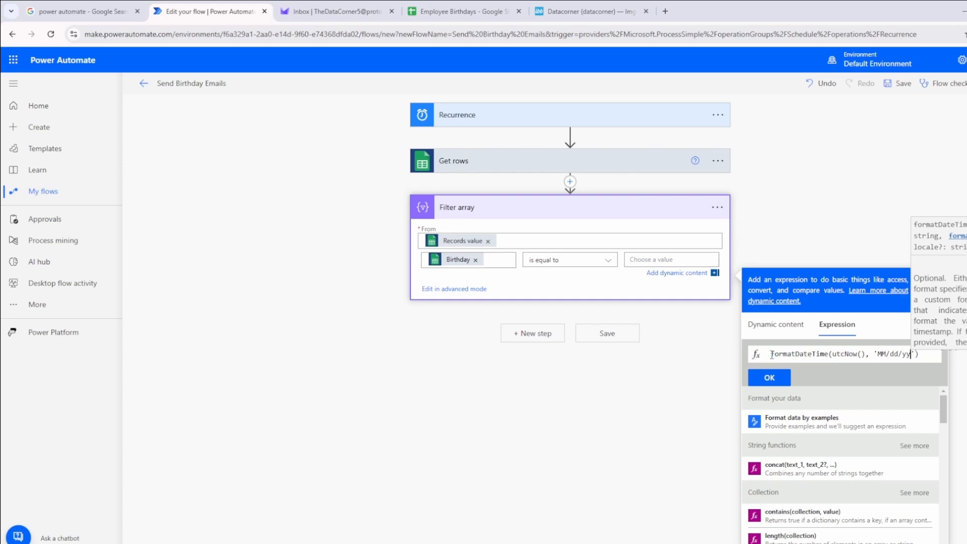
left_click(781, 383)
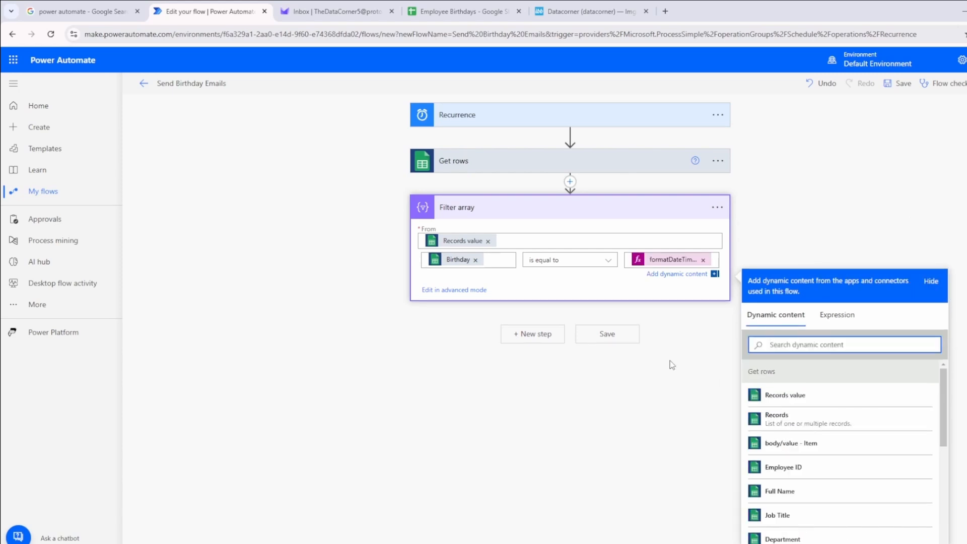
Check how the first employee's birthday date is formatted in the Employee Birthdays spreadsheet
left_click(604, 335)
left_click(464, 10)
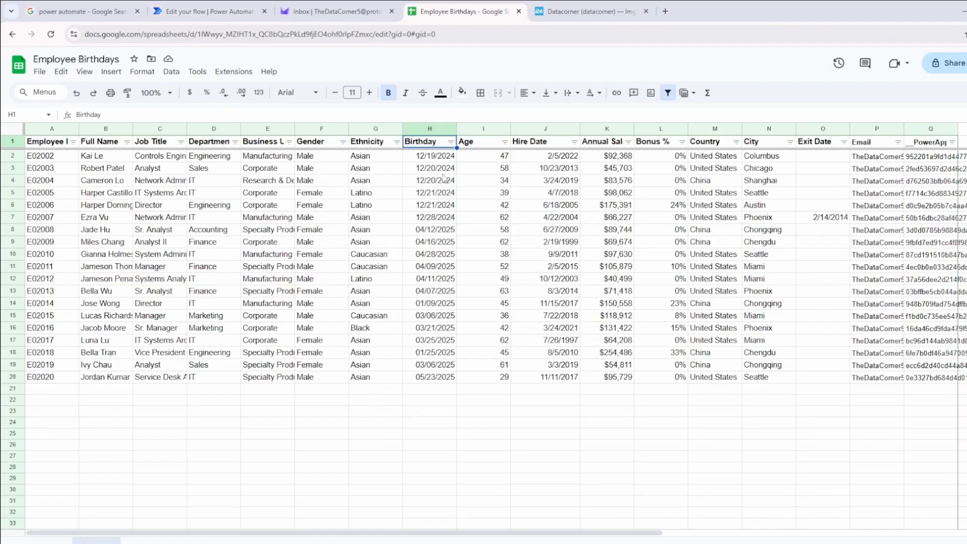
left_click(431, 157)
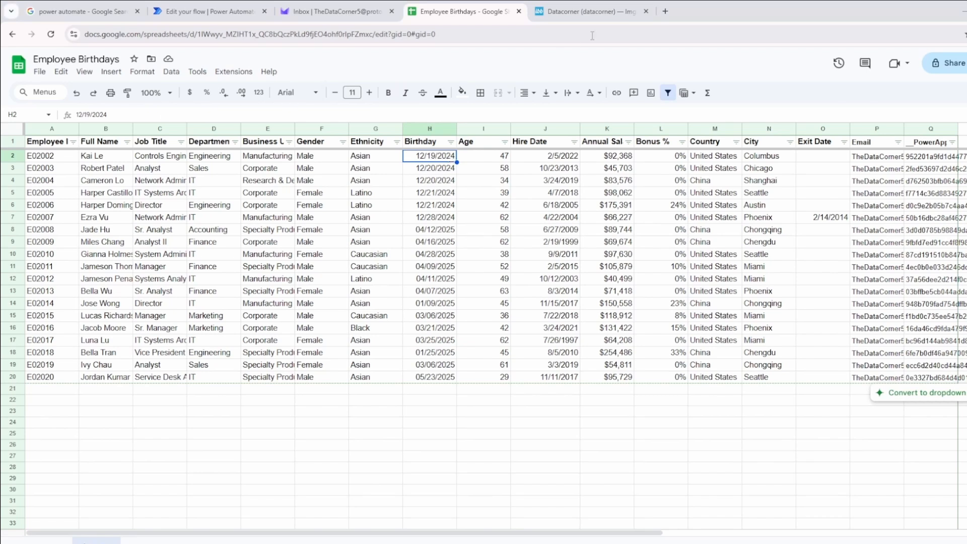
Open IBM's Date/Time Formats documentation page in a new browser tab
left_click(665, 11)
type("ibm")
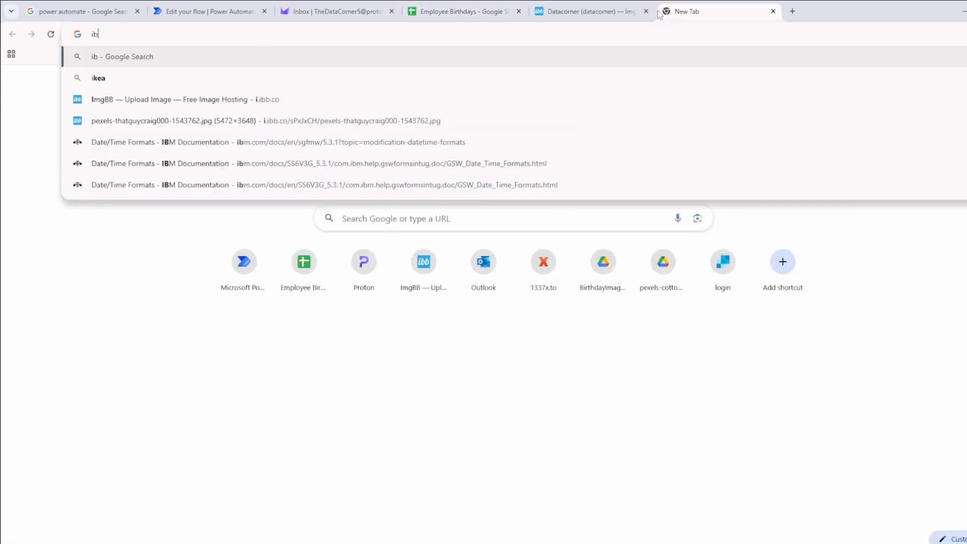
key("Down")
key("Down")
key("Down")
key("Down")
key("Down")
key("Down")
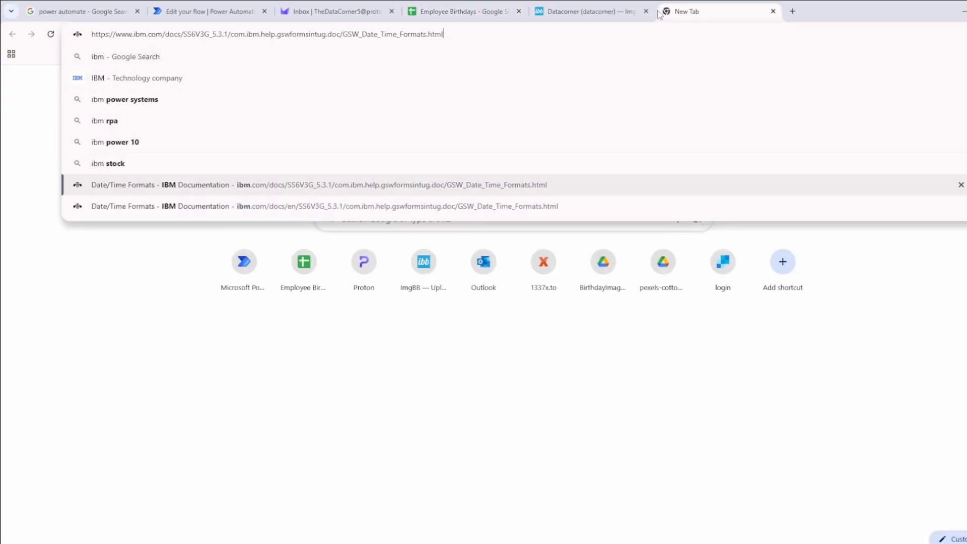
key("Return")
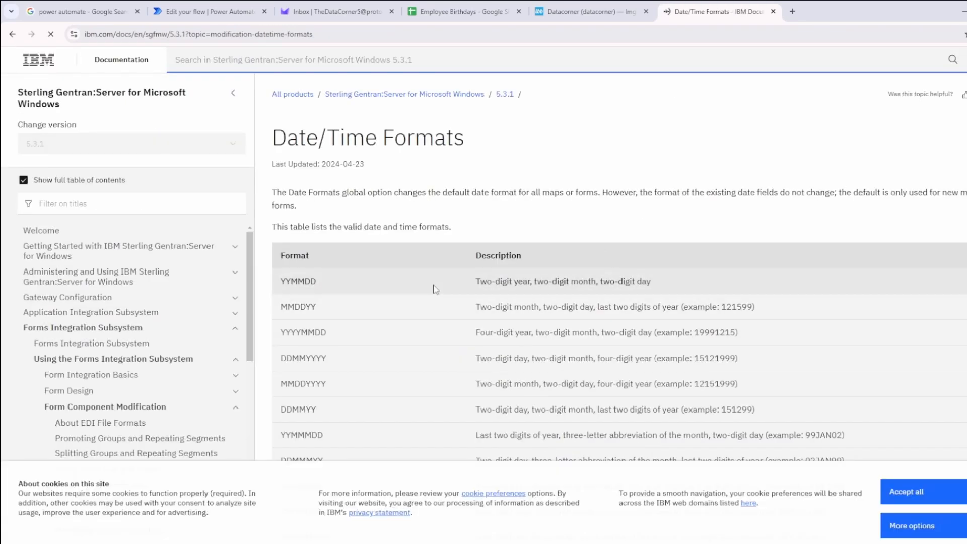
Look through the date format table, search the page for MM/dd/yyyy, and read that format's description and example
scroll(432, 292, "down", 6)
scroll(436, 289, "down", 3)
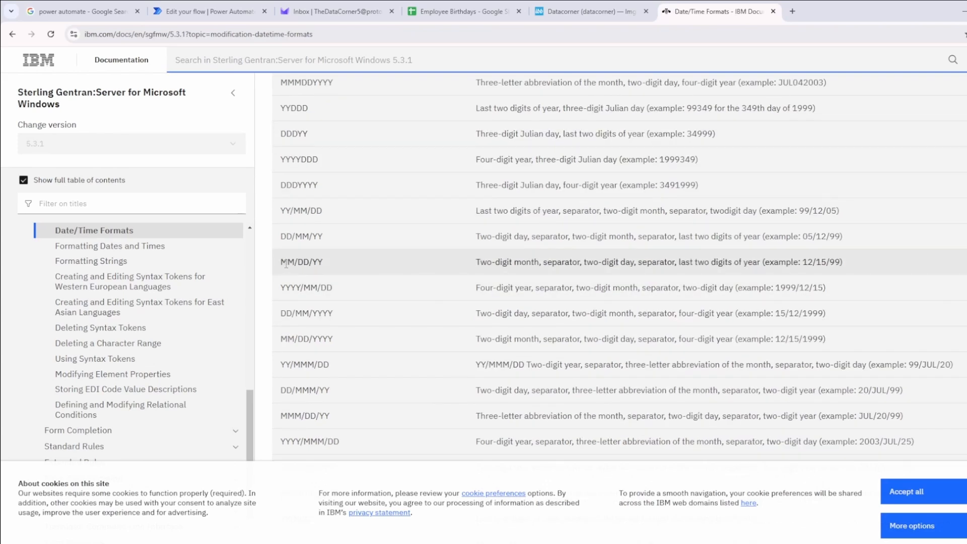
left_click_drag(286, 264, 323, 262)
scroll(371, 287, "down", 4)
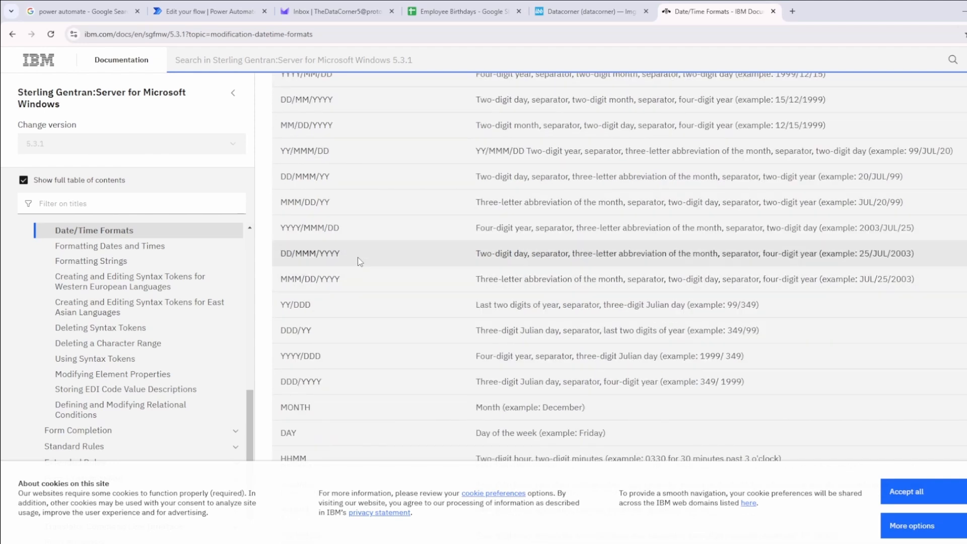
key("ctrl+f")
type("YY")
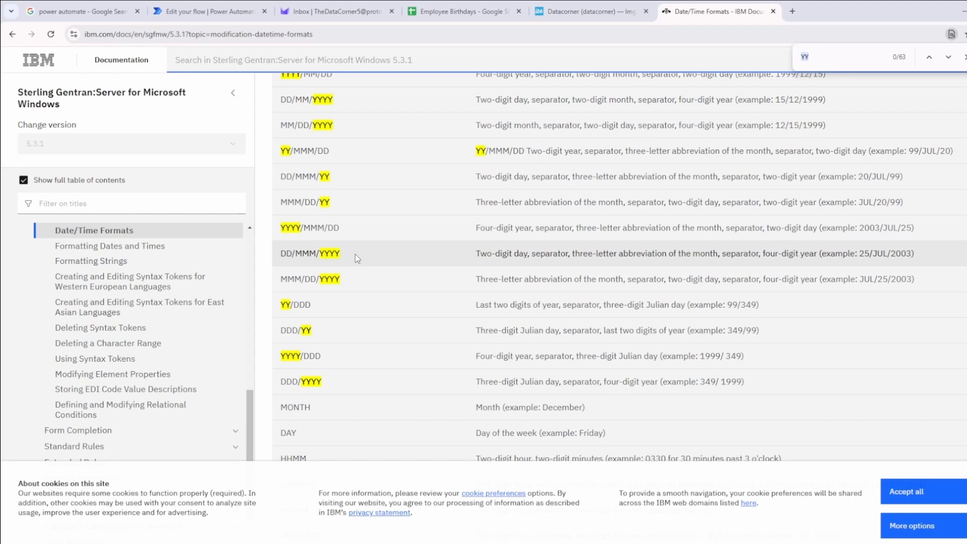
key("BackSpace")
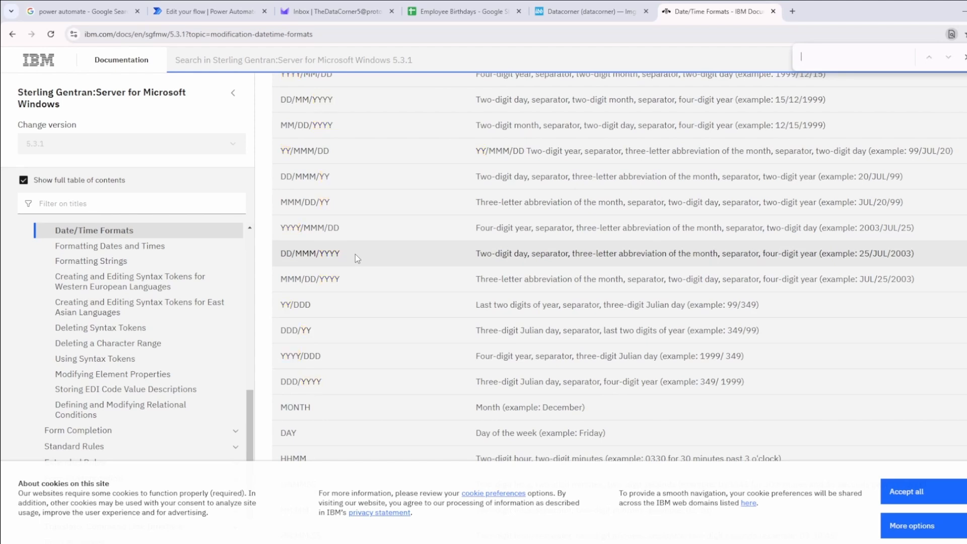
type("MM/dd/yyyy")
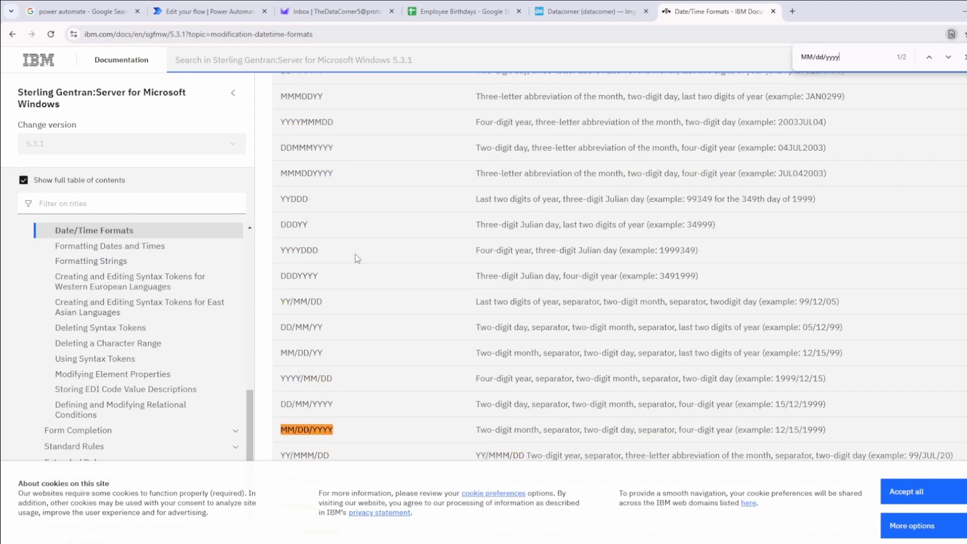
scroll(355, 254, "down", 5)
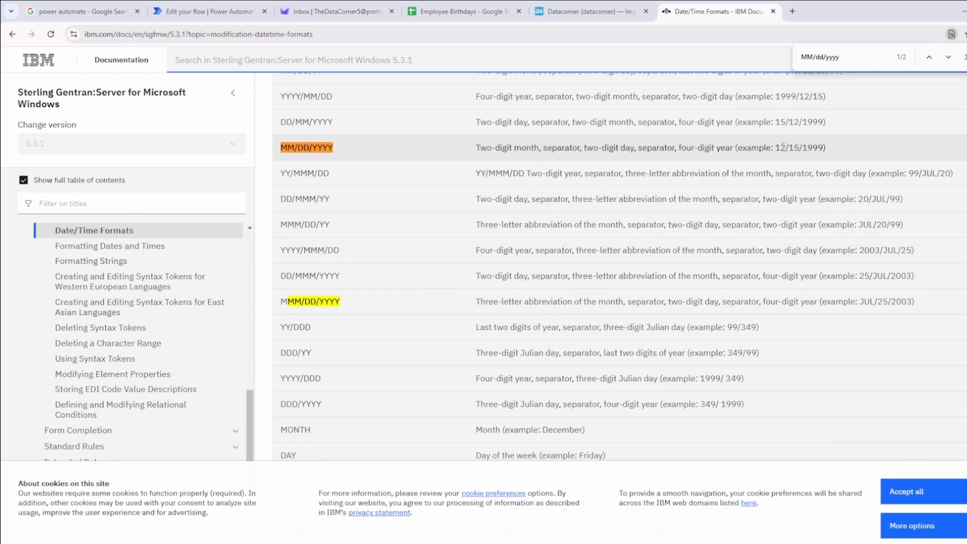
left_click_drag(777, 148, 749, 148)
left_click(721, 148)
Return to the Send Birthday Emails flow, save it and run a test
left_click(242, 11)
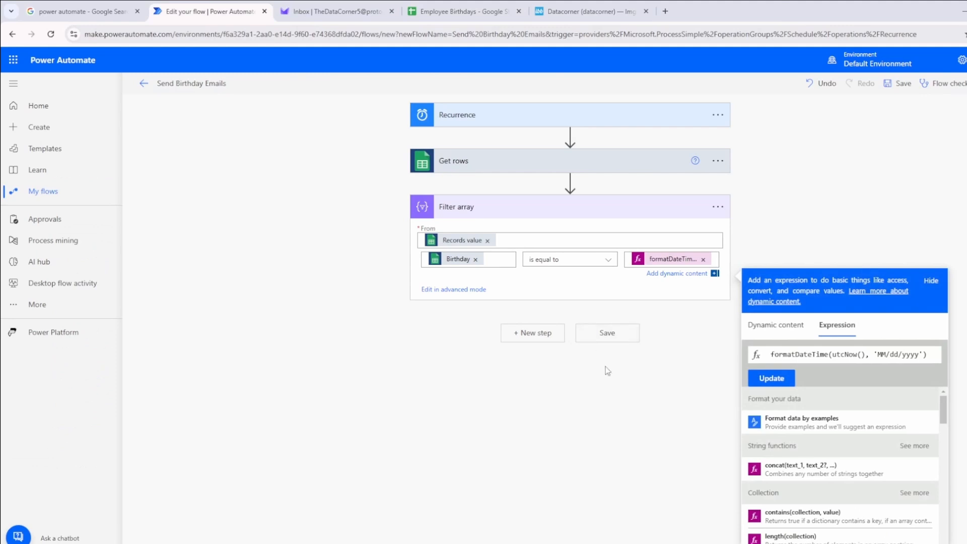
left_click(607, 370)
left_click(608, 330)
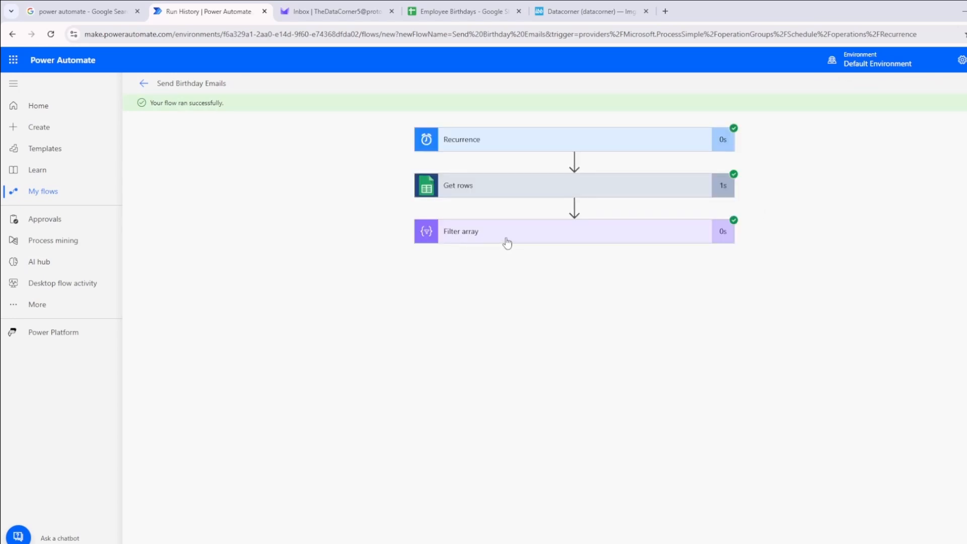
Examine the Filter array's inputs and output records from the test run
left_click(508, 243)
scroll(367, 329, "down", 1)
scroll(549, 451, "down", 2)
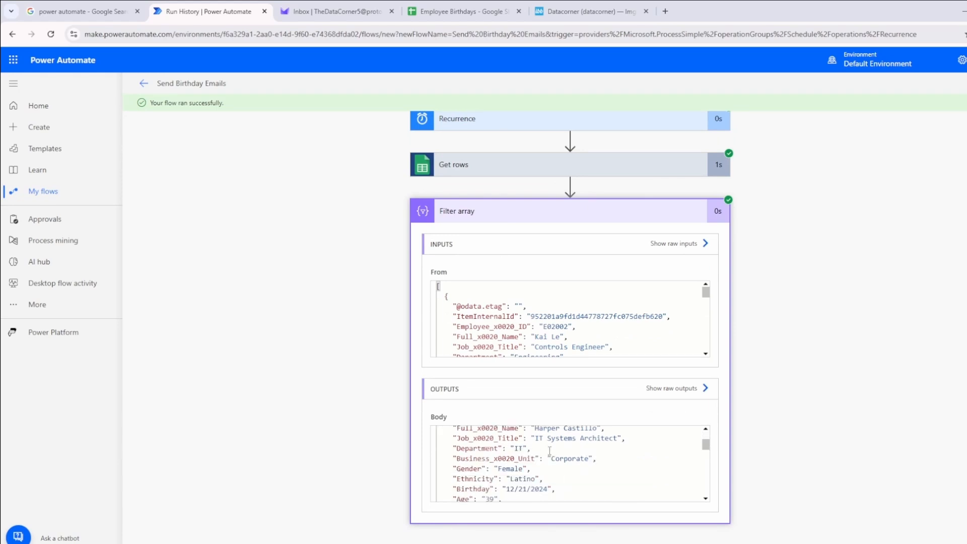
scroll(549, 451, "down", 2)
scroll(539, 444, "up", 4)
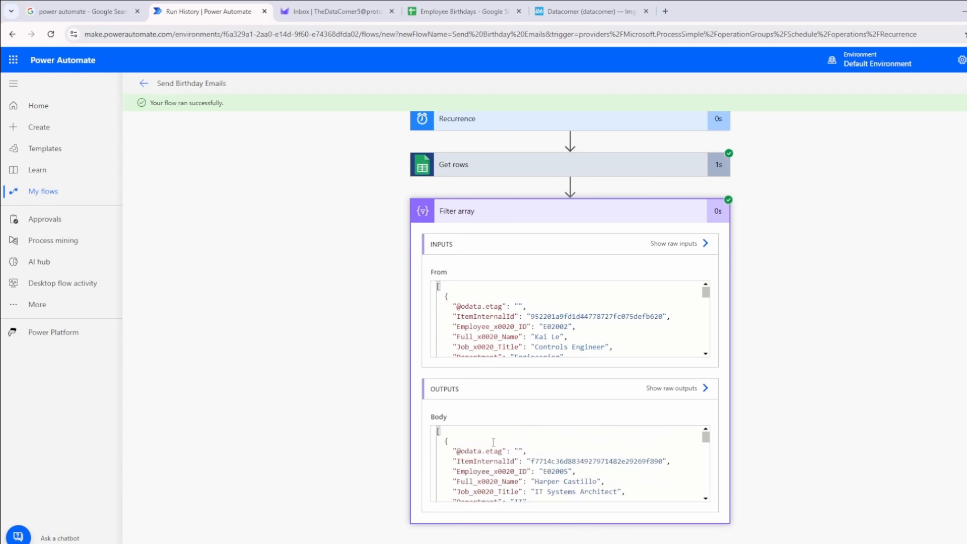
left_click_drag(472, 451, 515, 472)
scroll(527, 471, "down", 4)
scroll(515, 471, "down", 6)
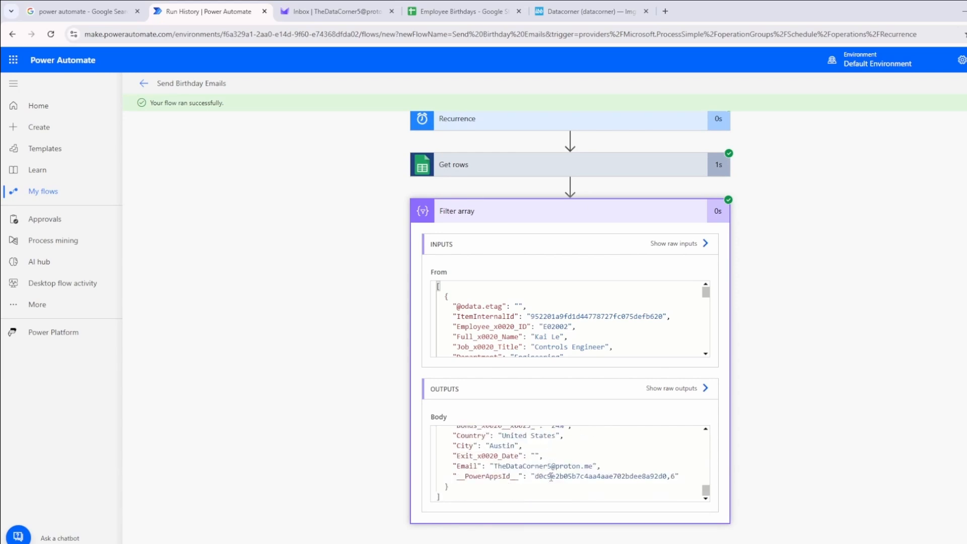
scroll(535, 473, "up", 5)
scroll(554, 474, "down", 3)
scroll(554, 474, "up", 5)
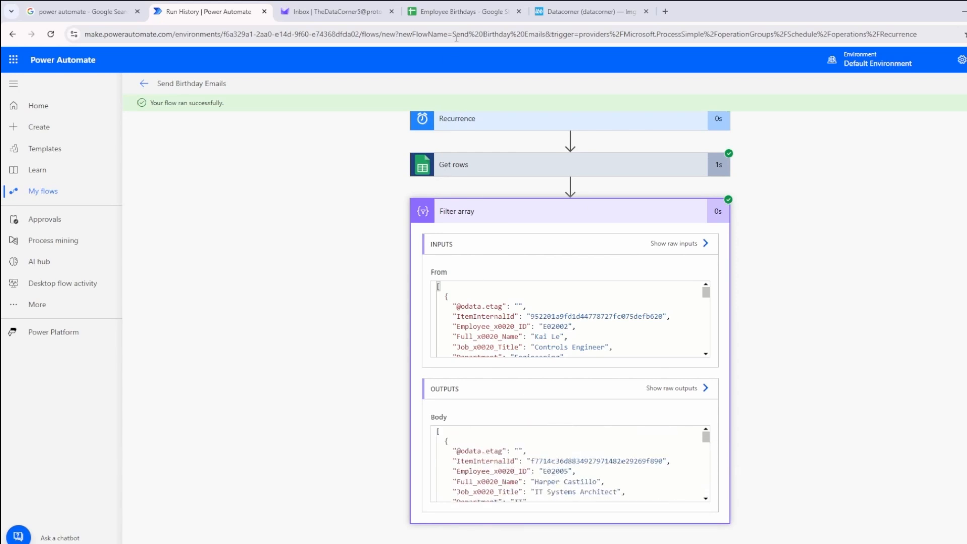
Compare the spreadsheet employees whose birthday is today with the records in the Filter array output
left_click(459, 11)
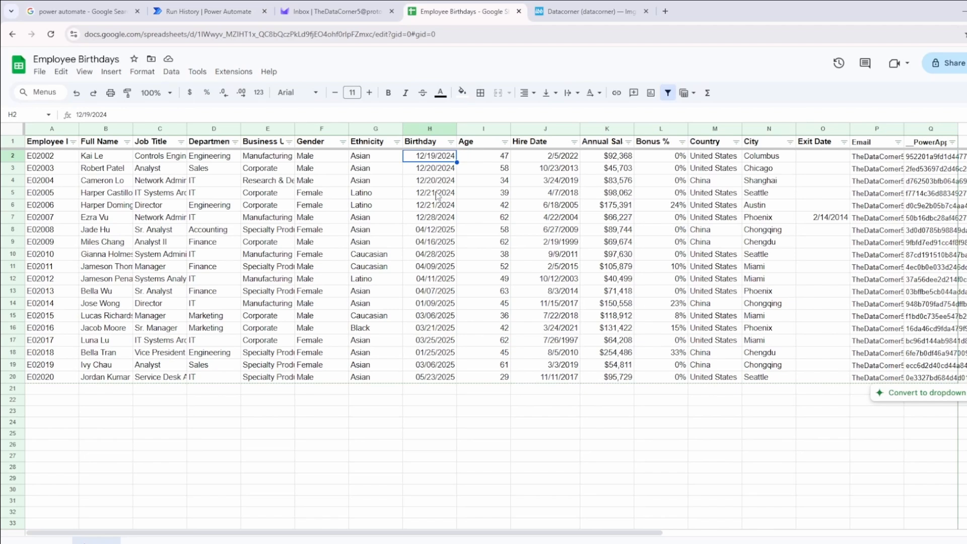
left_click_drag(436, 196, 126, 209)
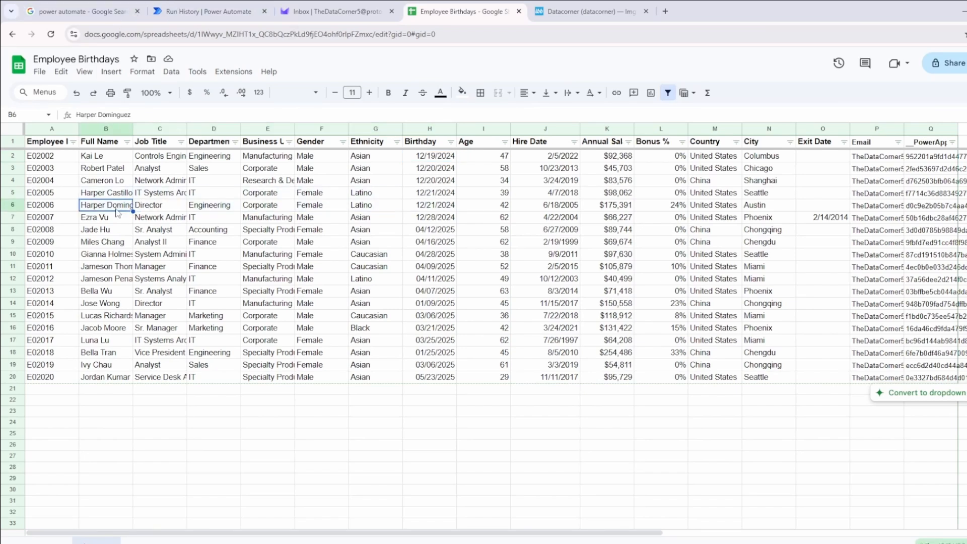
left_click(231, 5)
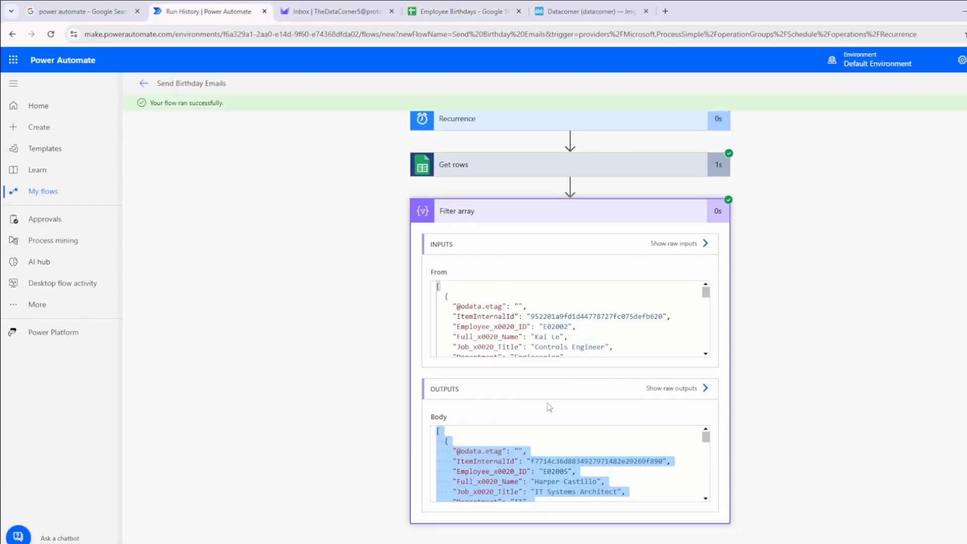
left_click(527, 461)
scroll(554, 483, "down", 7)
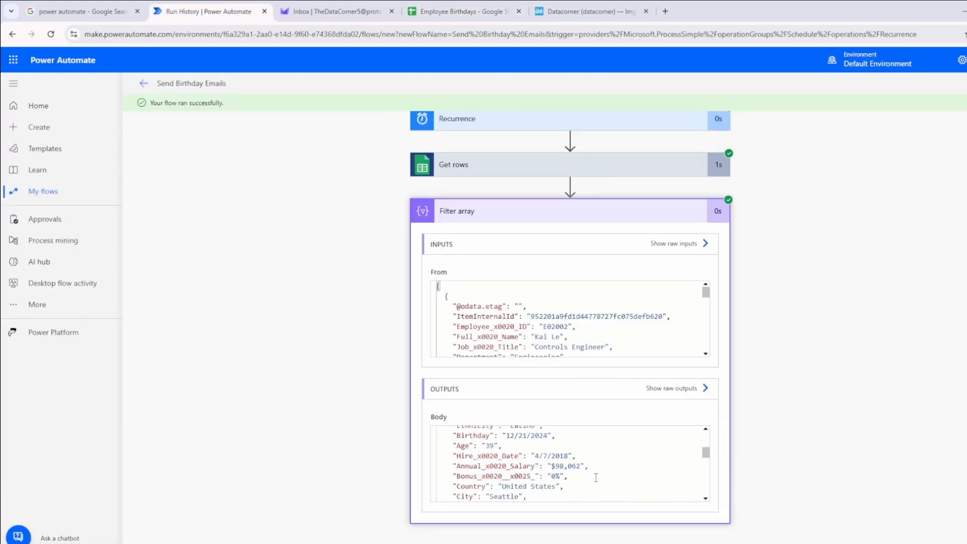
left_click_drag(555, 455, 573, 454)
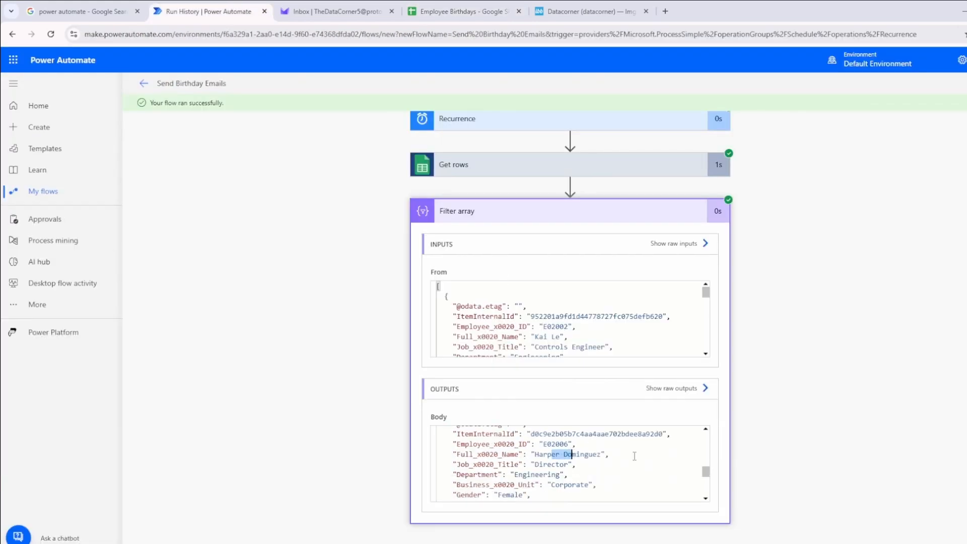
scroll(635, 456, "down", 5)
Return to editing the flow and begin a new step after Filter array
left_click(826, 83)
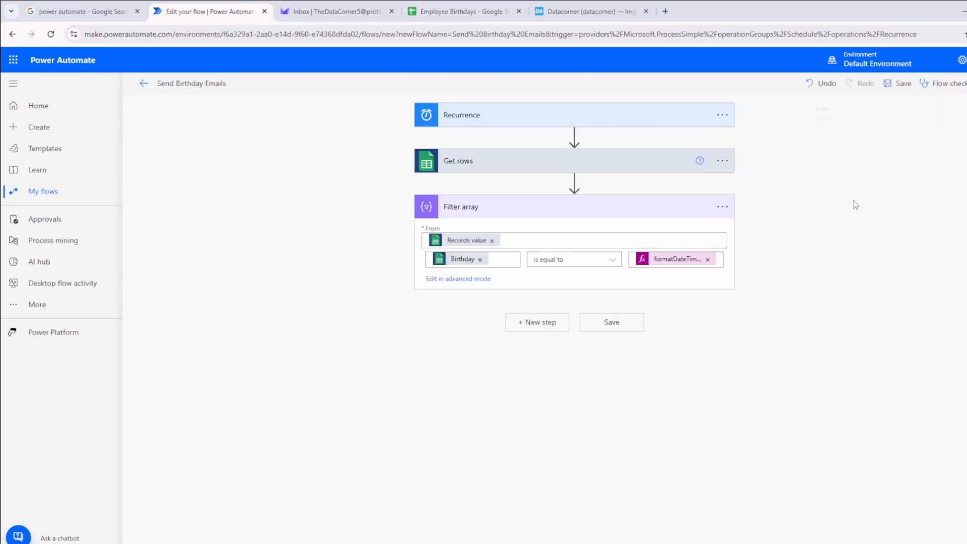
left_click(534, 325)
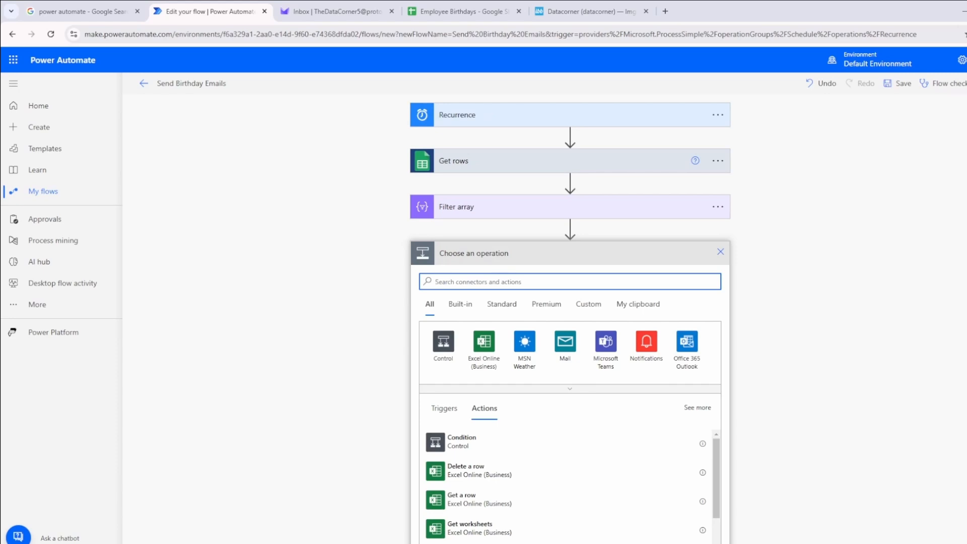
left_click(374, 273)
View the birthday images hosted on the Datacorner ImgBB profile and return to the flow editor
left_click(585, 15)
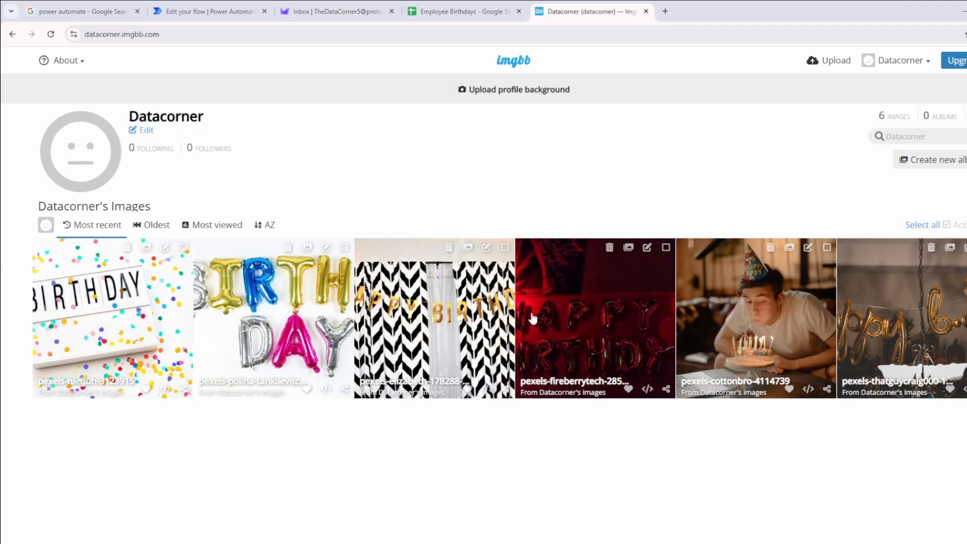
left_click(250, 7)
scroll(336, 242, "down", 3)
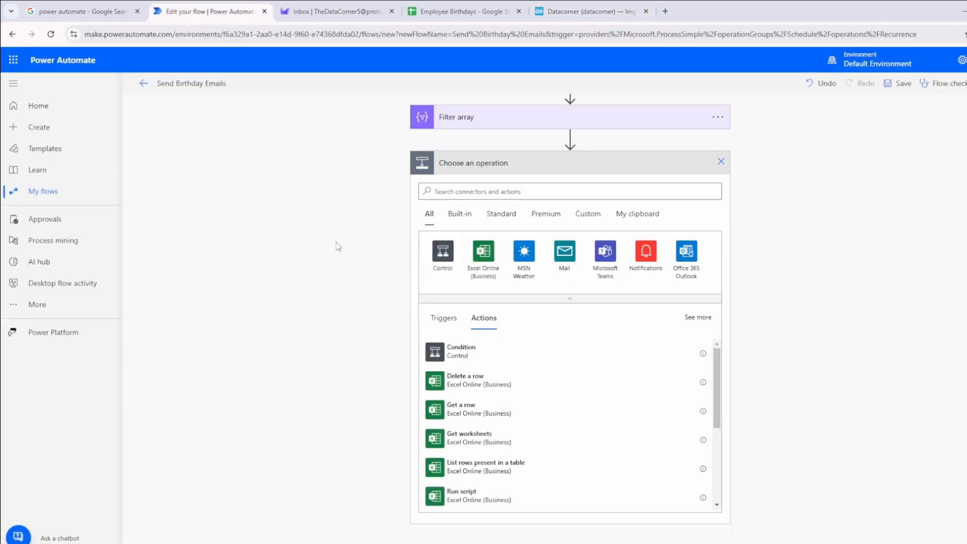
scroll(336, 243, "up", 3)
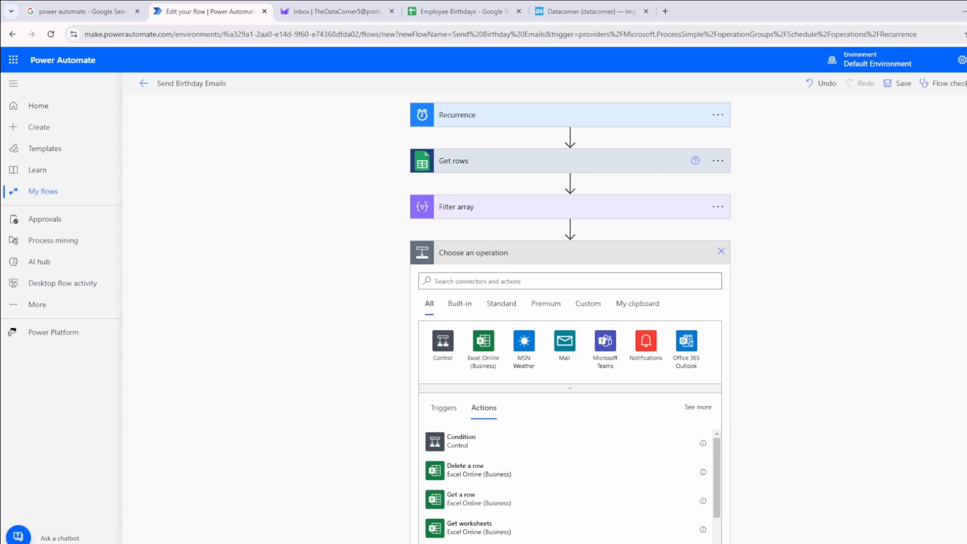
Open the pexels-nietjuh-3123915 image page on ImgBB and copy the img tag portion of its full image HTML embed code
left_click(458, 11)
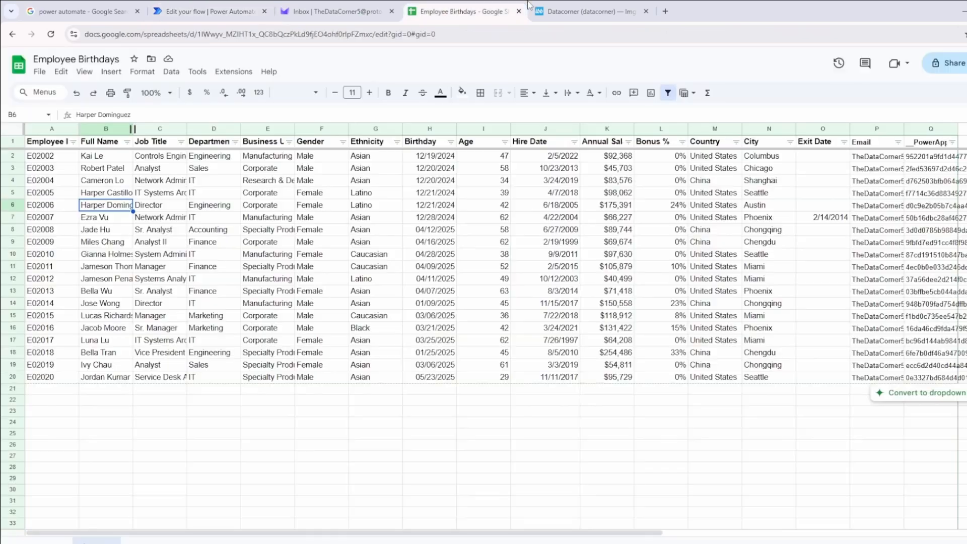
left_click(561, 10)
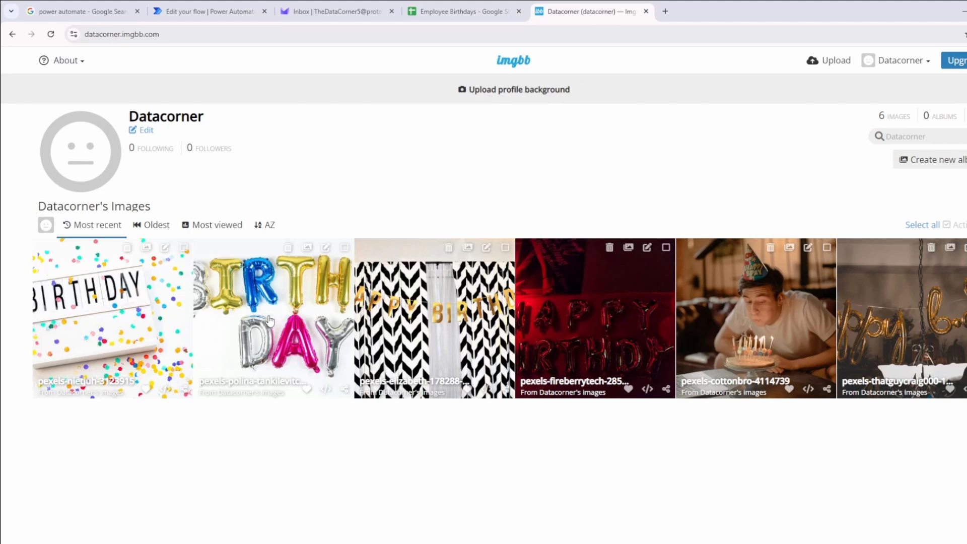
left_click(346, 390)
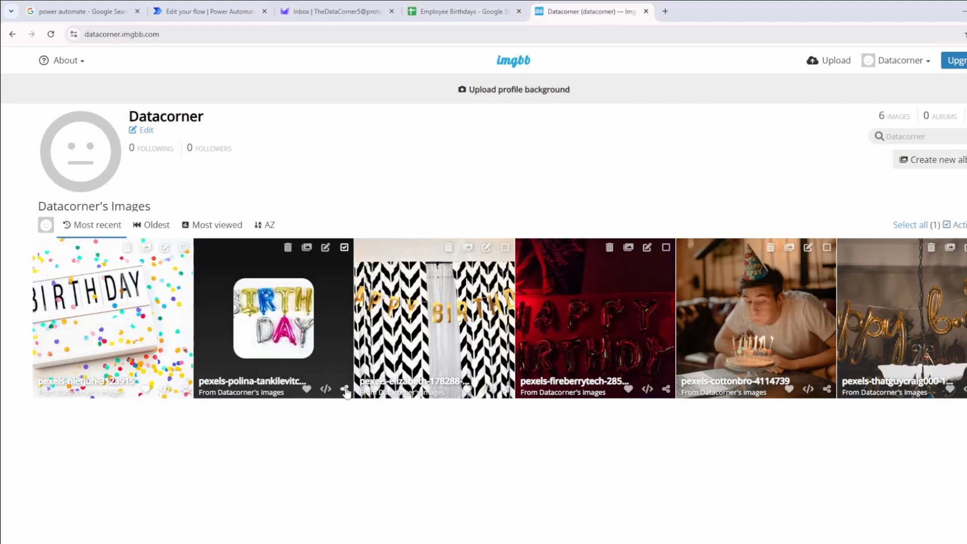
left_click(346, 389)
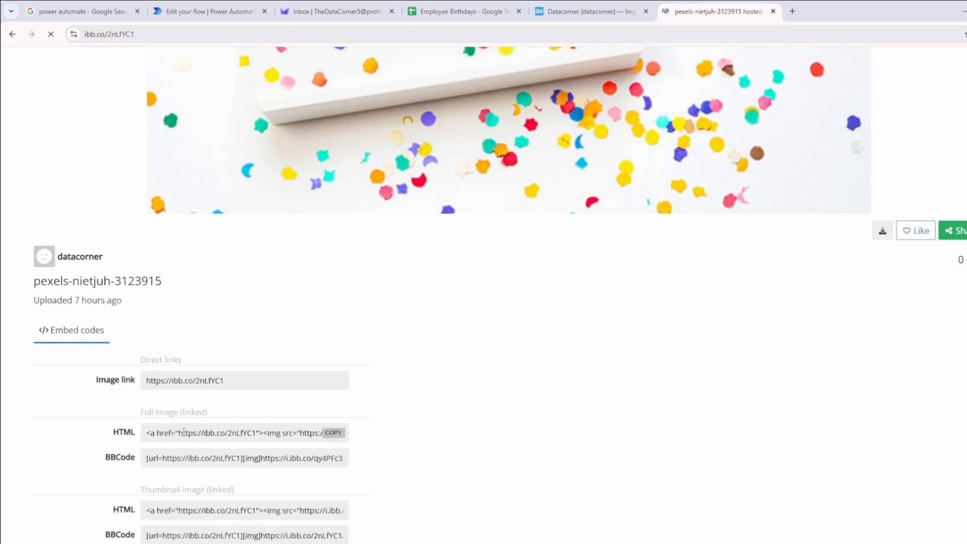
left_click(300, 429)
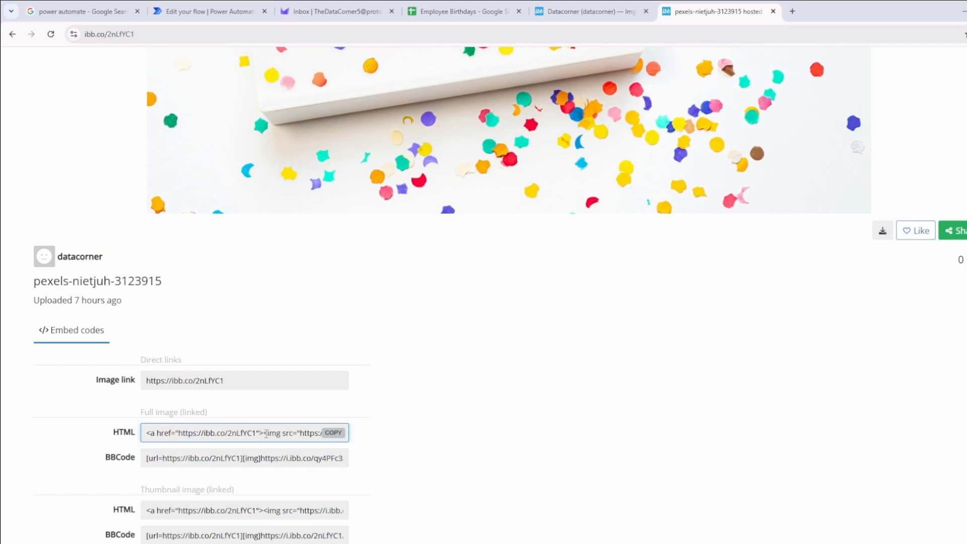
left_click_drag(266, 433, 355, 434)
key("ctrl+c")
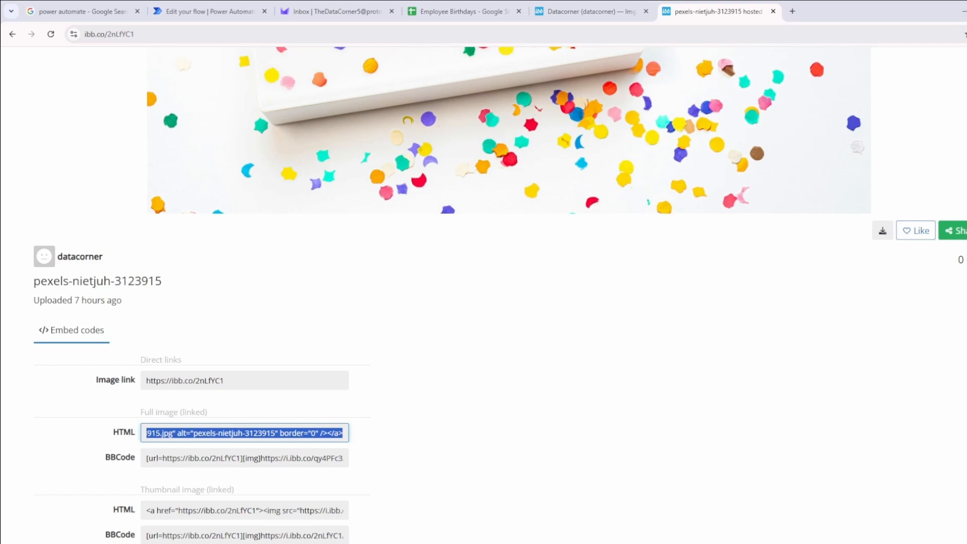
Open Notepad and paste the copied img tag into a blank document
key("super")
type("note")
key("Down")
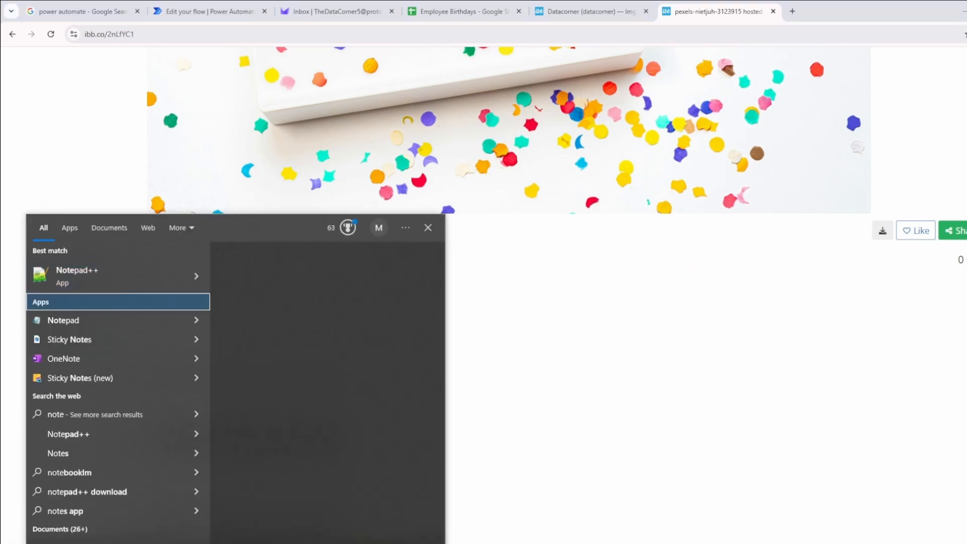
key("Down")
key("Return")
key("ctrl+v")
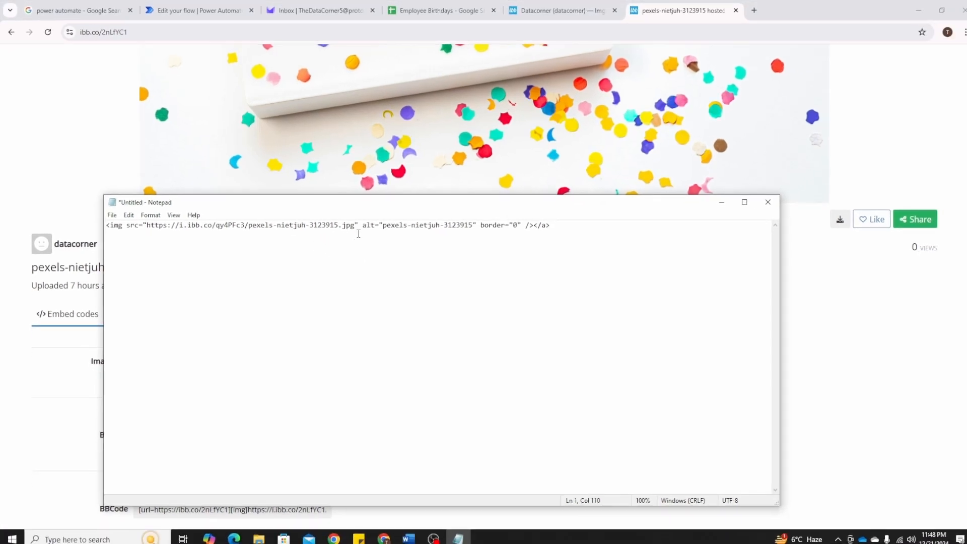
Switch back to the Power Automate flow editor and add an Initialize variable action after Filter array
left_click(199, 10)
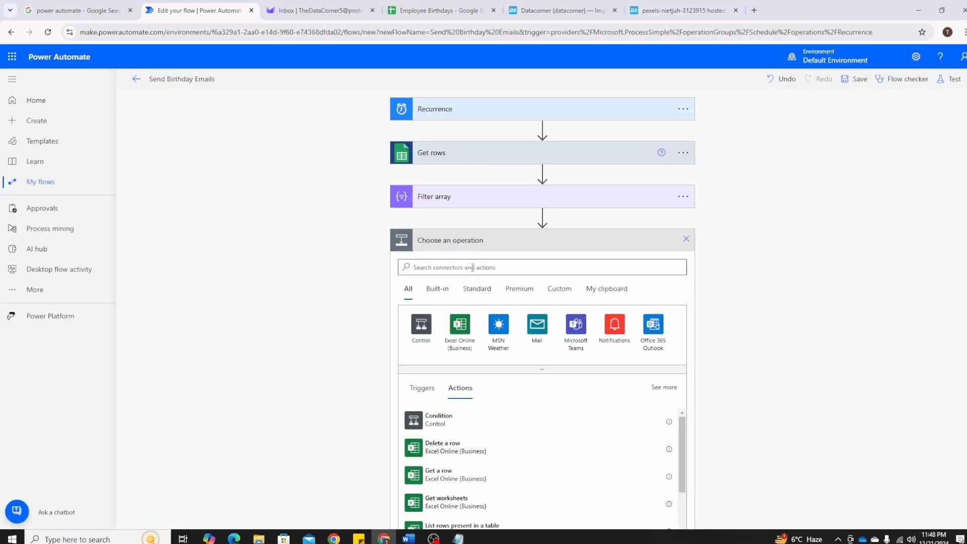
left_click(476, 266)
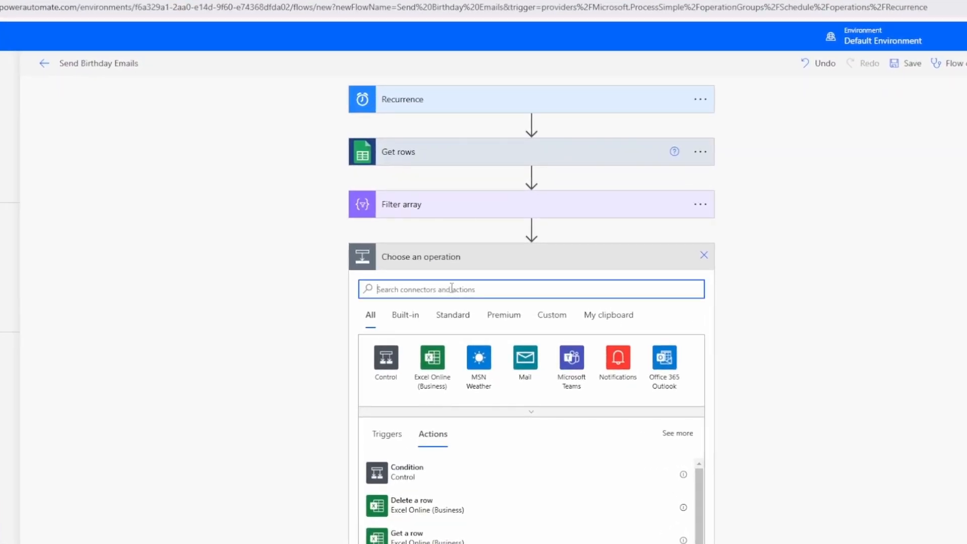
type("initi")
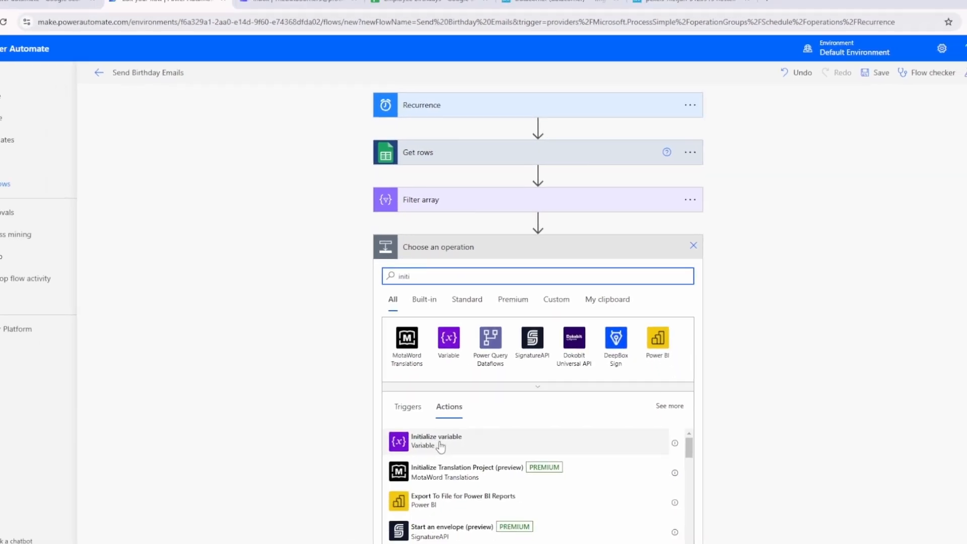
left_click(438, 442)
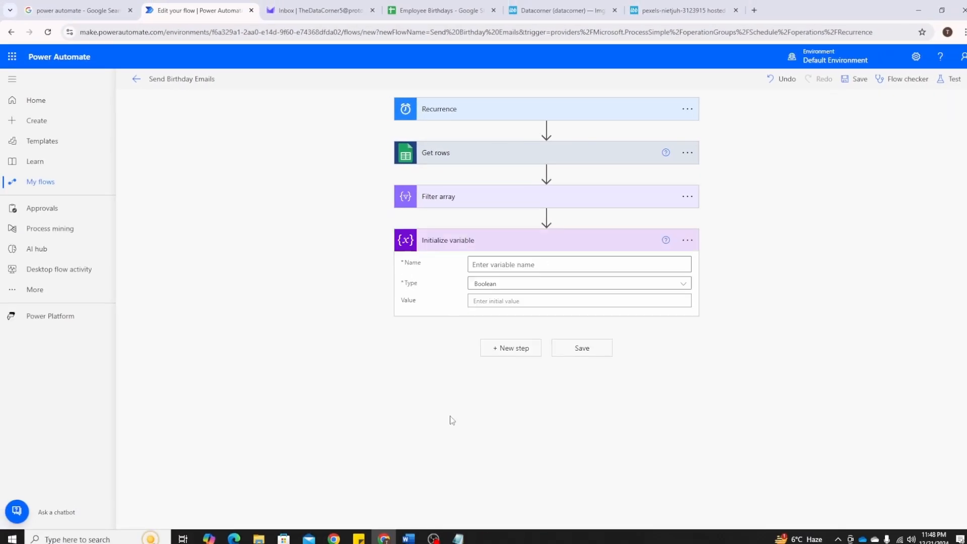
Name the variable FileList, set its type to Array, and paste the bracketed list of six quoted image paths as its value
left_click(512, 265)
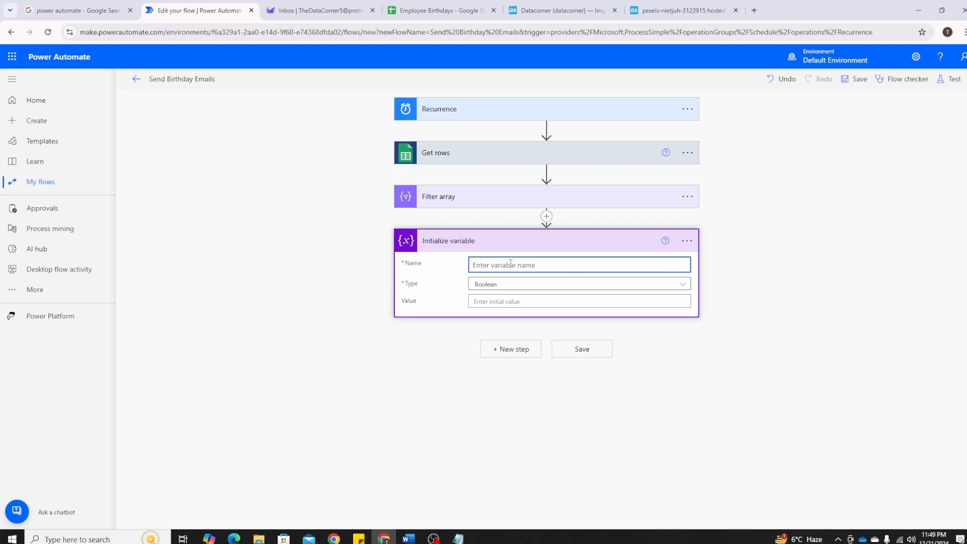
type("FileList")
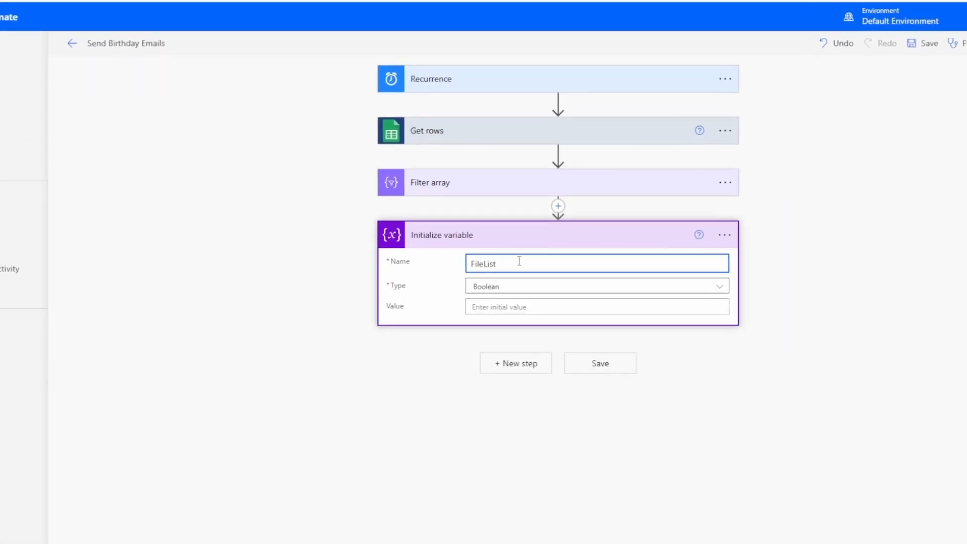
left_click(509, 297)
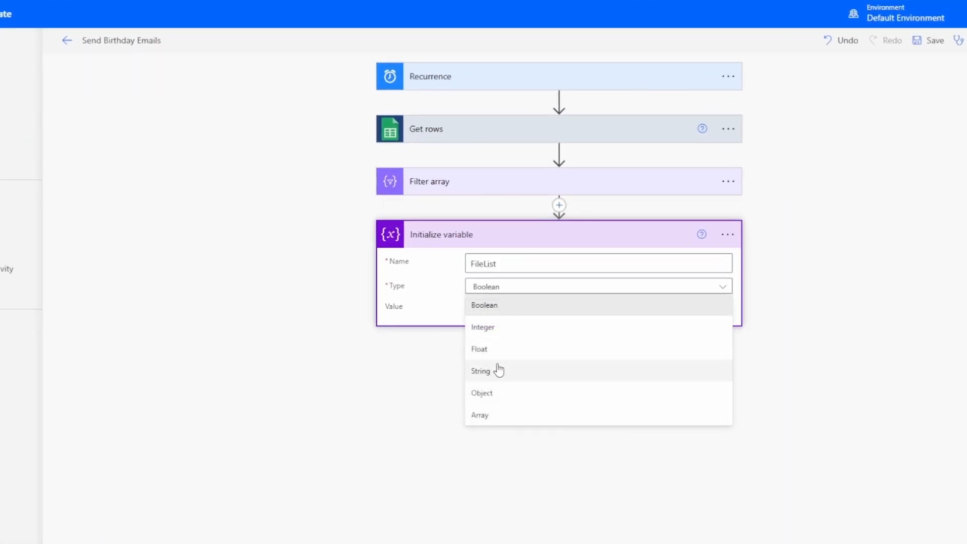
left_click(494, 415)
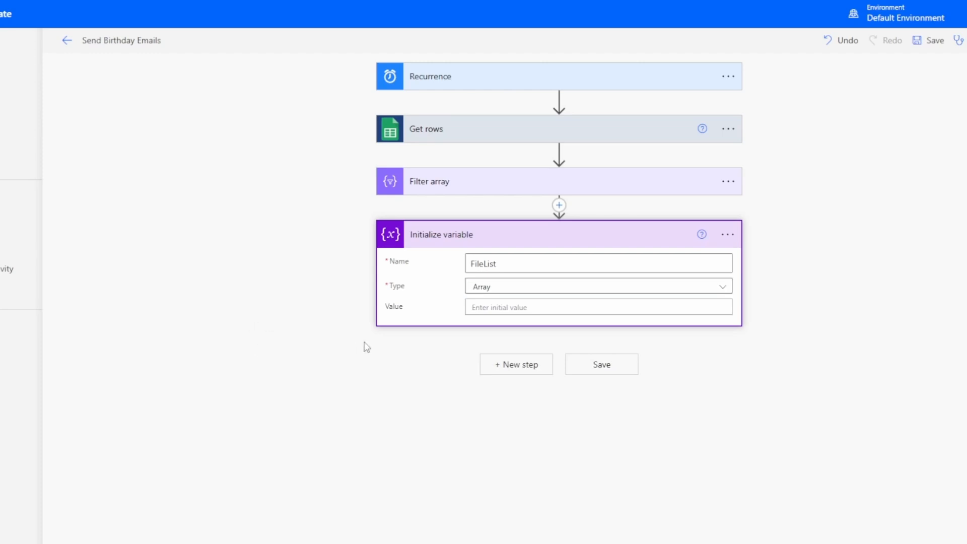
left_click(529, 307)
type("[ \"sPxJxCH/pexels-thatguycraig000-1543762.jpg\", \"xKbjVxL/pexels-cottonbro-4114739.jpg\", \"c2LR1NS/pexels-elizabeth-178288-631497.jpg\", \"zXVnjXN/pexels-fireberrytech-2851594.jpg\", \"JBbMFGw/pexels-nietjuh-3123915.jpg\", \"pWRDGt5/pexels-polina-tankilevitch-3905849.jpg\" ]")
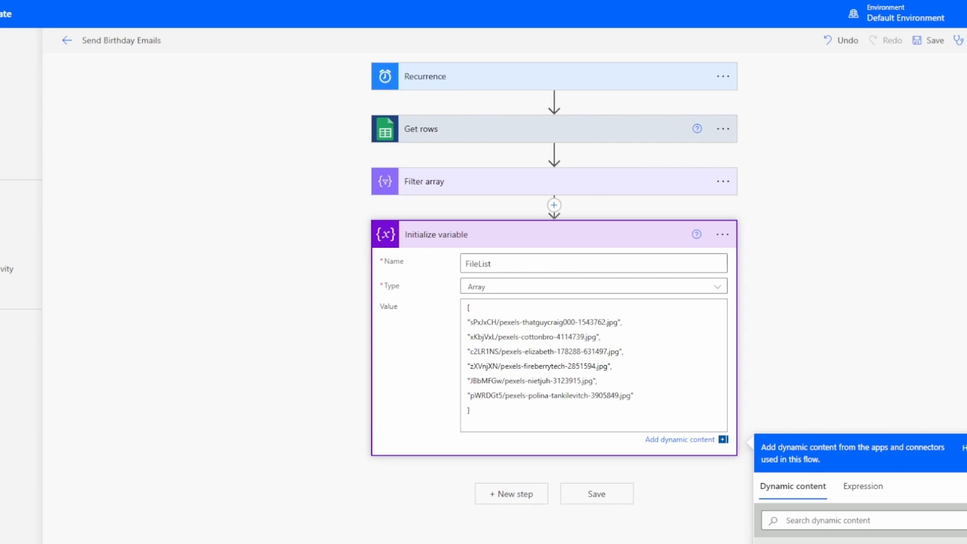
Switch to Notepad and examine the first img tag's unique image path versus its shared i.ibb.co prefix and trailing attributes
key("alt+Tab")
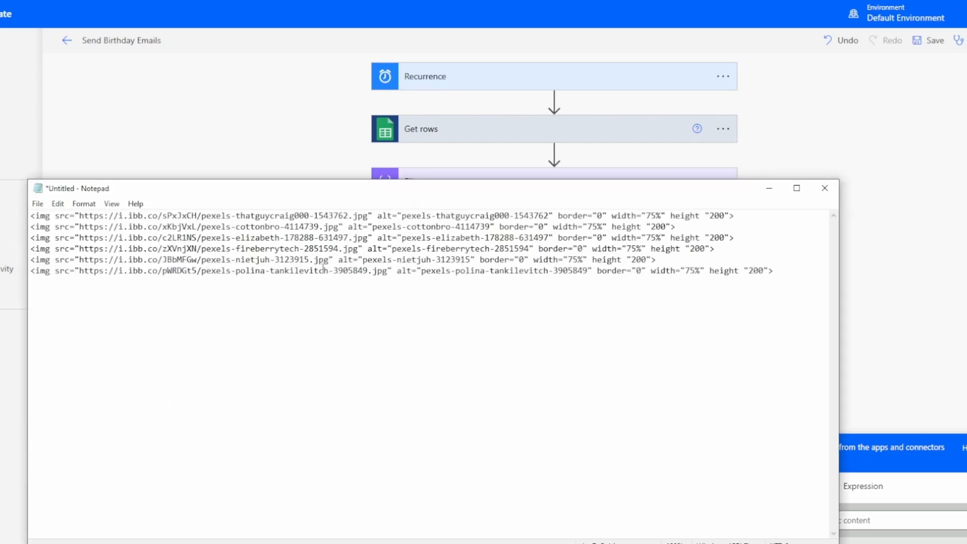
left_click_drag(456, 189, 469, 200)
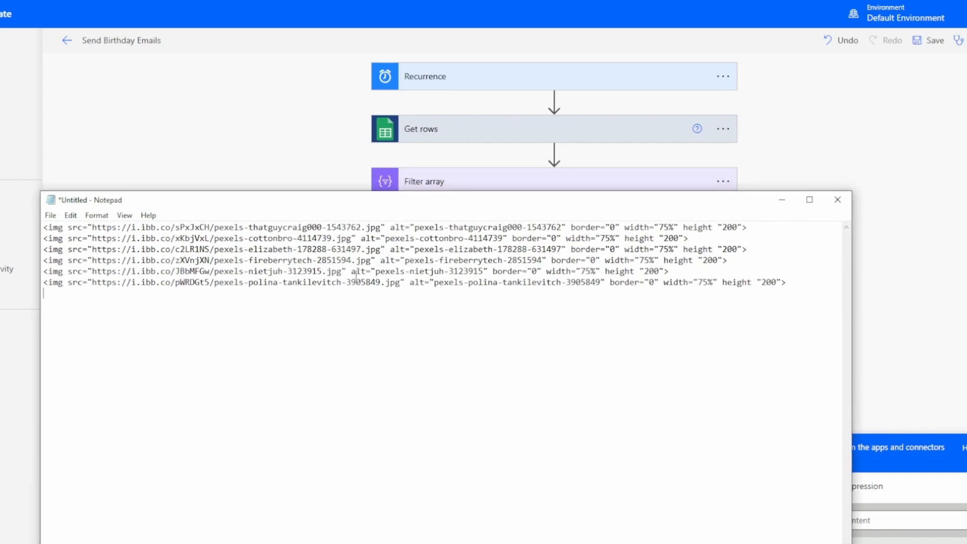
left_click_drag(175, 228, 381, 227)
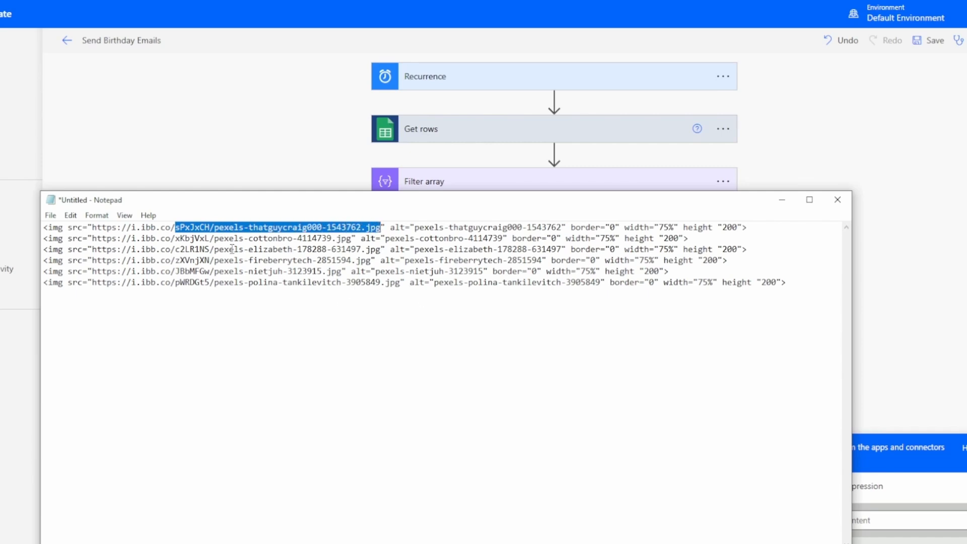
left_click_drag(176, 231, 43, 231)
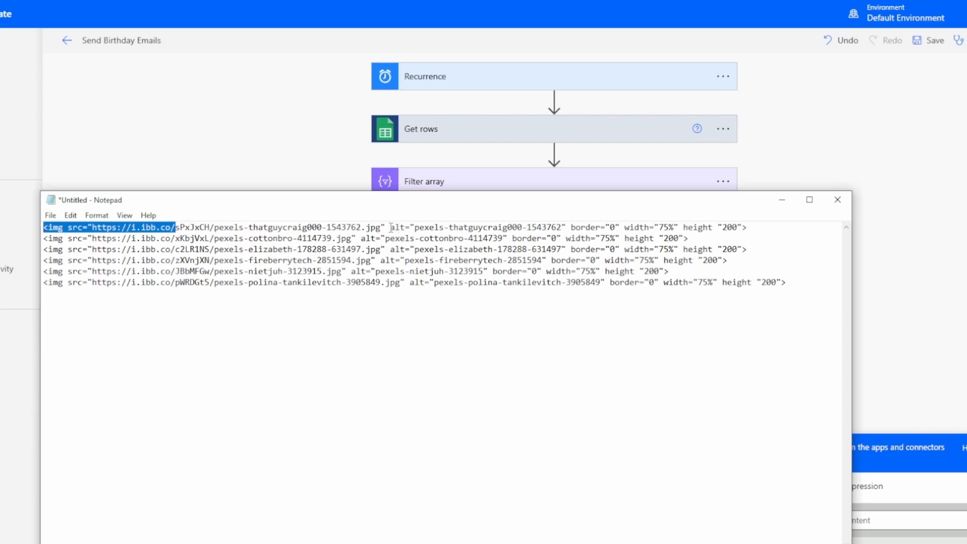
left_click_drag(391, 228, 749, 224)
left_click(336, 301)
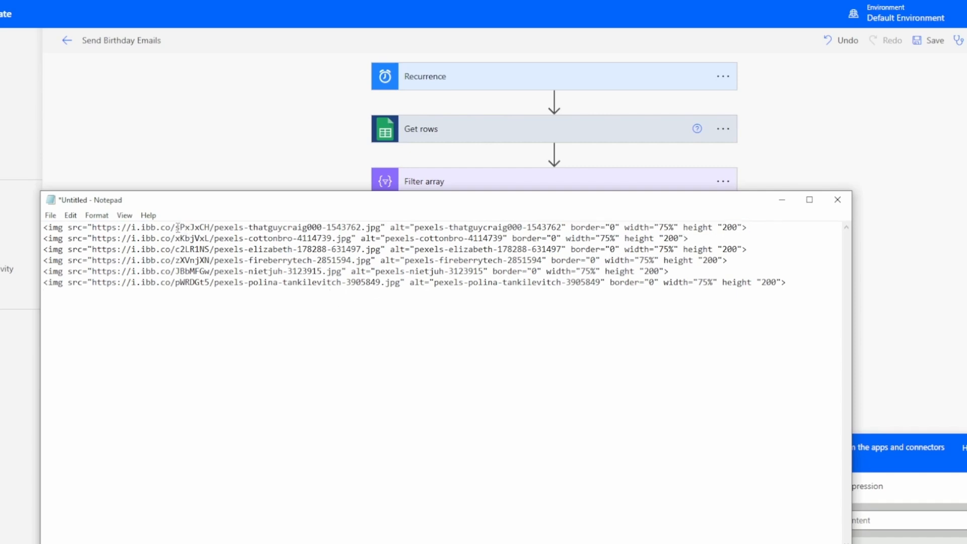
left_click_drag(175, 227, 384, 230)
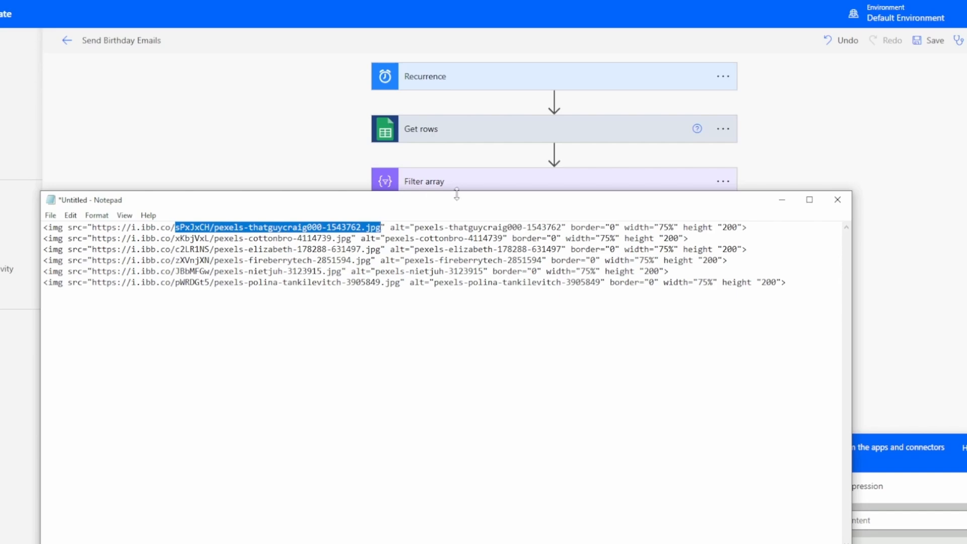
Place a narrower Notepad window beside the variable action and compare the img tags' image paths with the FileList array values
left_click_drag(459, 205, 138, 138)
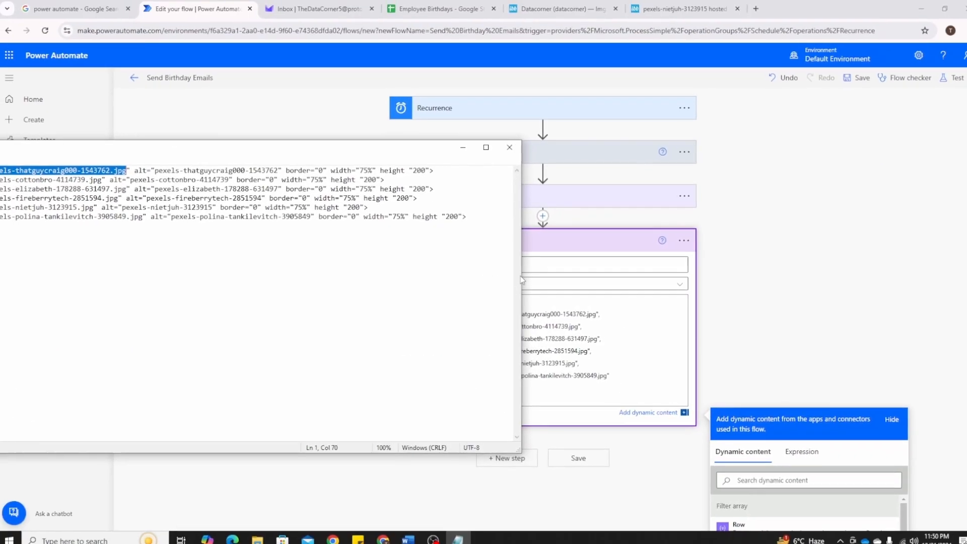
left_click_drag(521, 277, 352, 275)
left_click_drag(228, 149, 311, 191)
left_click_drag(434, 273, 252, 273)
left_click_drag(158, 186, 260, 202)
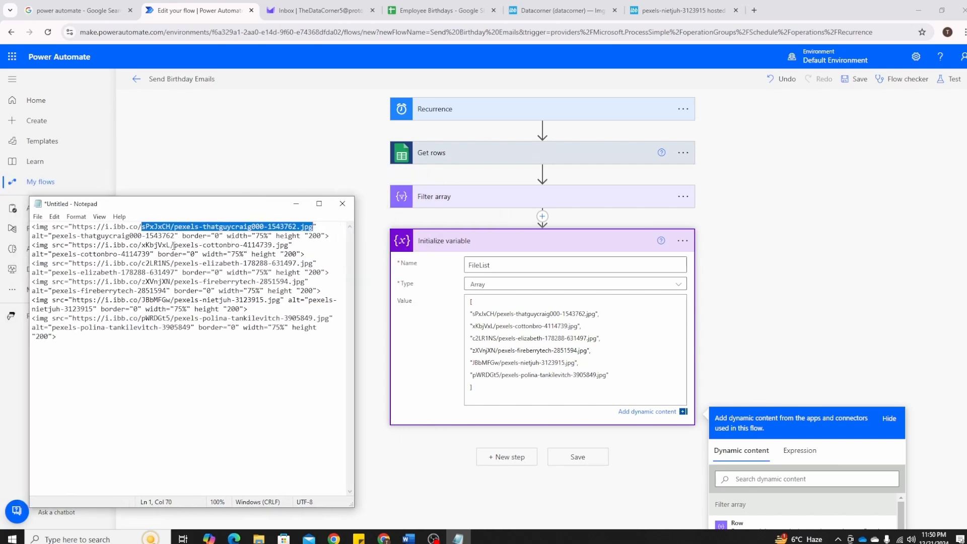
left_click_drag(142, 246, 290, 245)
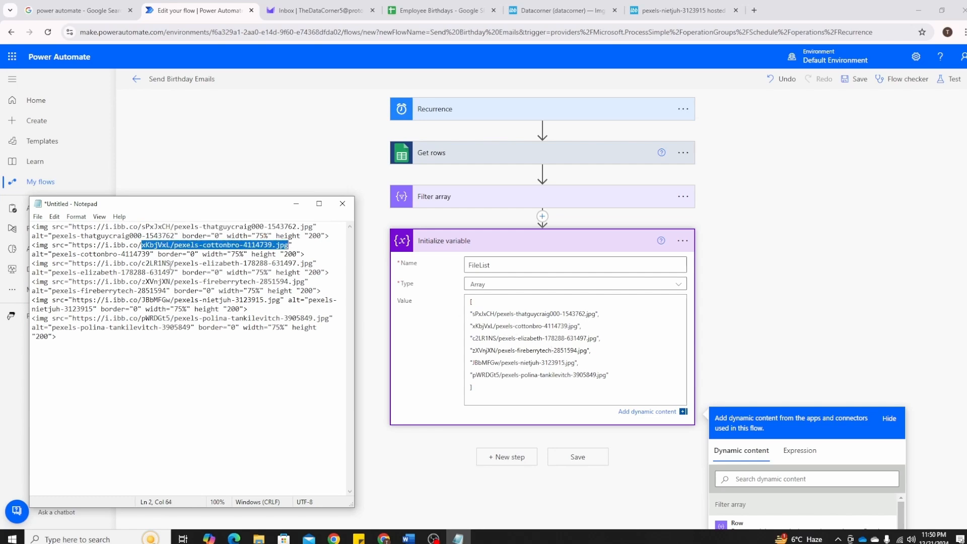
left_click_drag(141, 264, 308, 263)
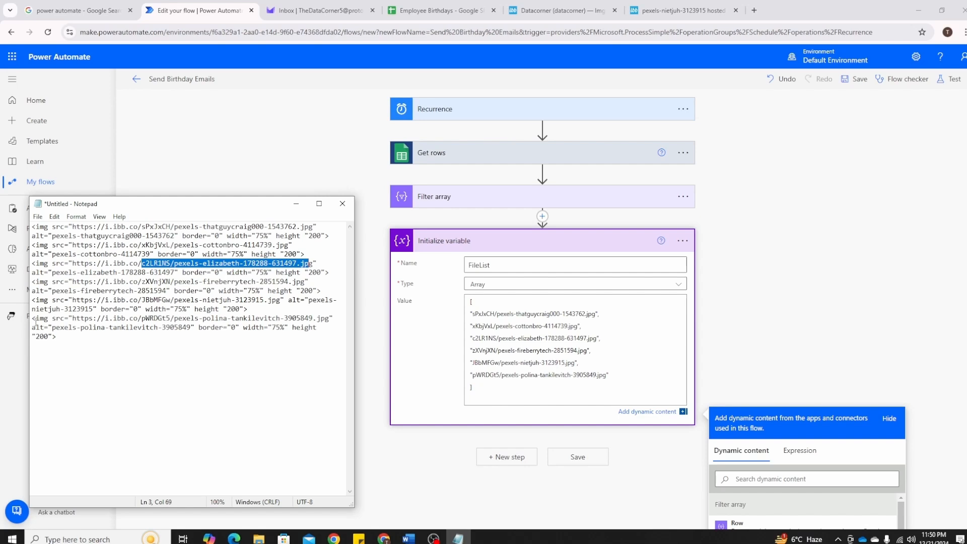
left_click_drag(32, 320, 143, 322)
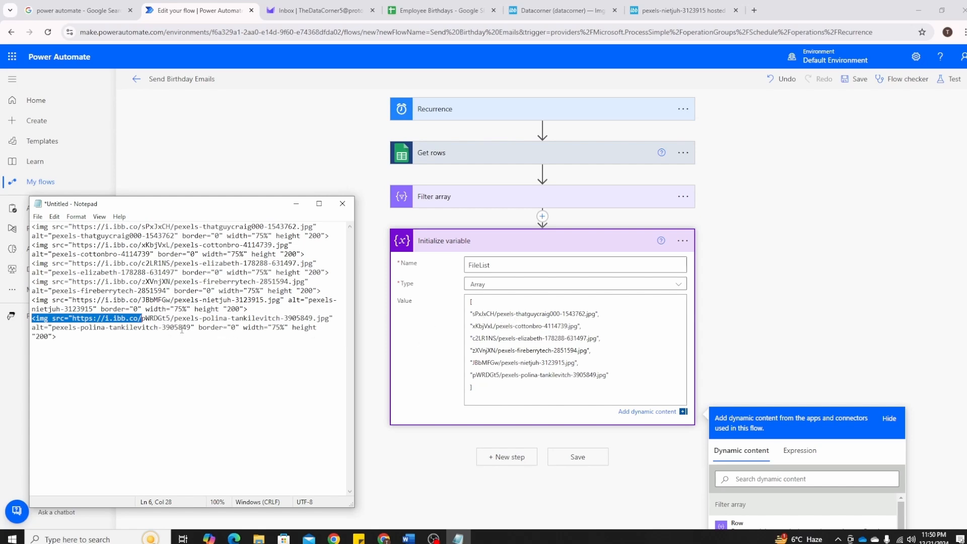
left_click_drag(197, 327, 261, 327)
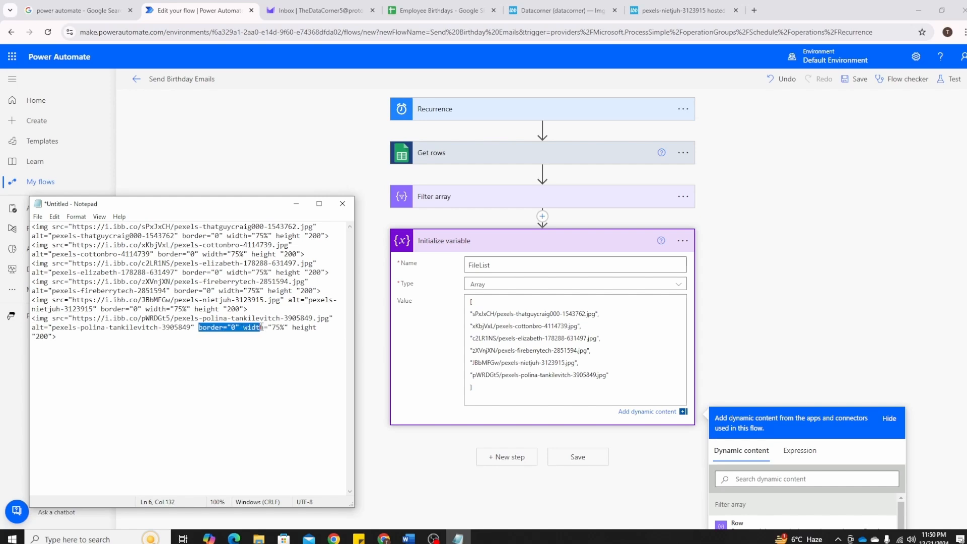
Save the flow and add a Compose data operation after Initialize variable
left_click(584, 458)
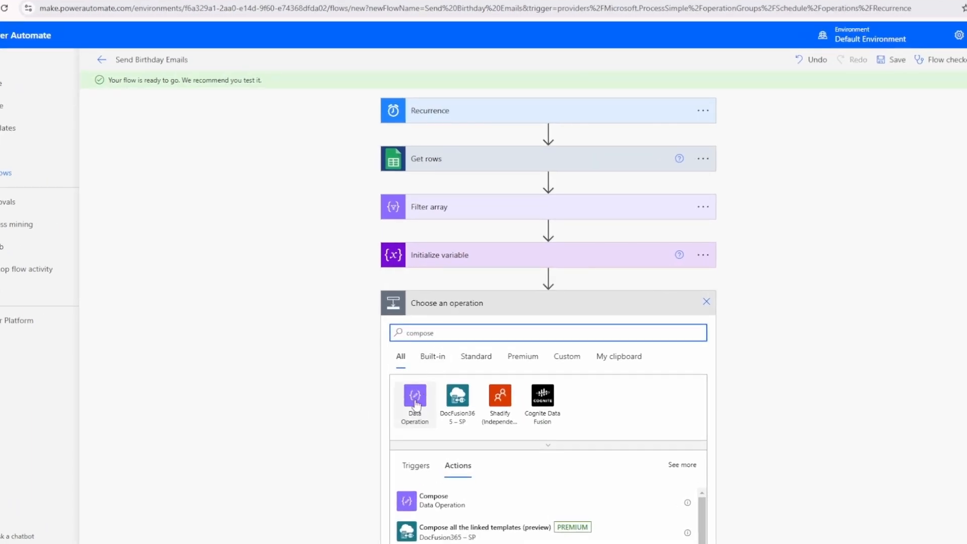
left_click(434, 500)
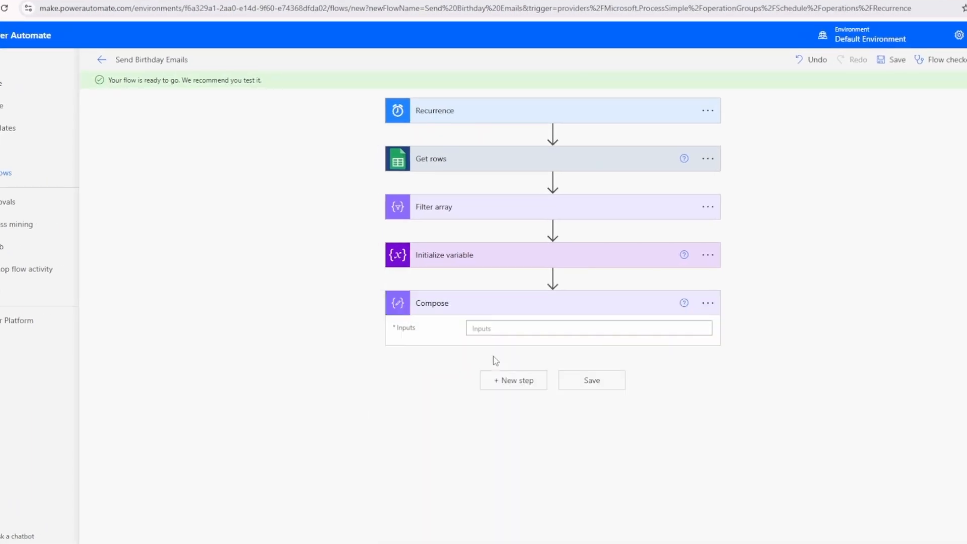
Set the Compose action's input to the expression rand(0, 5)
left_click(517, 332)
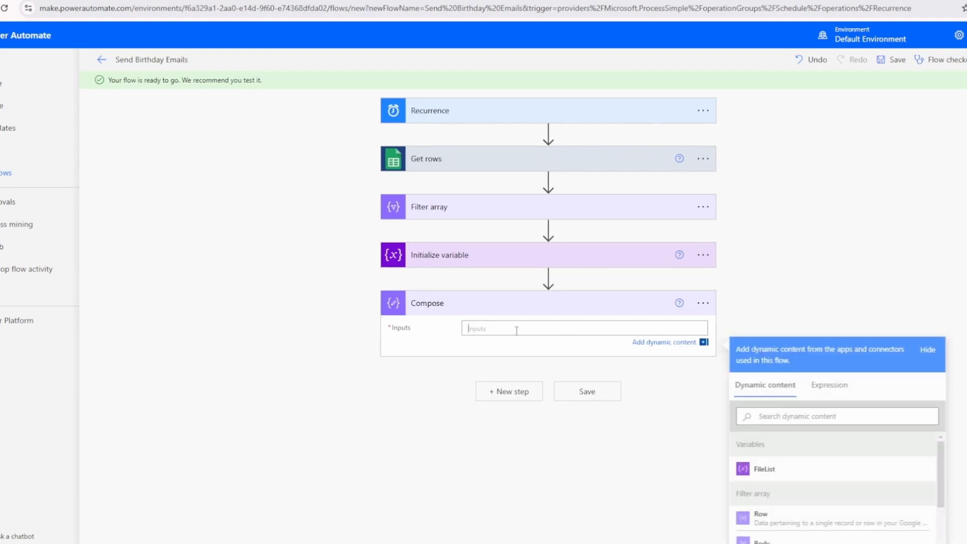
left_click(837, 394)
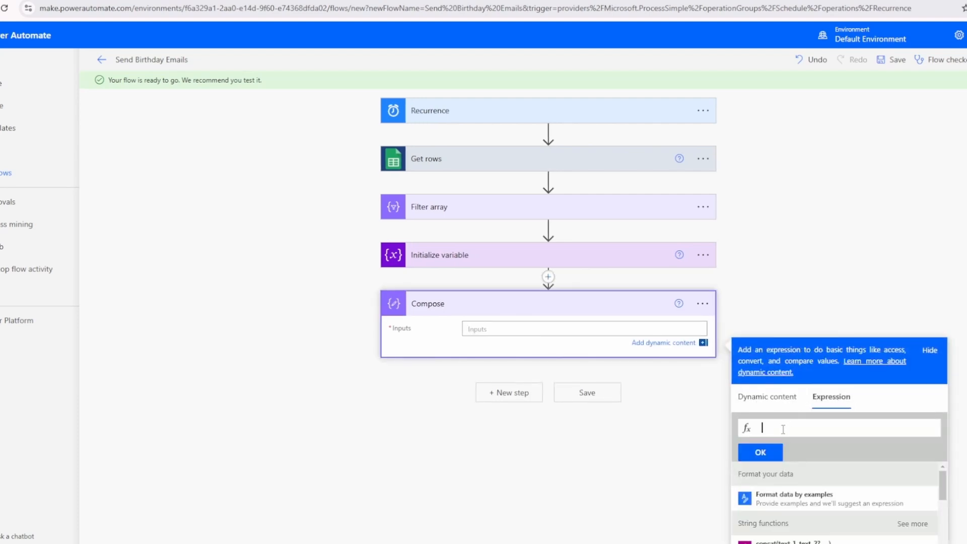
type("r")
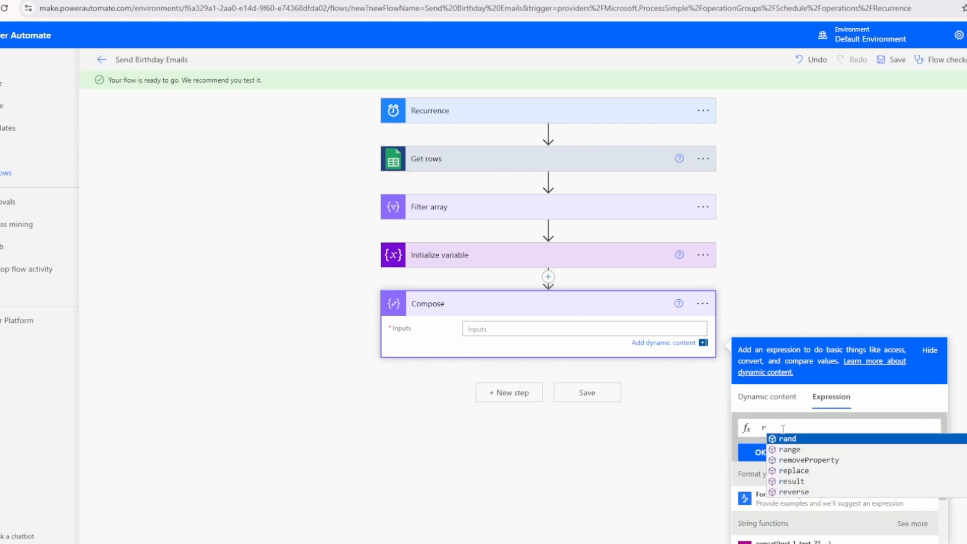
type("and(")
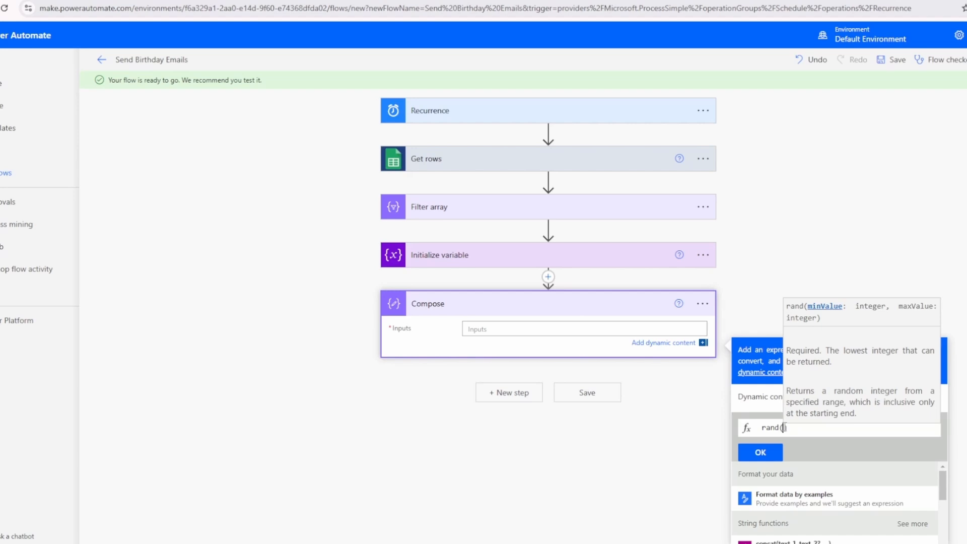
type("0")
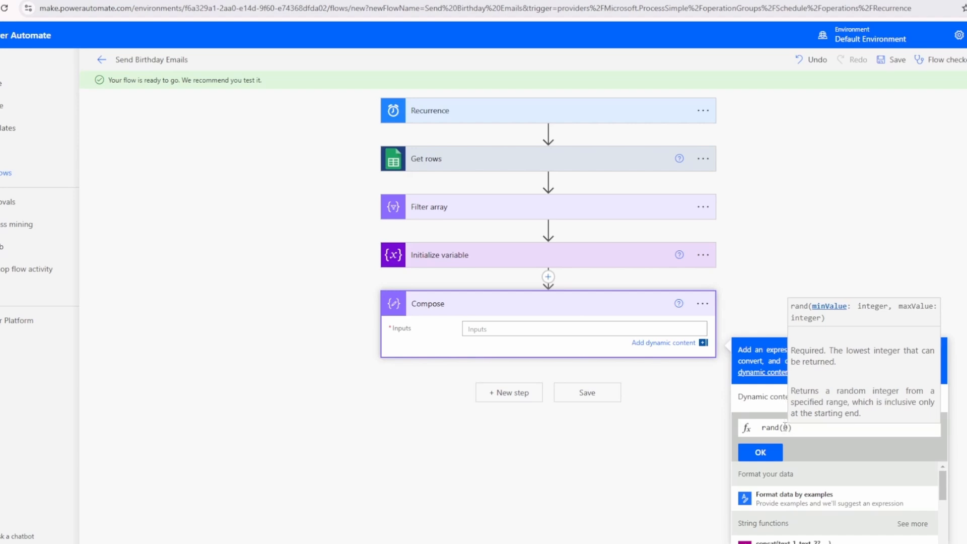
type(", 5")
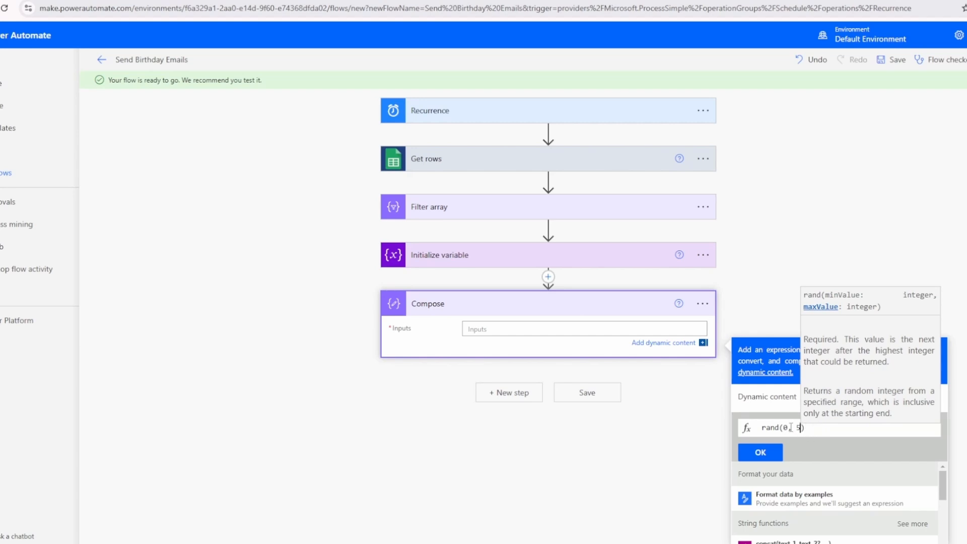
left_click(761, 452)
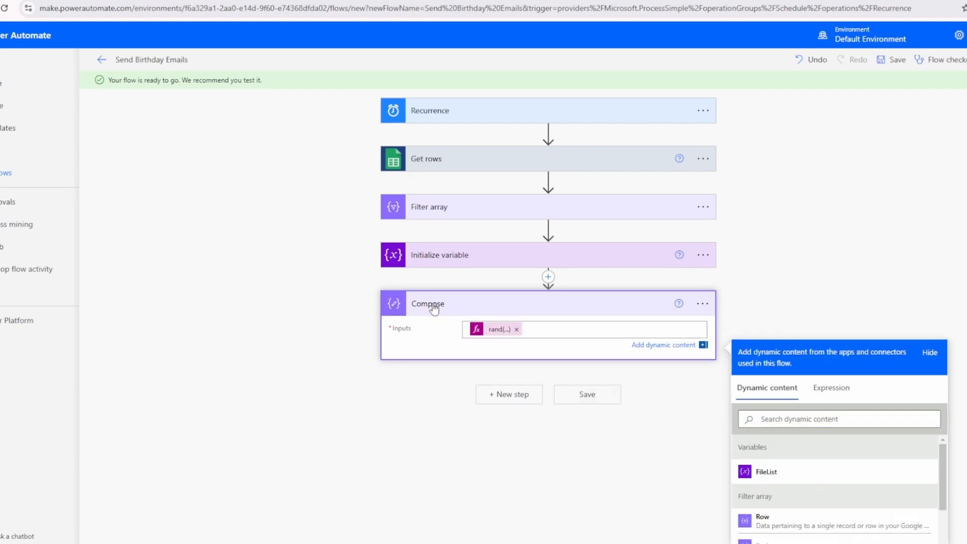
Rename the Compose action to RandomNumber and save the flow
left_click(703, 304)
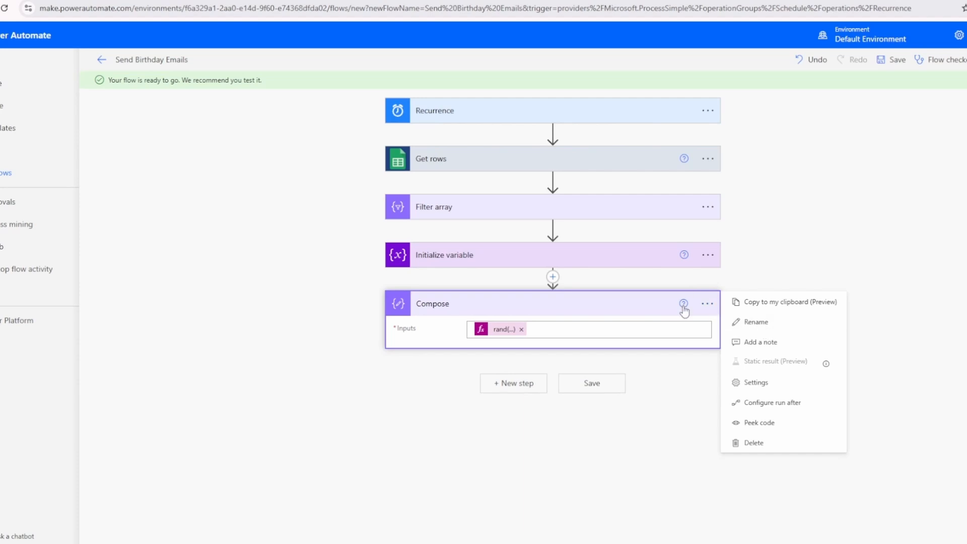
left_click(756, 322)
type("RandomN")
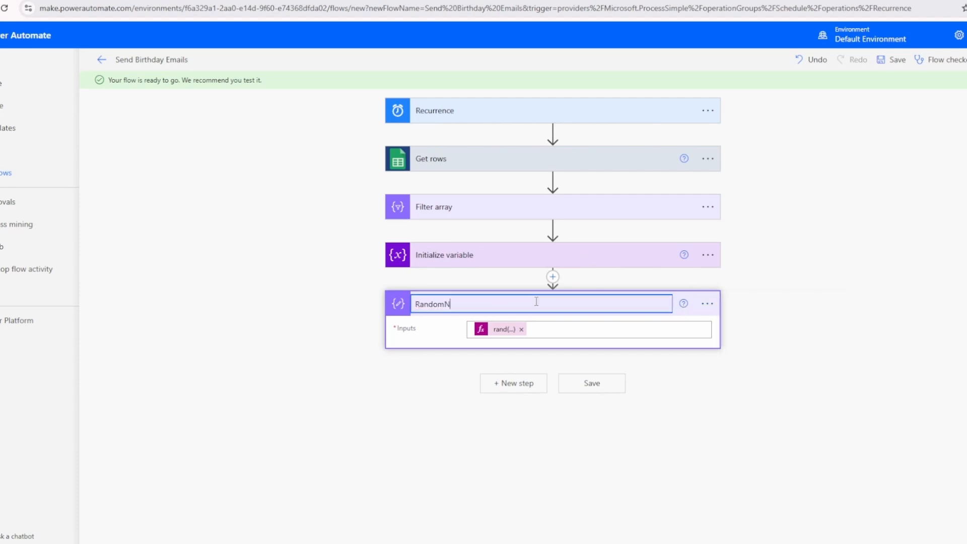
type("umer")
key("Return")
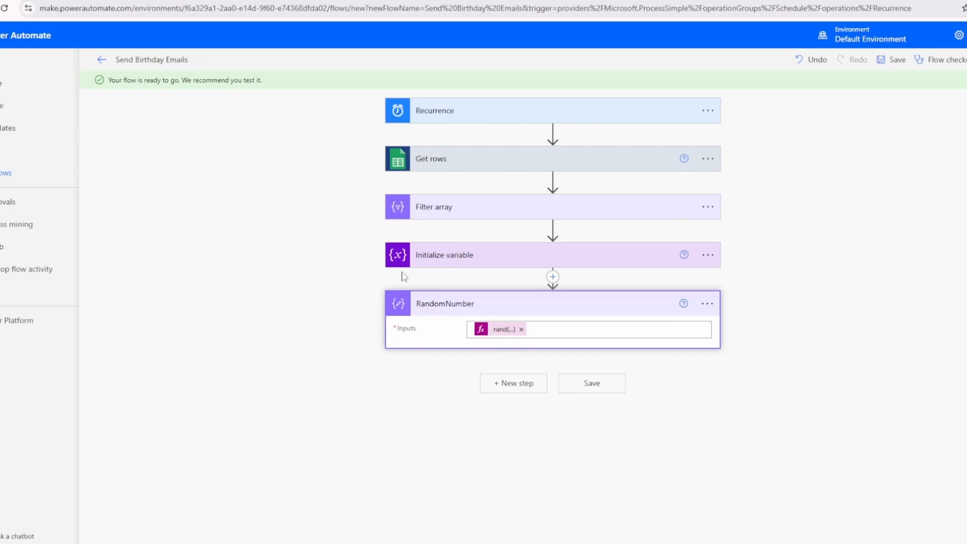
left_click(592, 386)
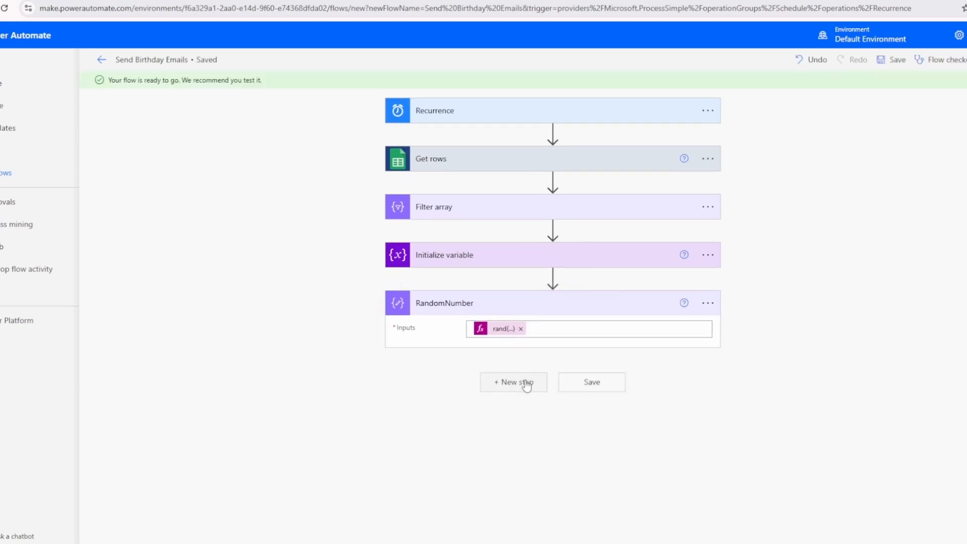
Add a second Compose data operation after the RandomNumber action
left_click(524, 384)
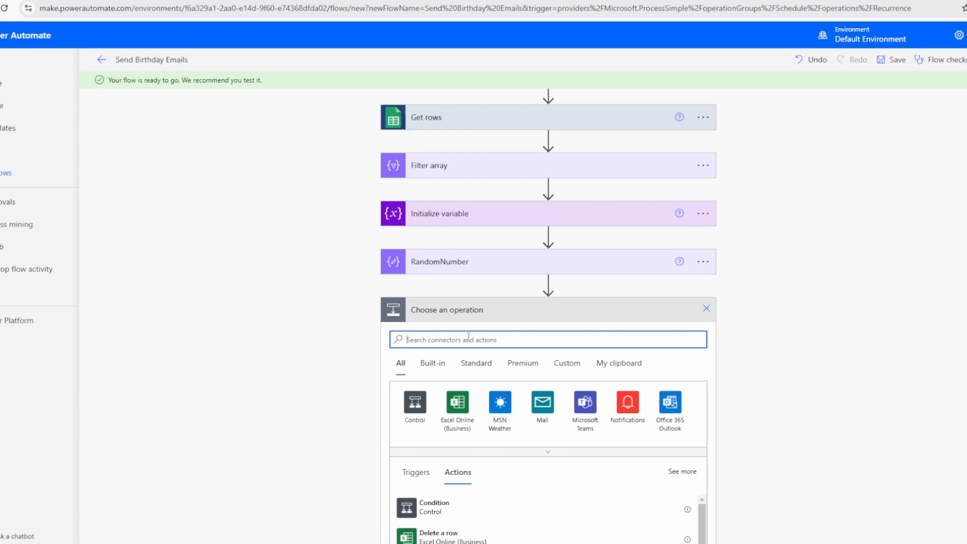
type("d")
left_click(434, 508)
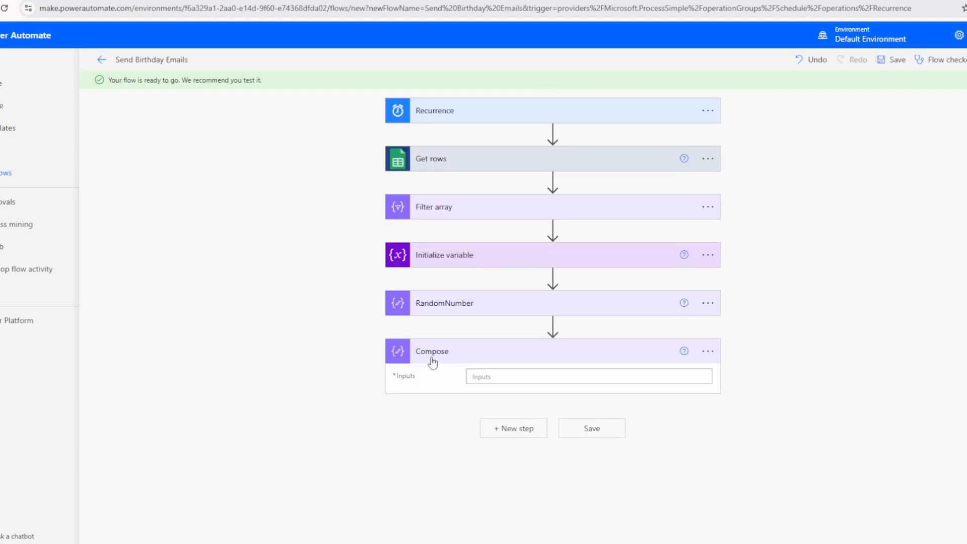
left_click(654, 375)
left_click(830, 433)
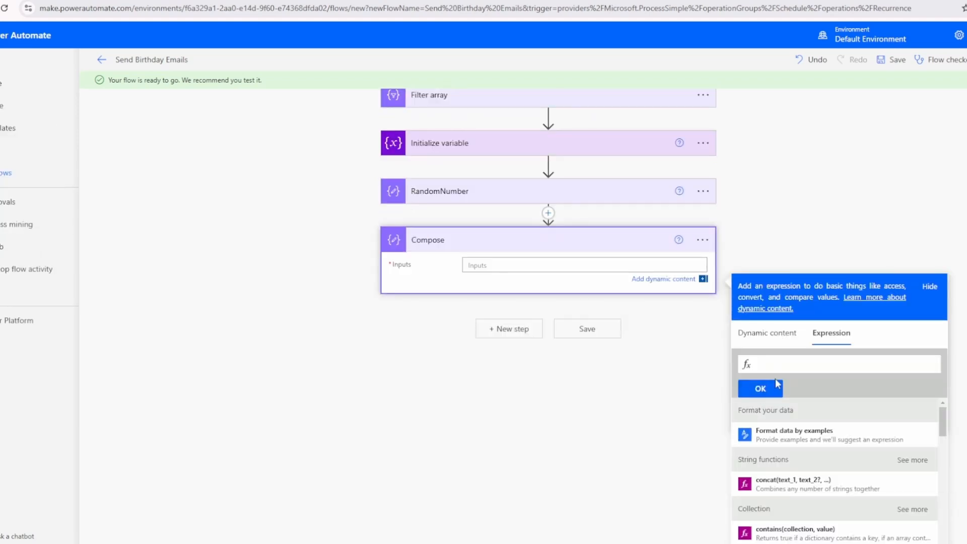
type("variables")
scroll(438, 247, "up", 1)
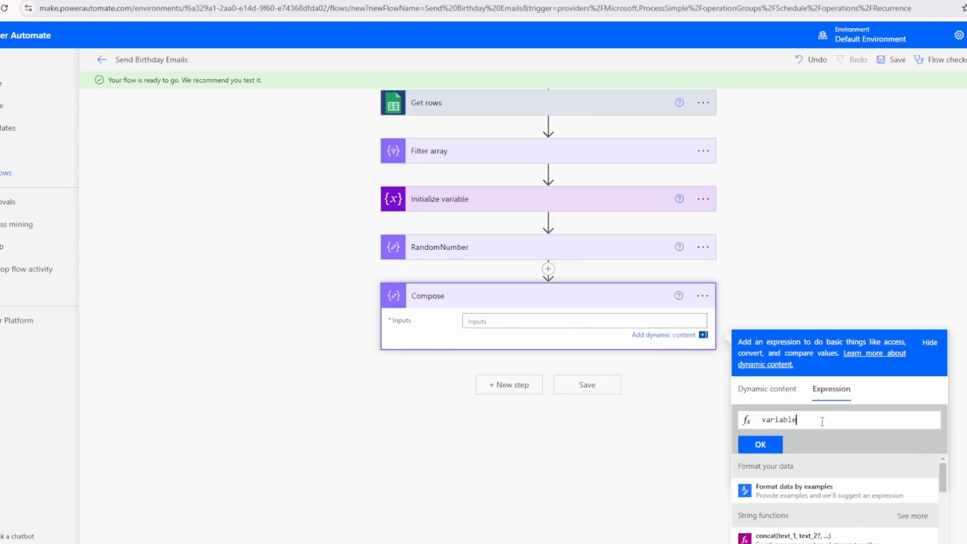
key("BackSpace")
key("BackSpace")
key("BackSpace")
key("BackSpace")
key("BackSpace")
type("variables")
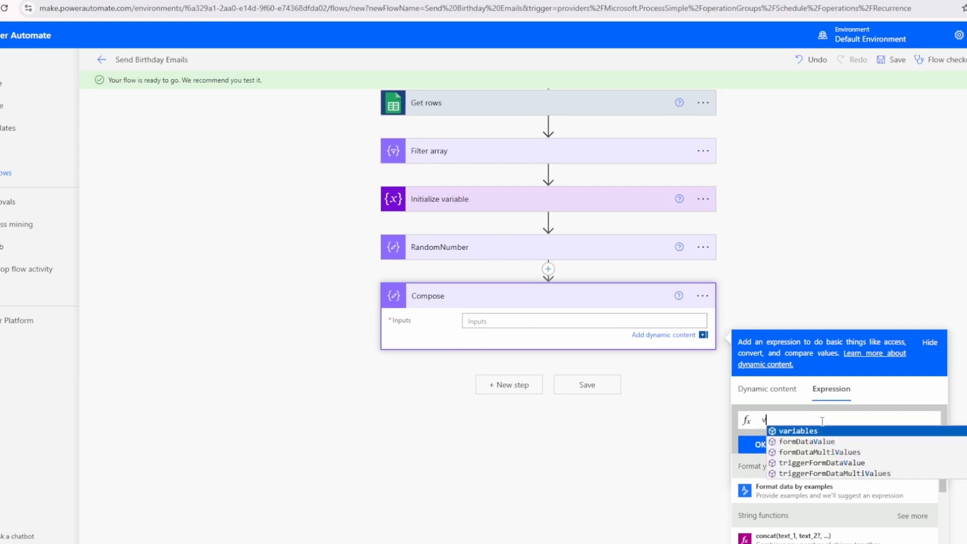
key("Tab")
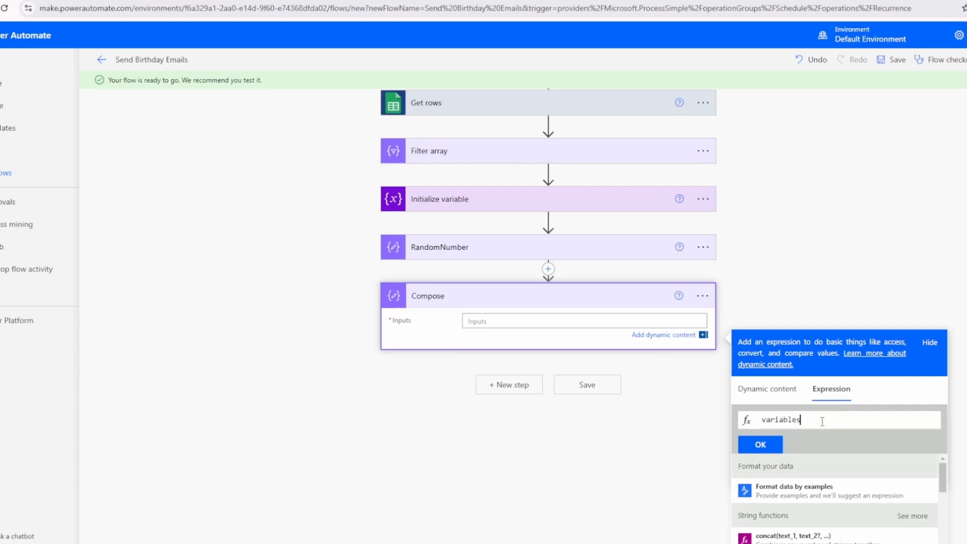
type("(")
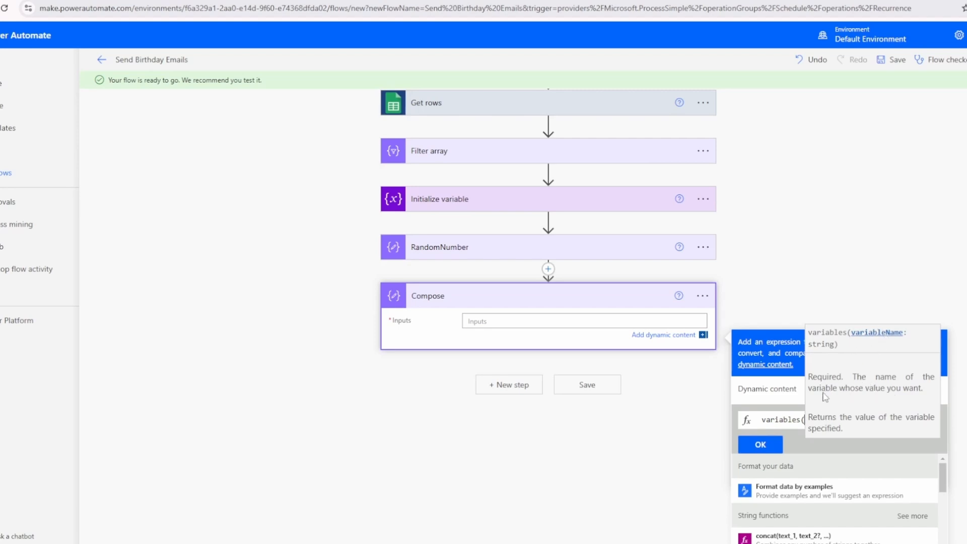
type("'FileList")
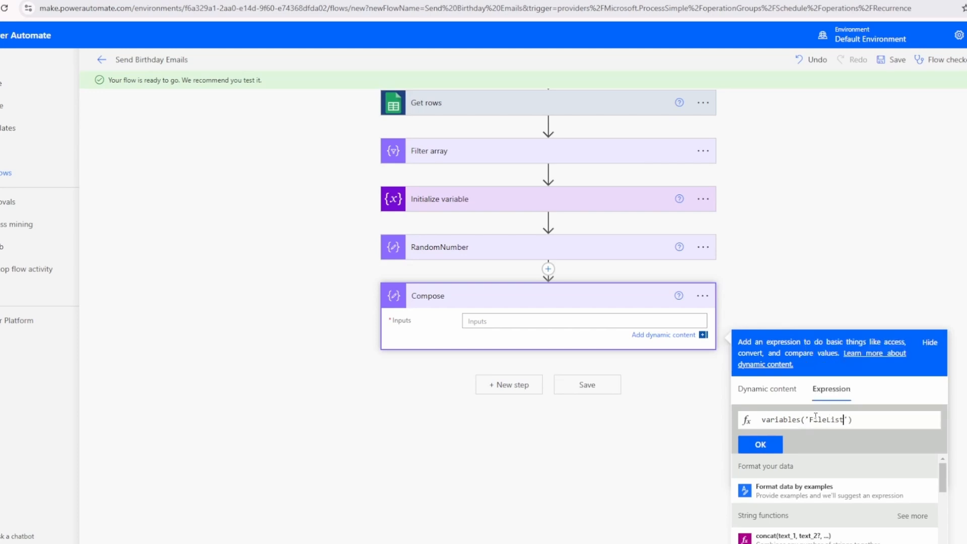
scroll(643, 181, "up", 1)
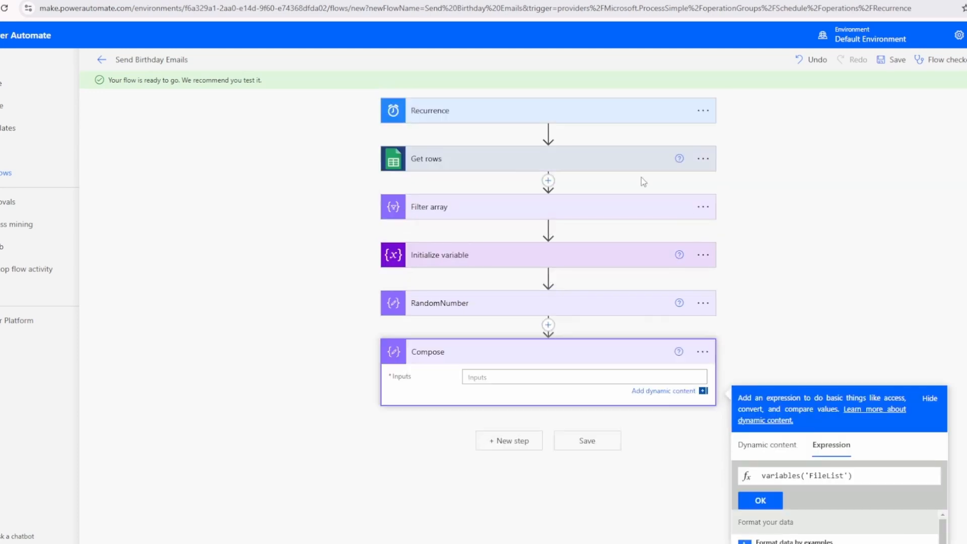
Check the array's name in Initialize variable and begin the new Compose action's input expression with variables('FileList')
left_click(476, 212)
left_click(456, 339)
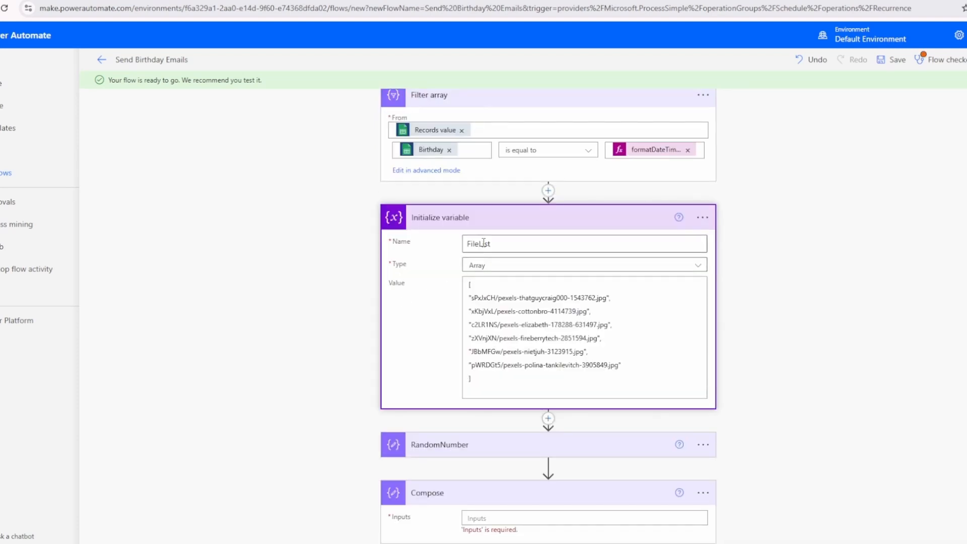
left_click(540, 470)
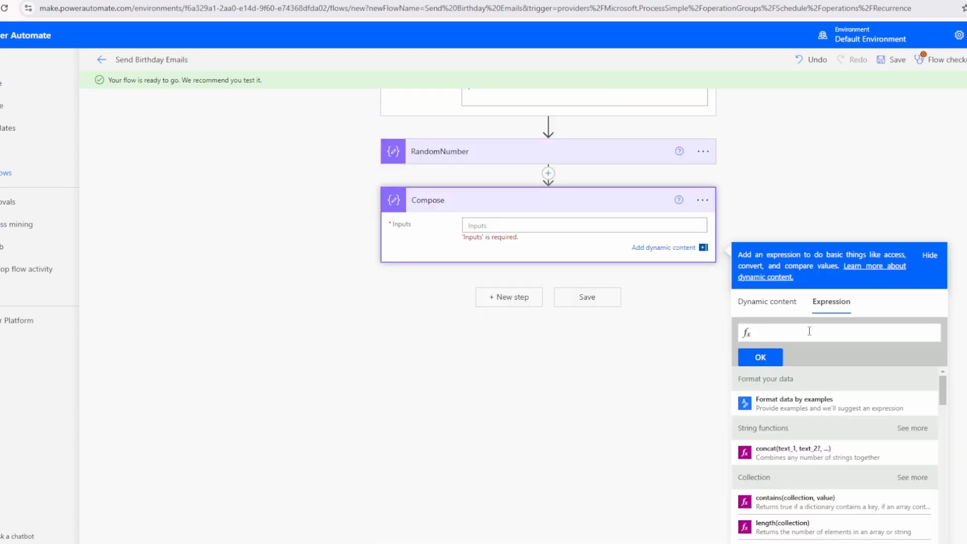
type("var")
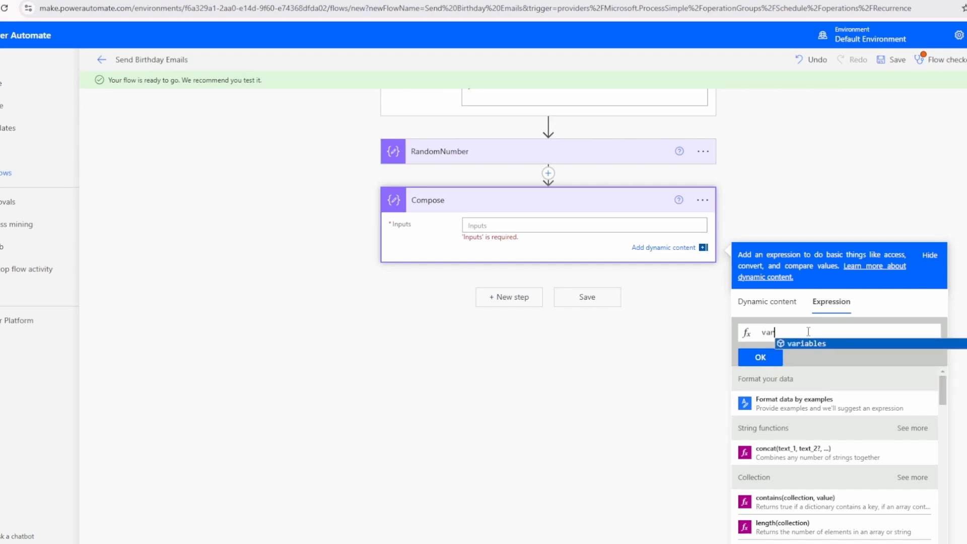
type("iables('")
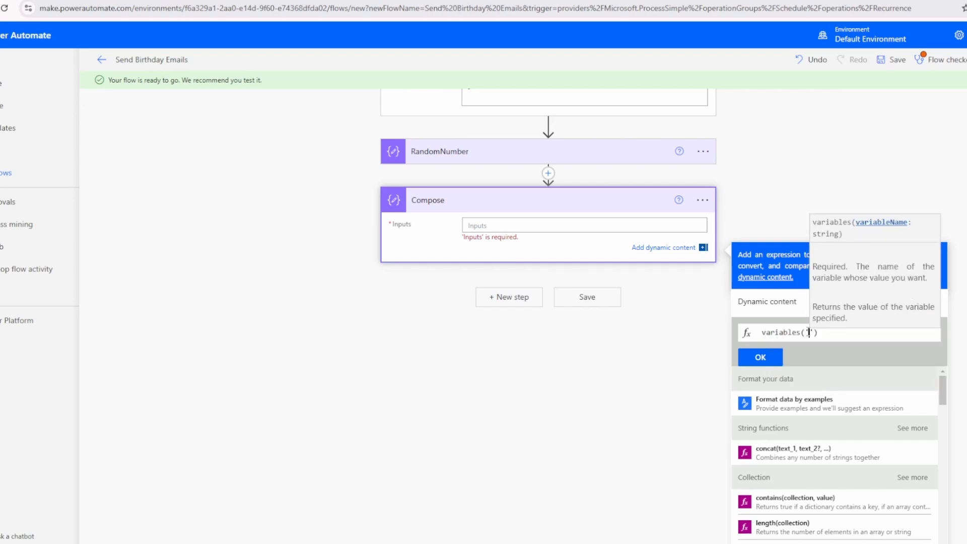
type("FileList")
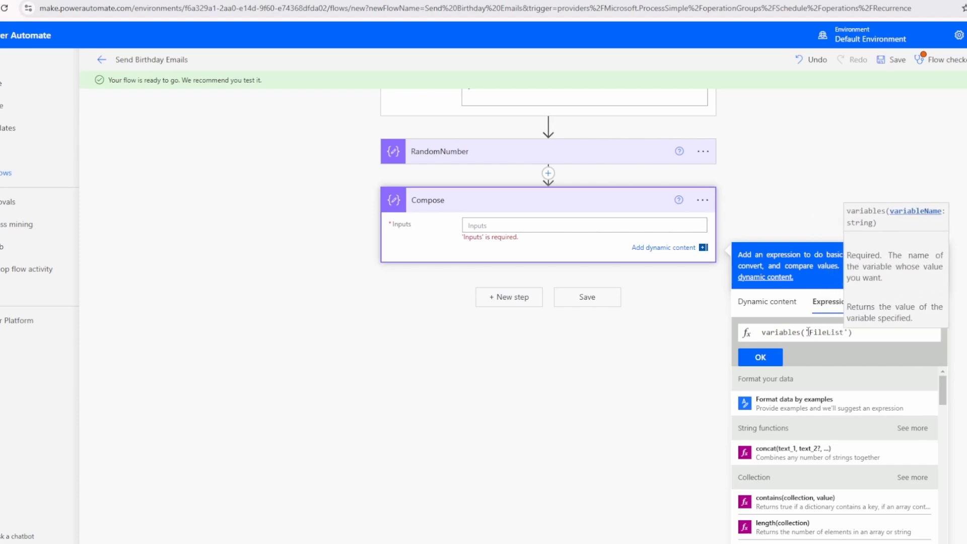
key("Right")
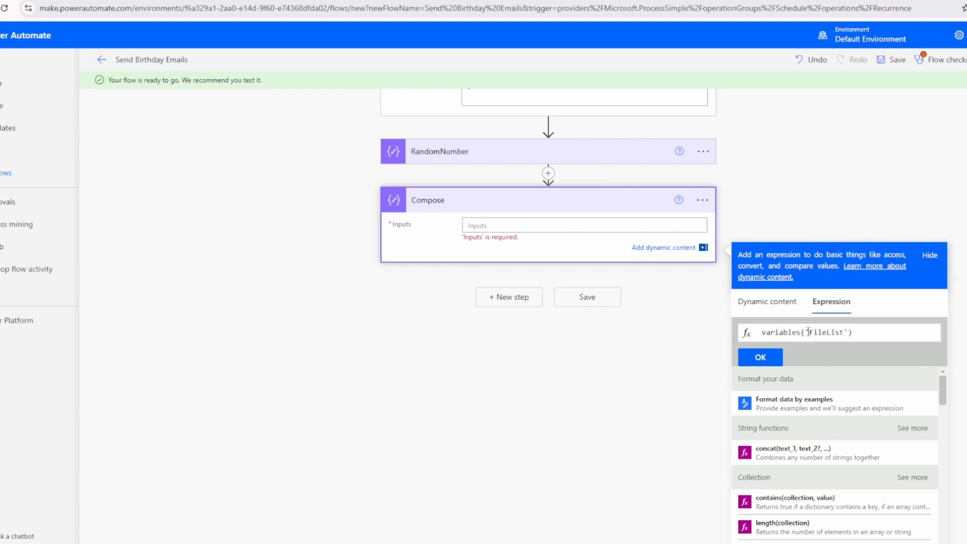
Append the index [outputs('RandomNumber')] to variables('FileList') and insert the expression as the Compose input
type("[outputs")
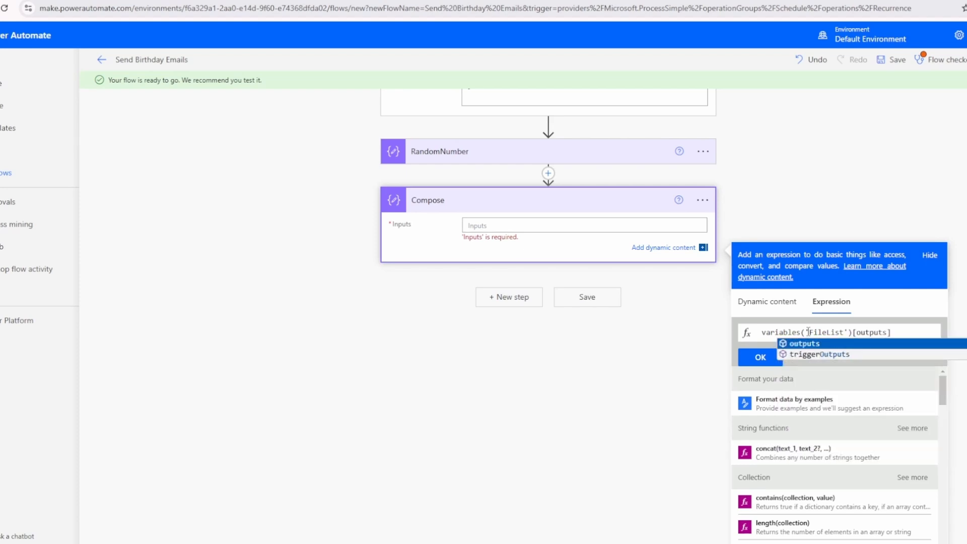
type("(")
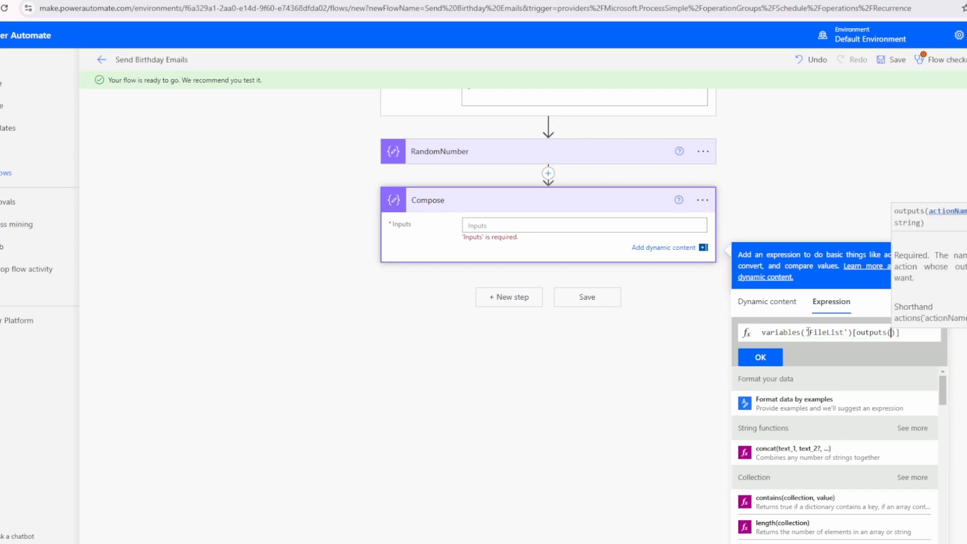
type("'")
scroll(439, 224, "up", 1)
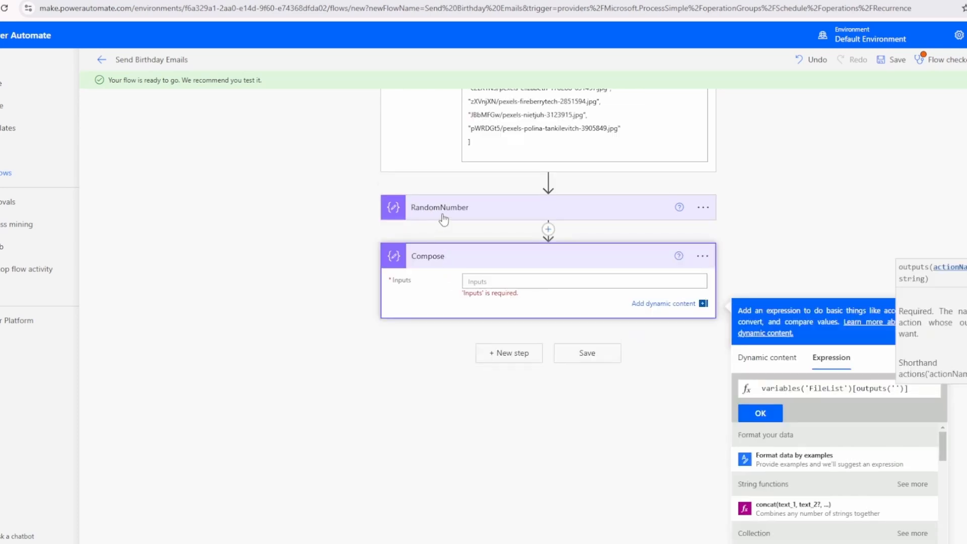
left_click(776, 362)
scroll(809, 392, "down", 1)
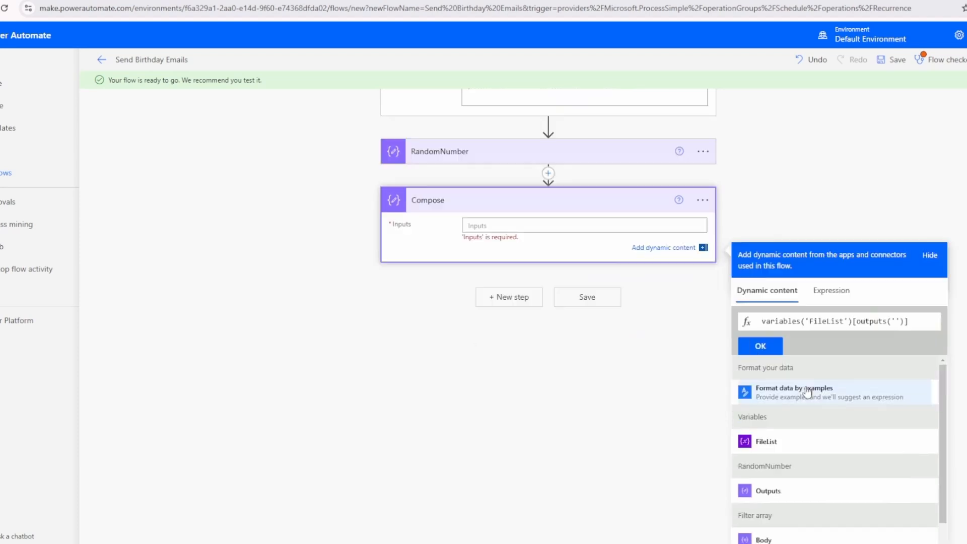
scroll(827, 388, "up", 2)
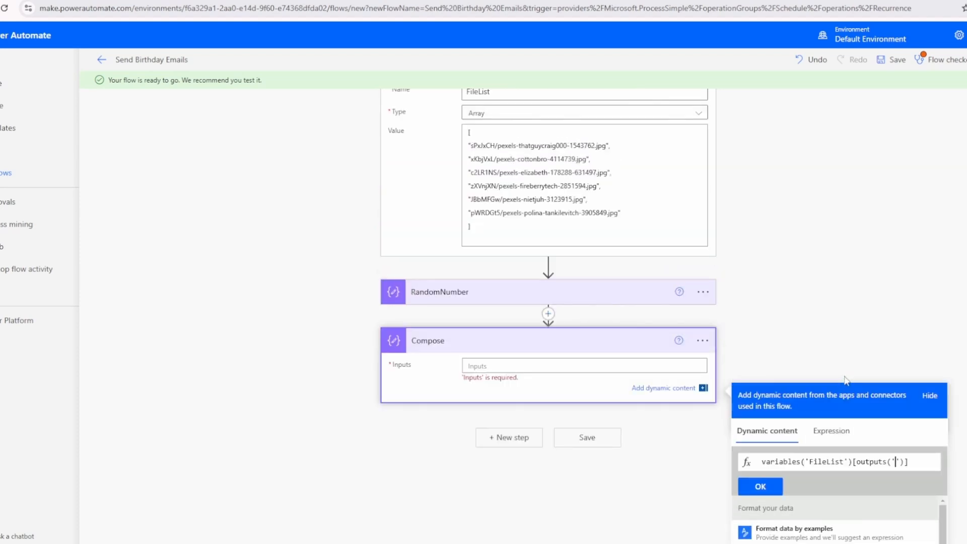
type("RandomNumber")
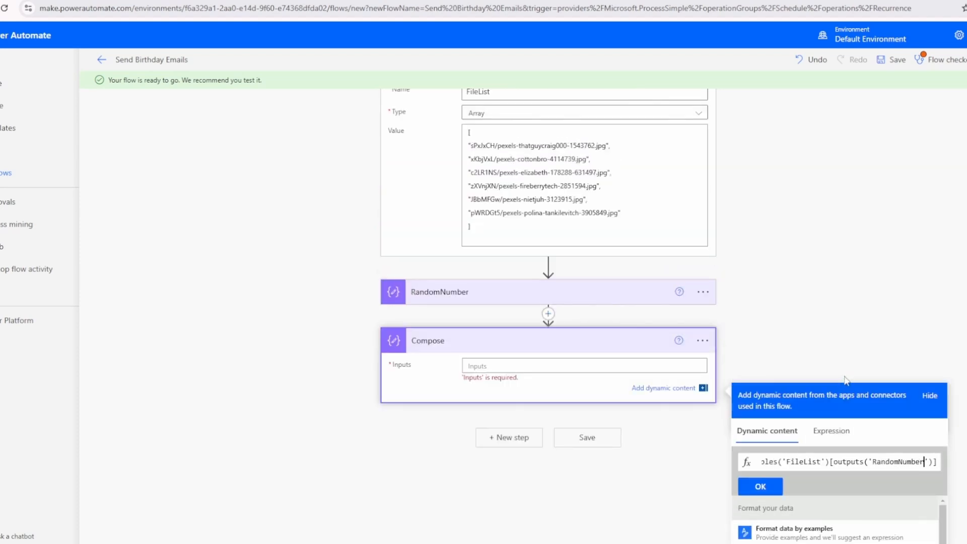
left_click(760, 487)
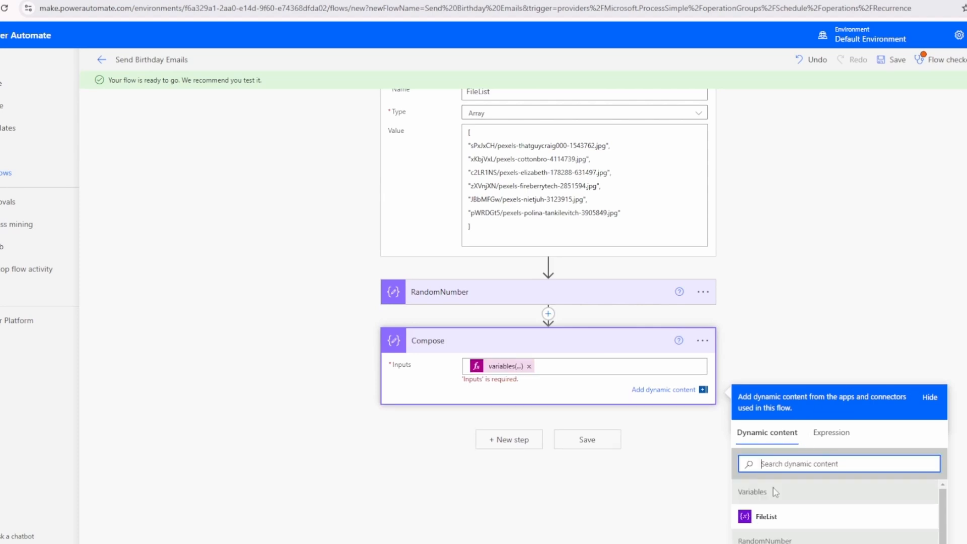
Save the flow and run a test of it
left_click(582, 431)
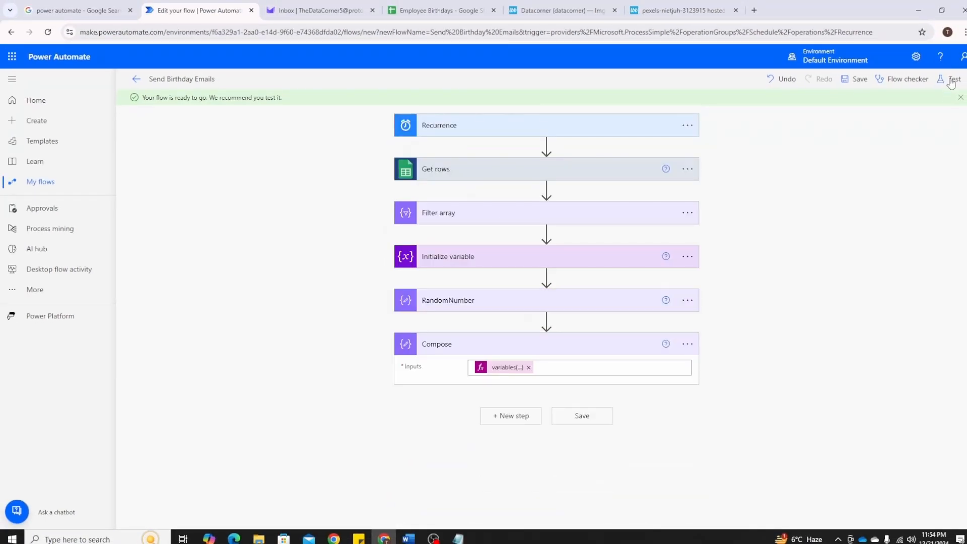
left_click(951, 81)
left_click(819, 101)
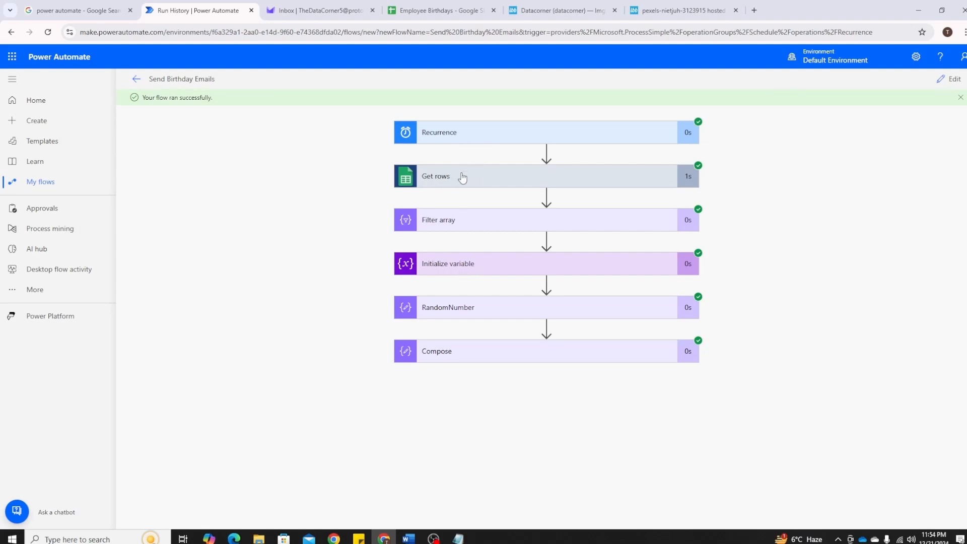
Inspect the test run's results for the Initialize variable, RandomNumber and Compose actions
left_click(470, 274)
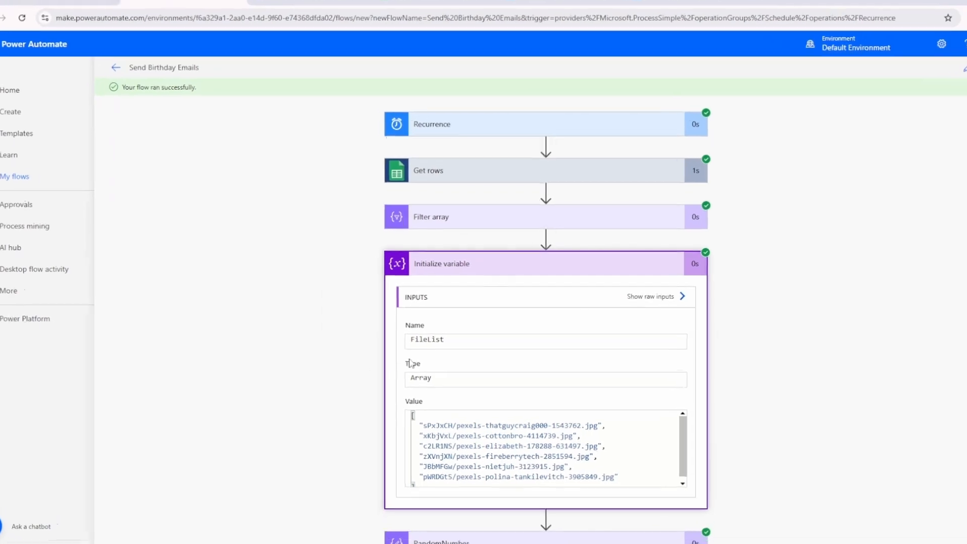
scroll(411, 364, "down", 1)
scroll(571, 394, "down", 1)
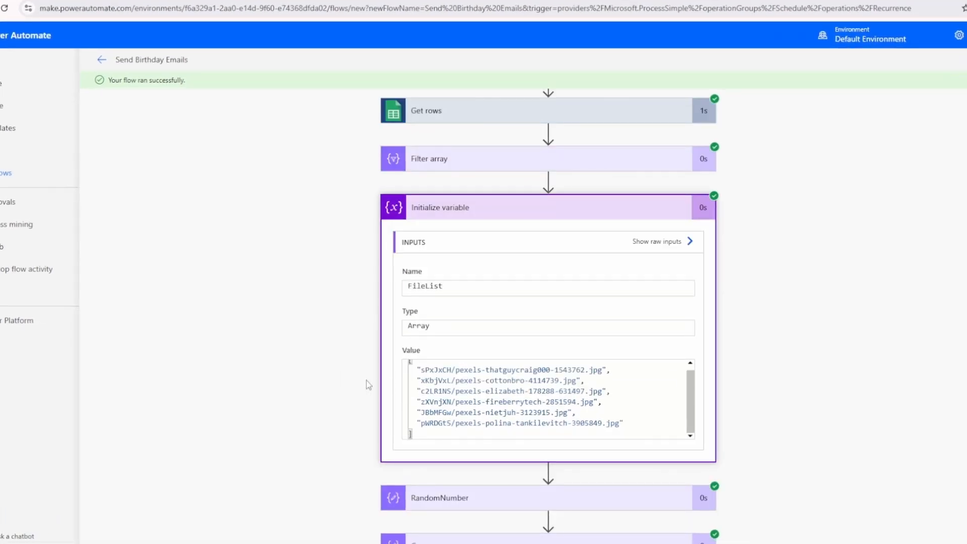
scroll(330, 355, "down", 1)
left_click(435, 456)
scroll(331, 363, "down", 3)
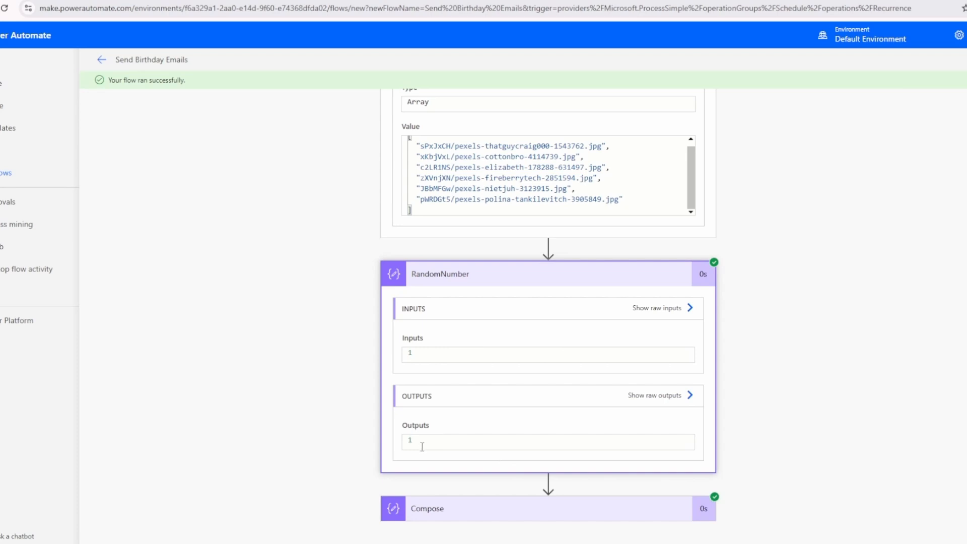
left_click(447, 509)
scroll(338, 378, "down", 3)
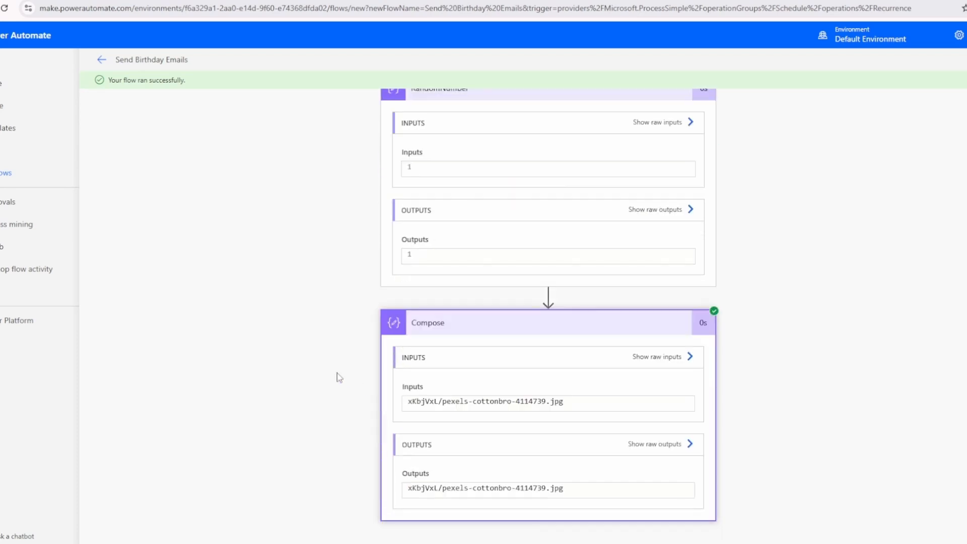
Compare the Compose output with the FileList entry at the index given by RandomNumber, counting from zero
scroll(449, 478, "up", 4)
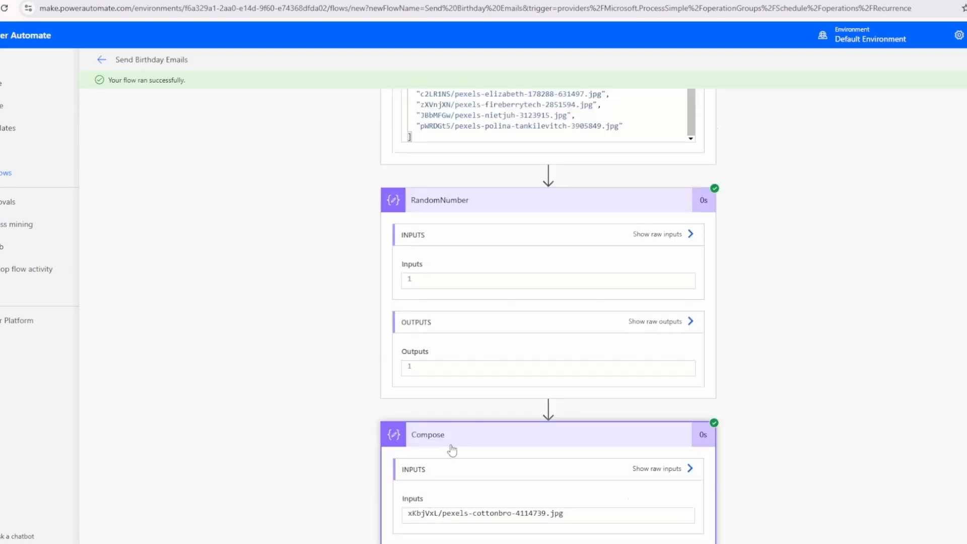
left_click_drag(426, 185, 476, 185)
scroll(443, 271, "down", 5)
scroll(447, 220, "up", 5)
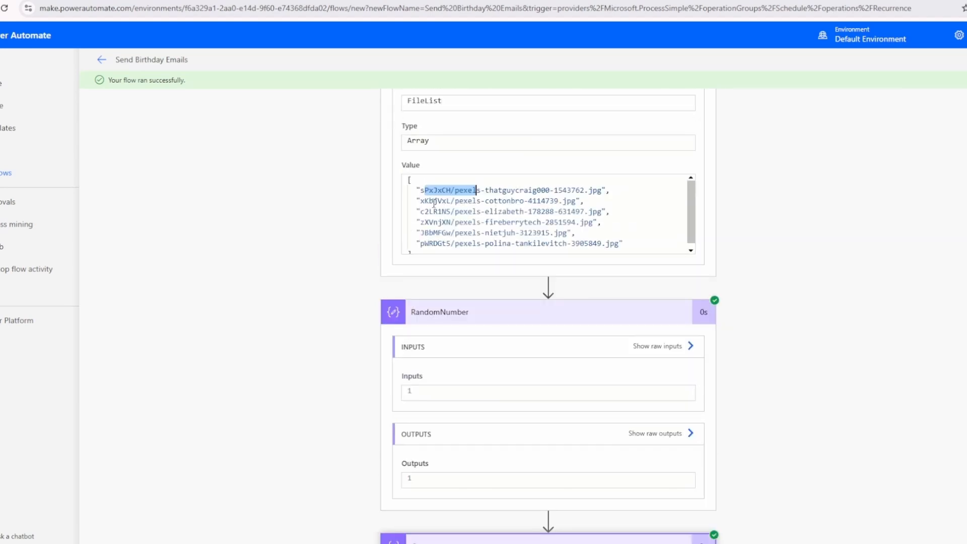
left_click_drag(426, 201, 482, 201)
left_click(445, 201)
scroll(488, 295, "down", 5)
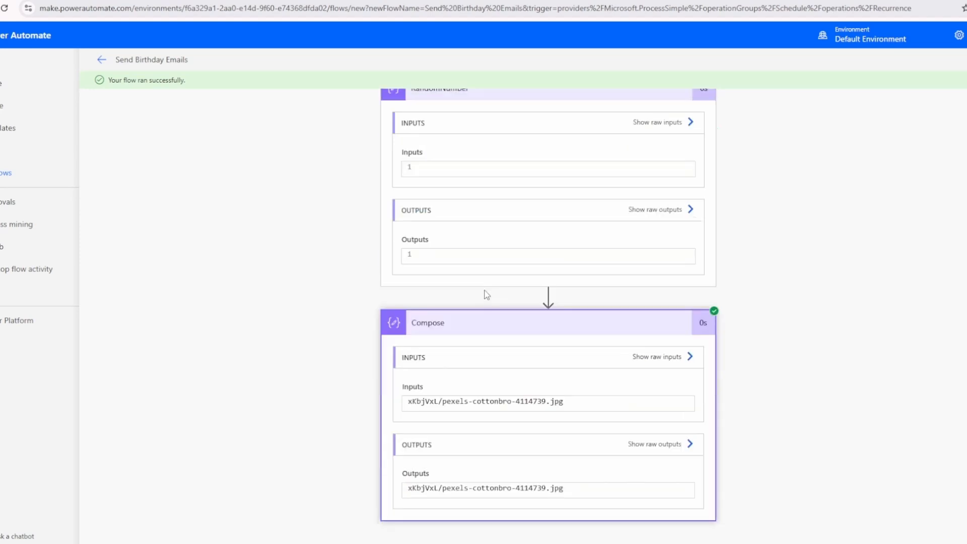
scroll(492, 399, "up", 5)
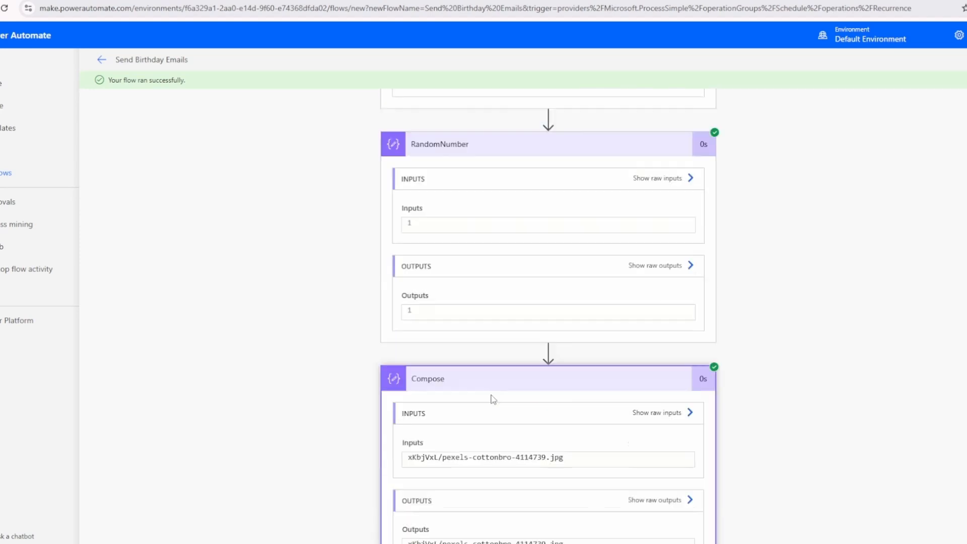
left_click_drag(490, 258, 547, 258)
scroll(563, 353, "down", 5)
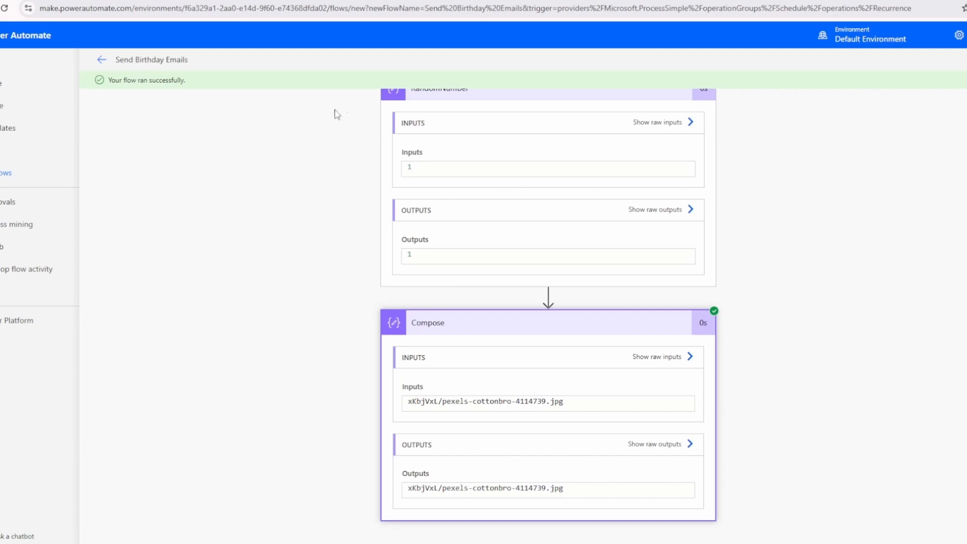
Return the flow to edit mode and collapse the Compose action
scroll(343, 116, "up", 2)
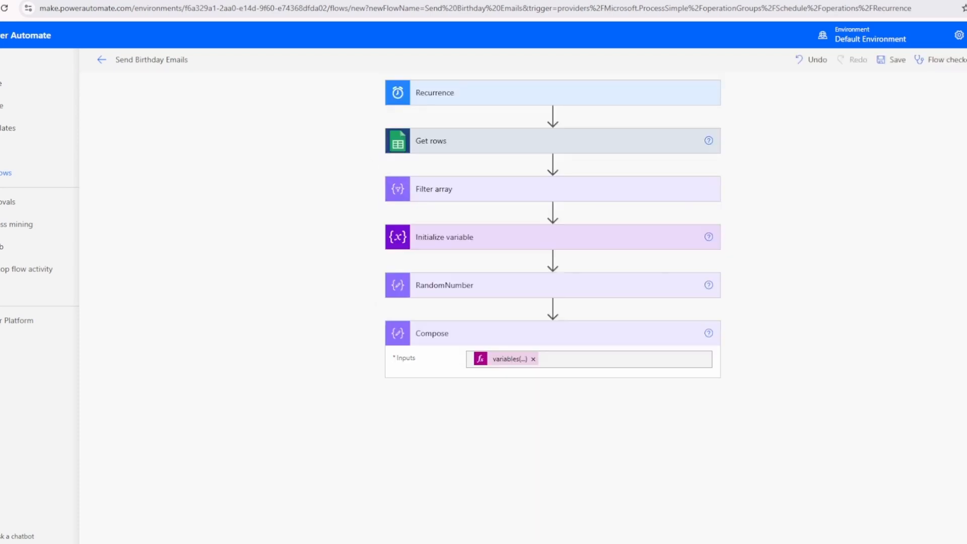
left_click(518, 334)
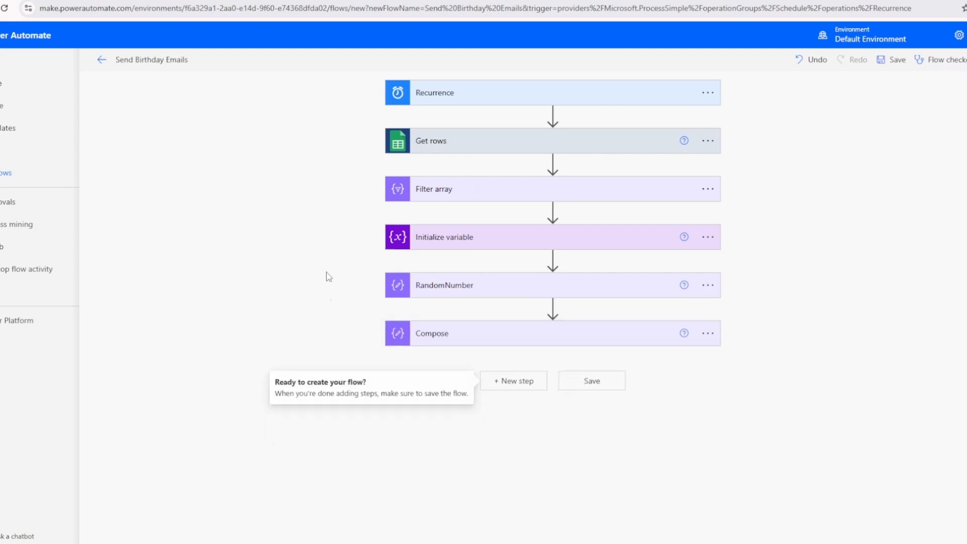
Expand the Filter array action to review its condition, and start a new step after Compose
left_click(436, 191)
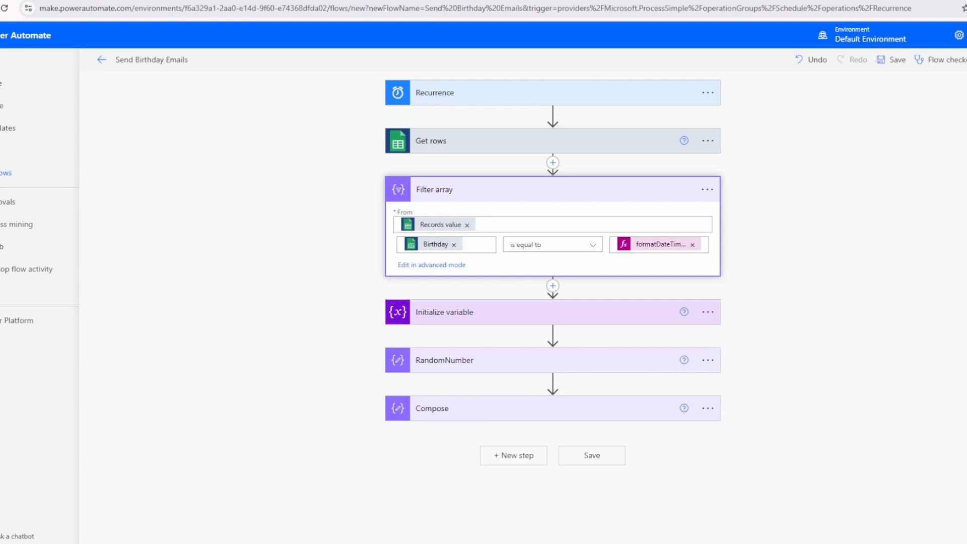
left_click(512, 456)
left_click(423, 194)
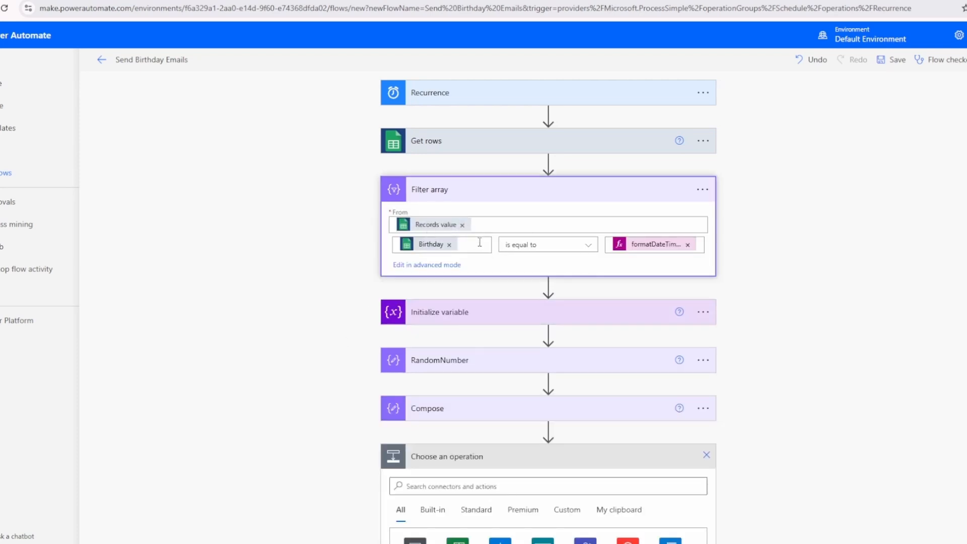
Highlight two neighbouring employee rows in the Employee Birthdays sheet as an example of several matches, and return to the flow
left_click(466, 1)
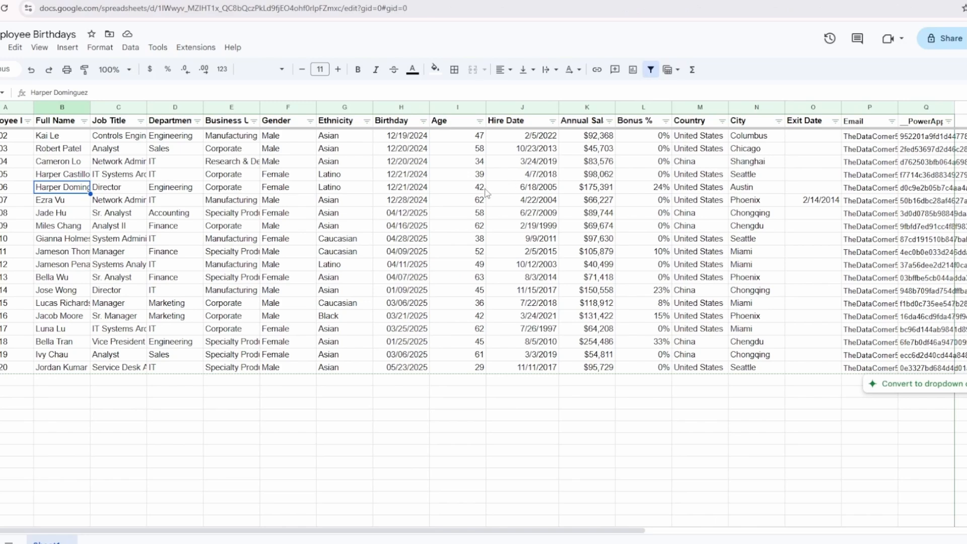
left_click(1, 187)
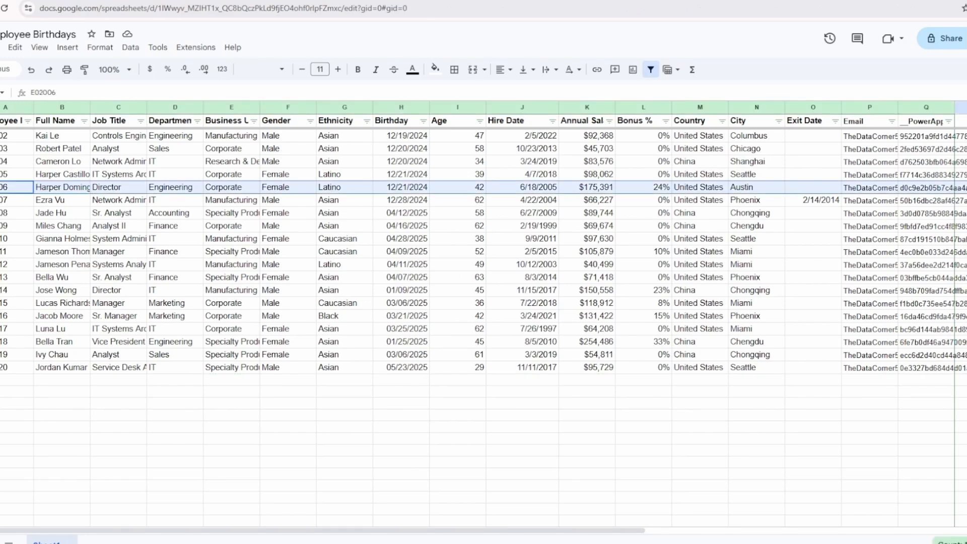
key("shift+Down")
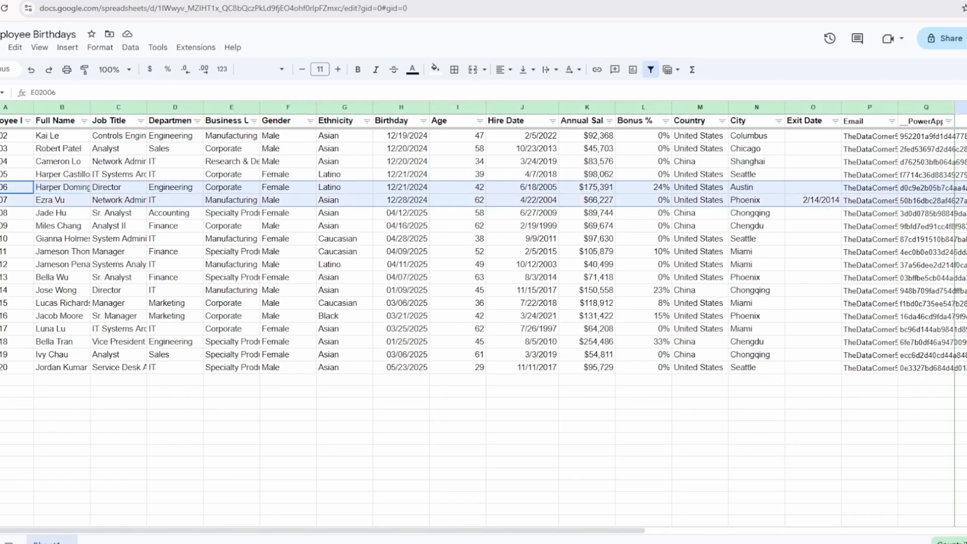
left_click(348, 1)
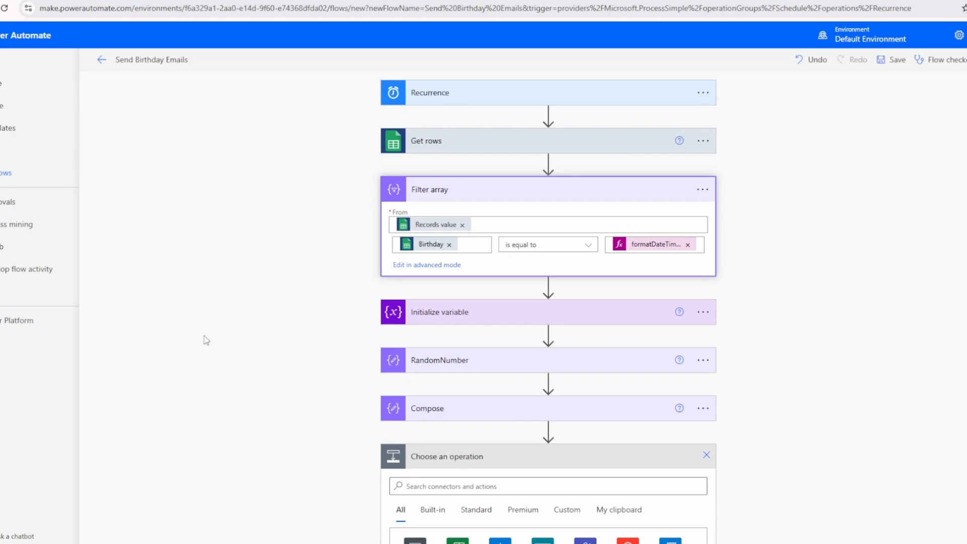
Search the operations for "apply" and add the Apply to each control after Compose
scroll(204, 335, "down", 5)
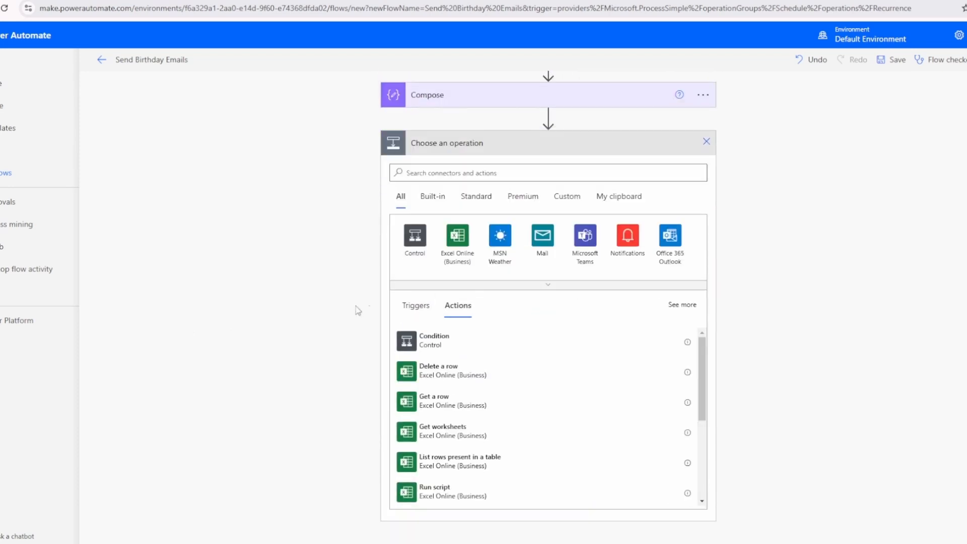
left_click(450, 174)
type("apply")
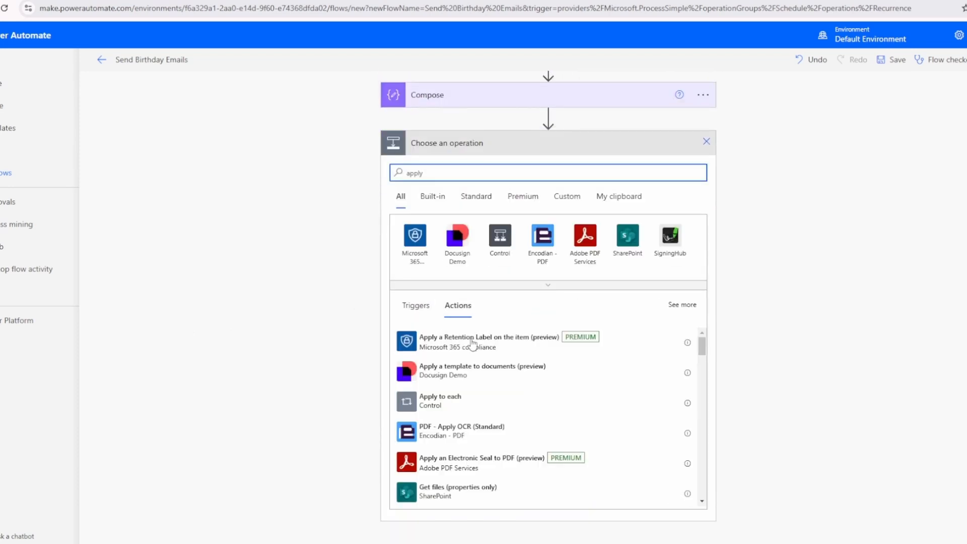
left_click(444, 402)
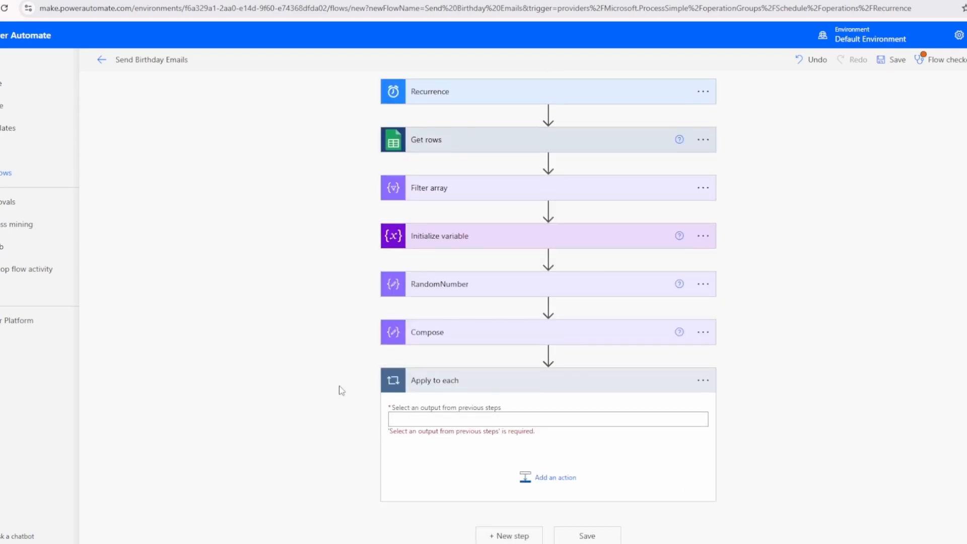
Set the Apply to each loop's input to the Body output of Filter array
left_click(426, 419)
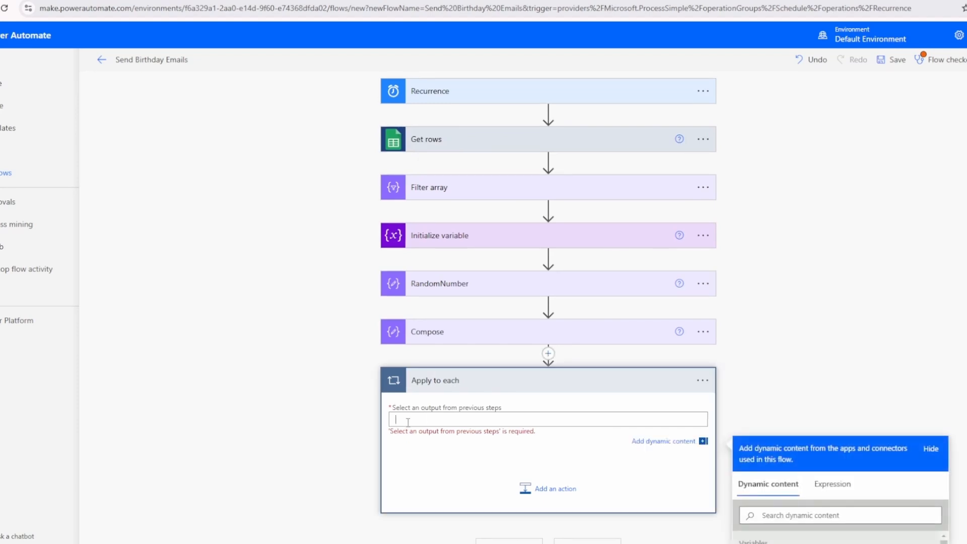
scroll(578, 375, "down", 4)
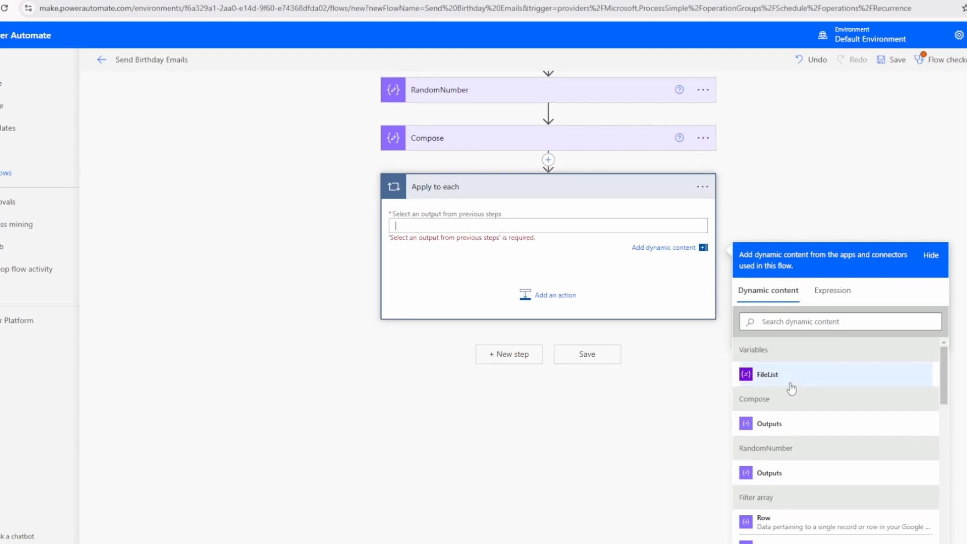
scroll(527, 330, "up", 4)
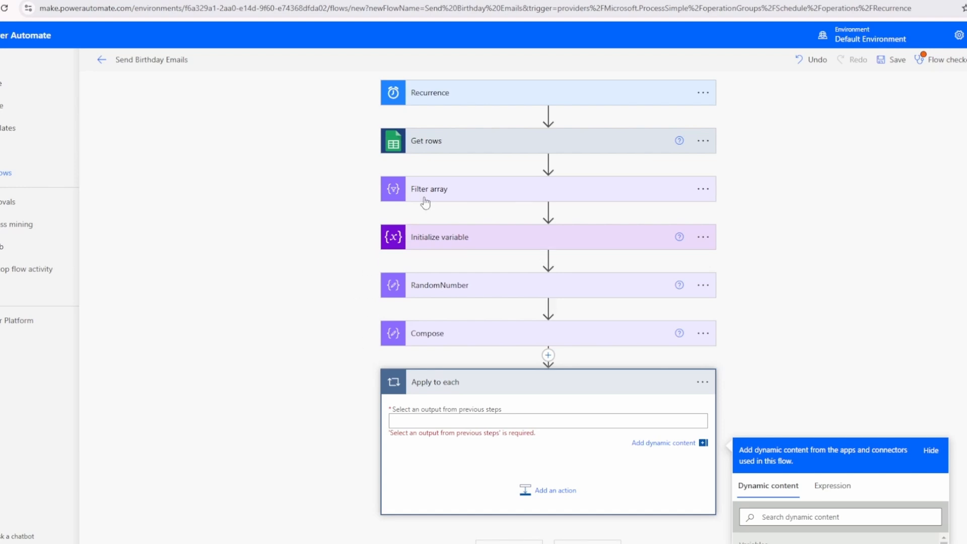
scroll(548, 259, "down", 4)
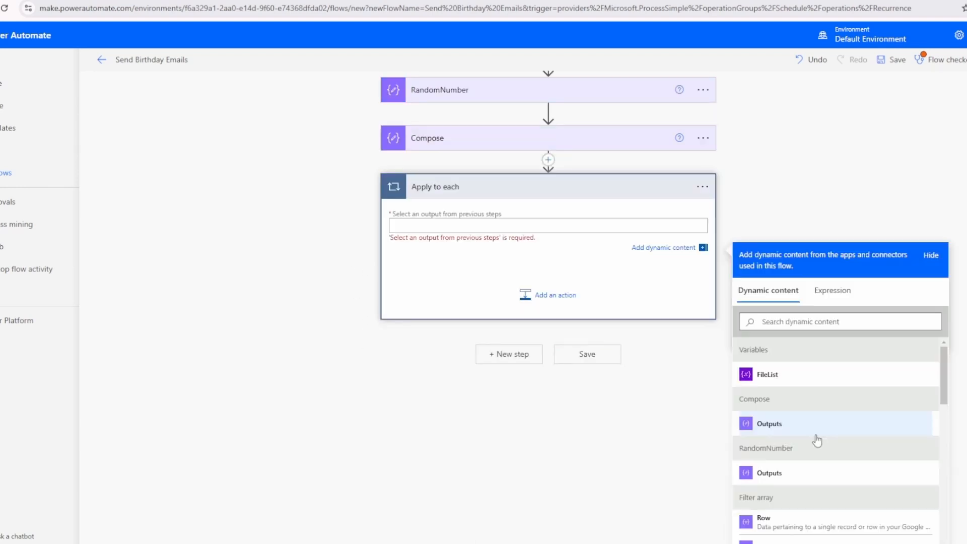
scroll(805, 423, "down", 1)
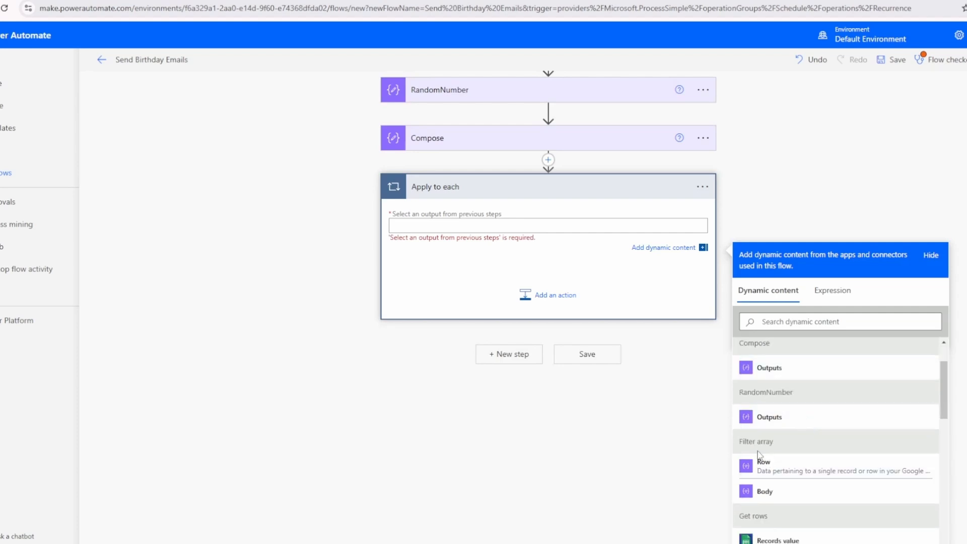
left_click(771, 489)
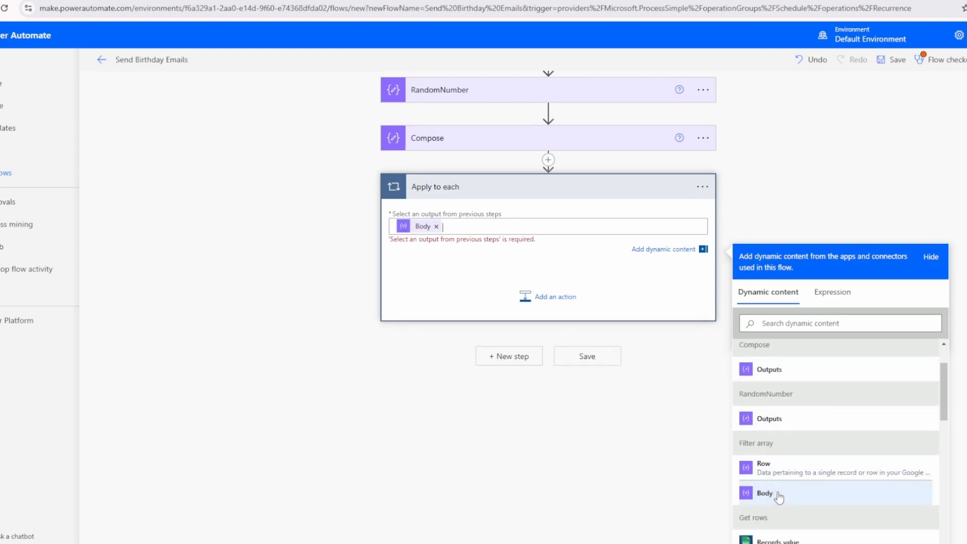
Add the Outlook.com Send an email (V2) action inside the Apply to each loop, searching for "send email"
left_click(550, 303)
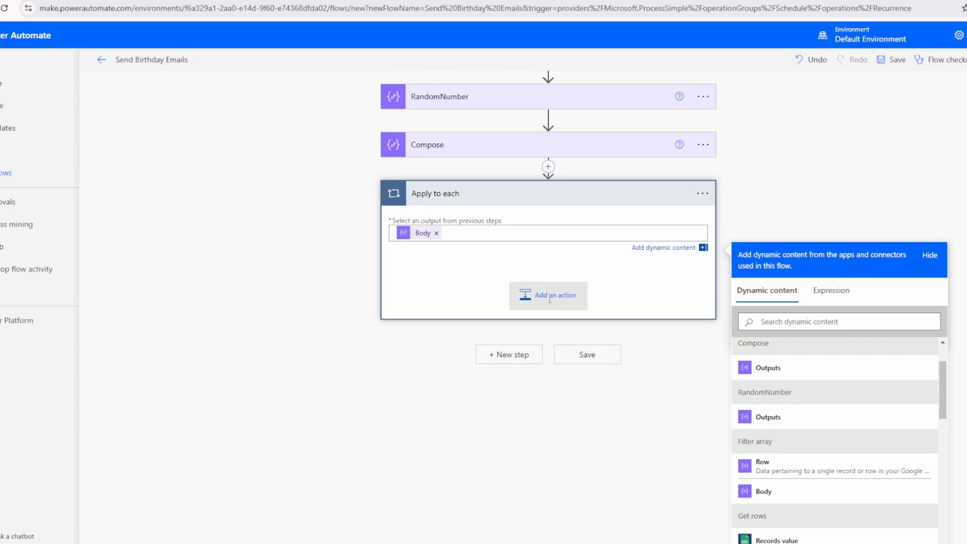
type("email")
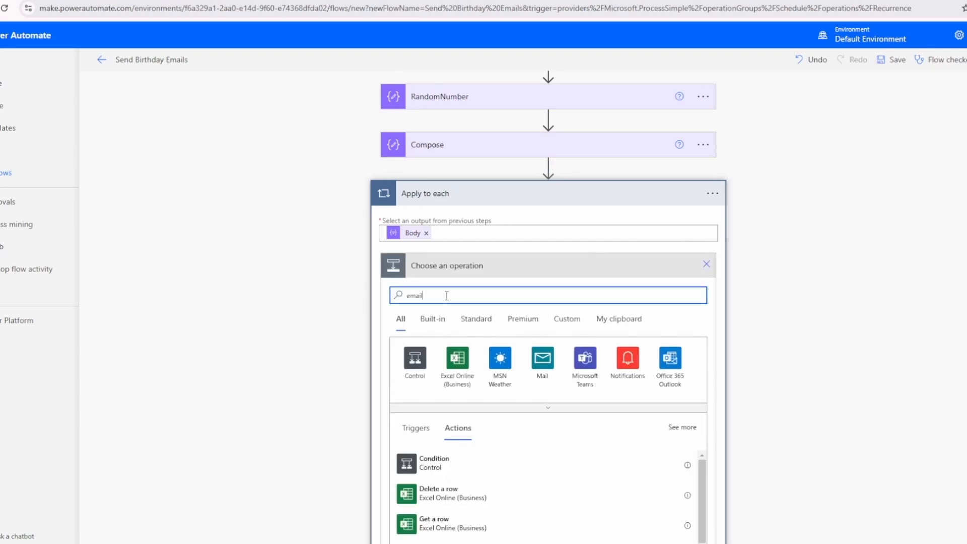
left_click_drag(424, 137, 377, 150)
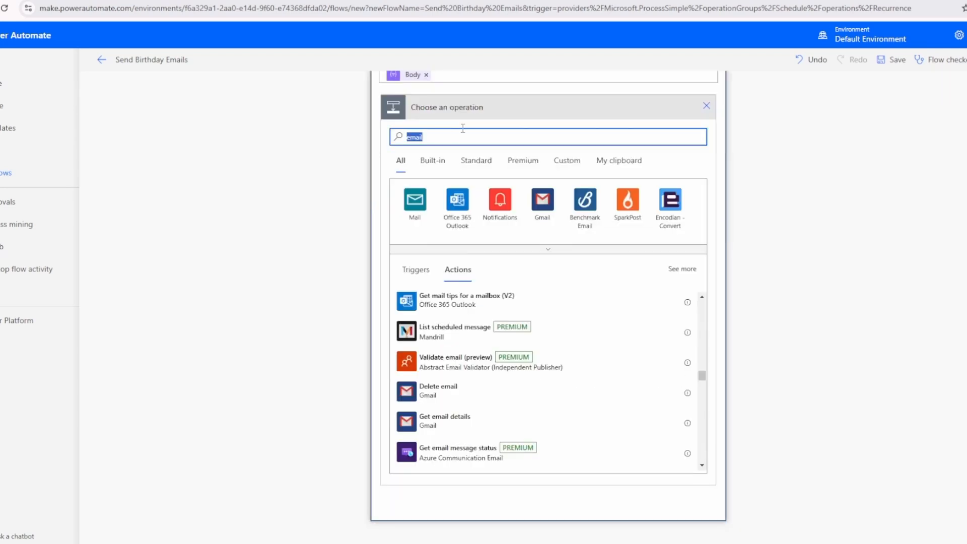
type("send email")
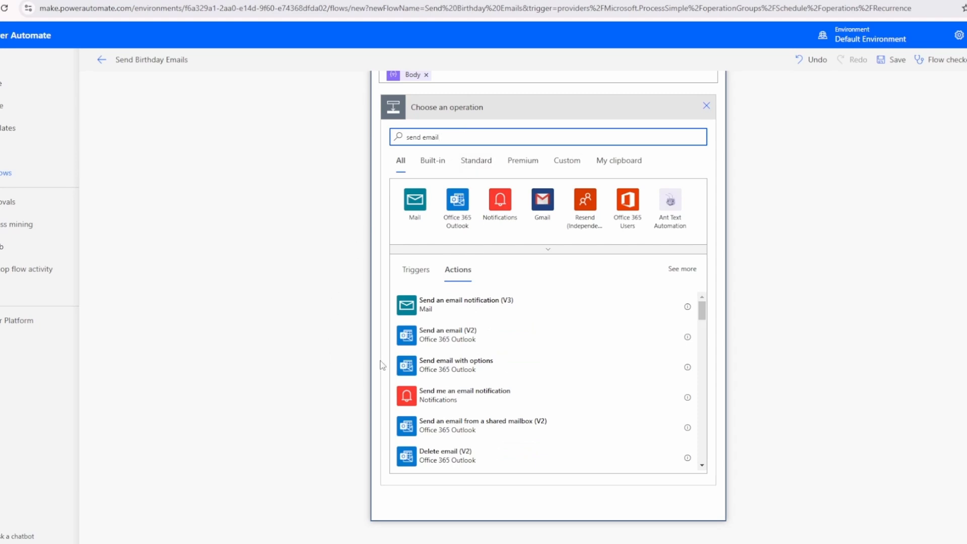
scroll(479, 349, "down", 5)
scroll(478, 349, "down", 5)
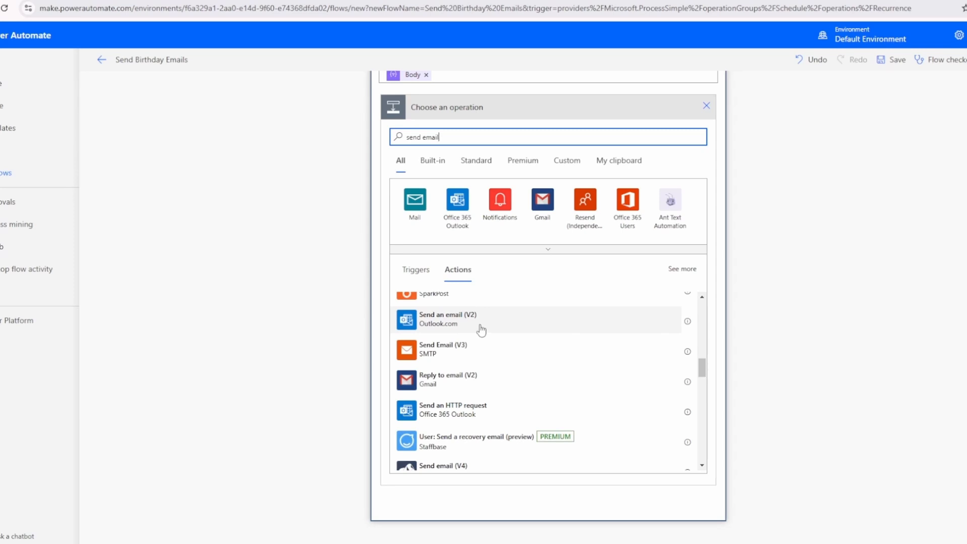
left_click(480, 328)
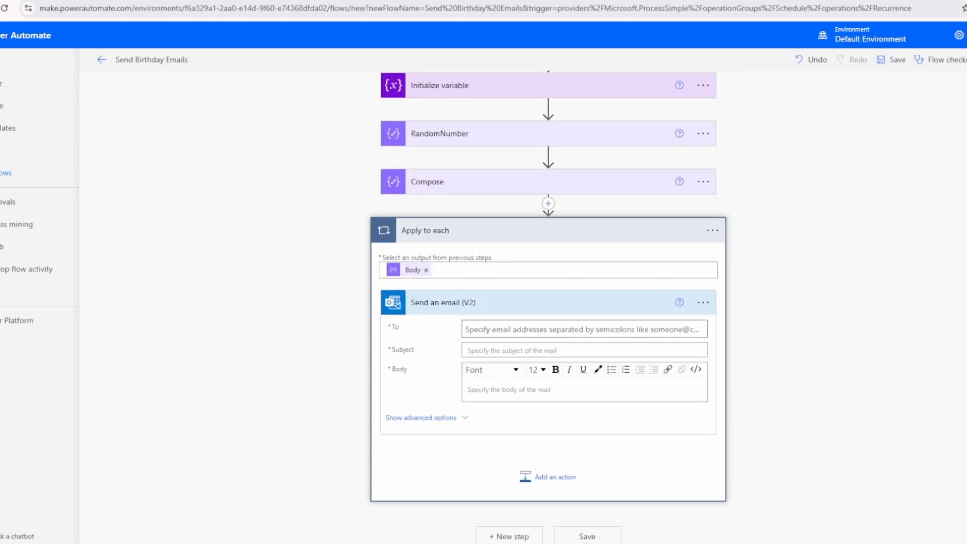
Enter the expression items('Apply_to_each')?[''] for the email's To field, leaving the column name empty
left_click(516, 330)
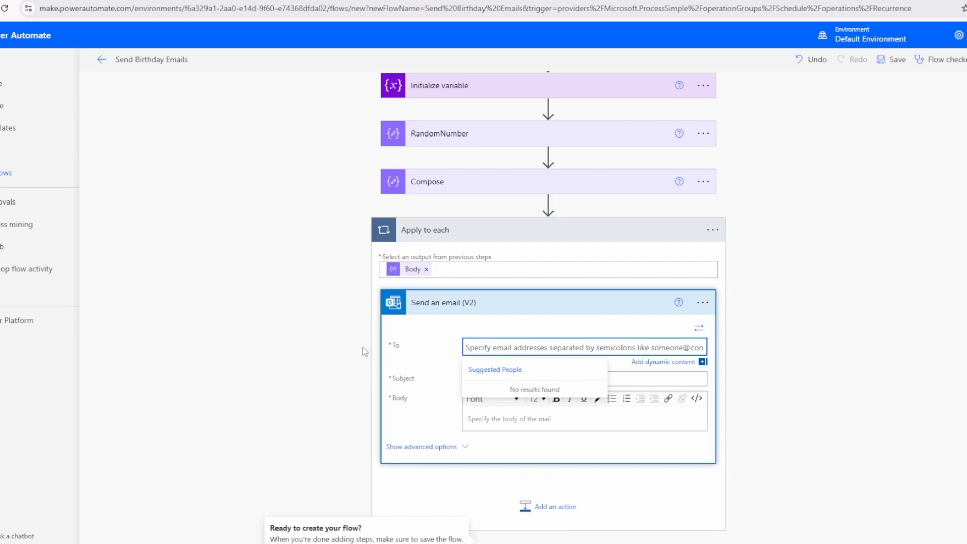
scroll(493, 283, "up", 2)
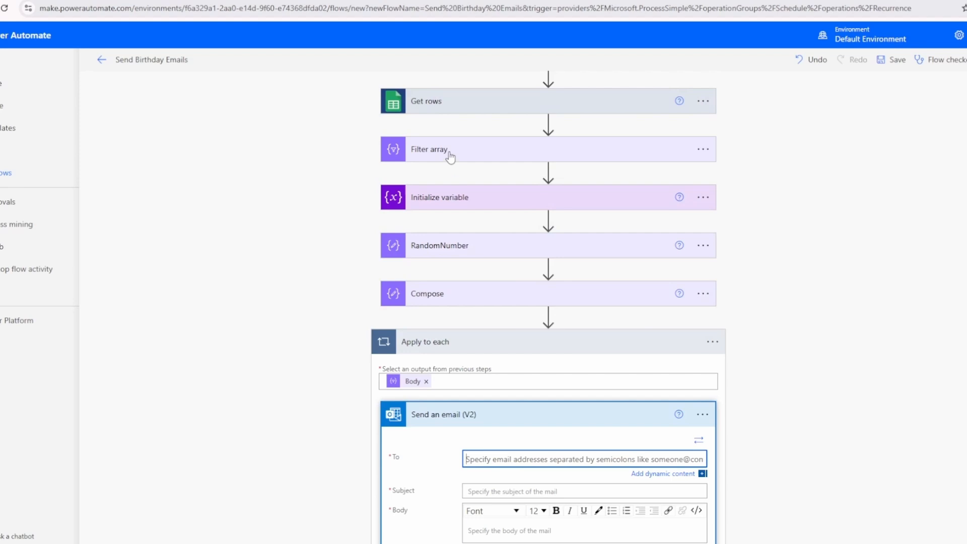
scroll(346, 402, "down", 3)
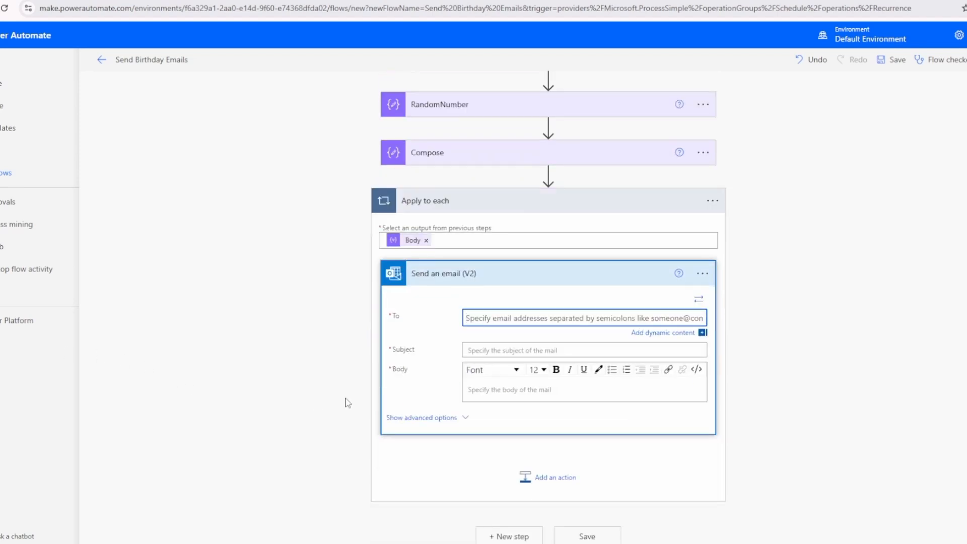
left_click(550, 318)
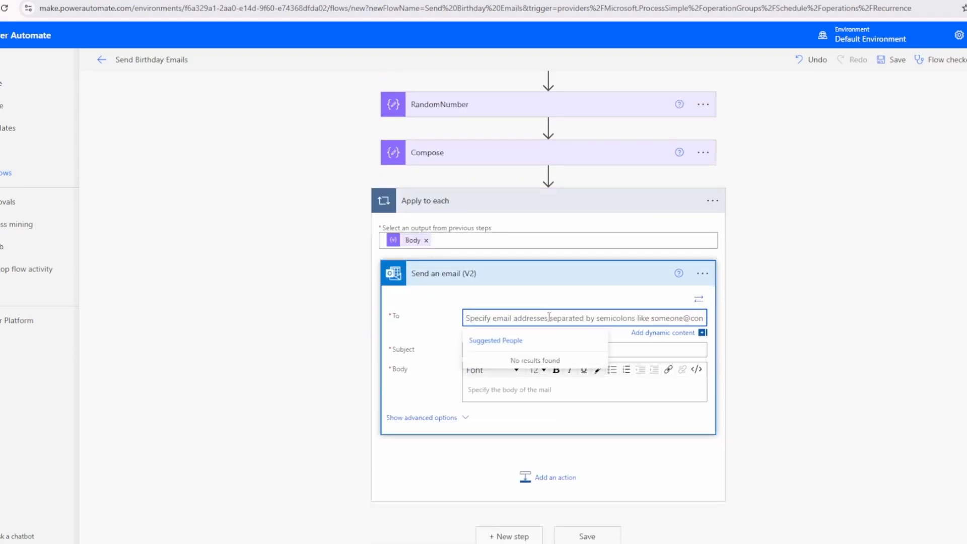
left_click(665, 332)
left_click(826, 384)
scroll(804, 394, "down", 1)
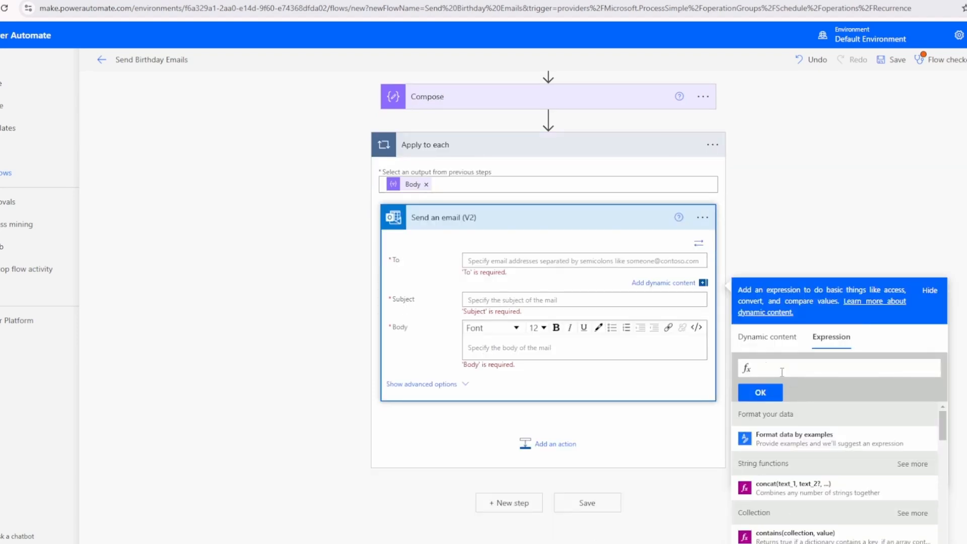
type("items(")
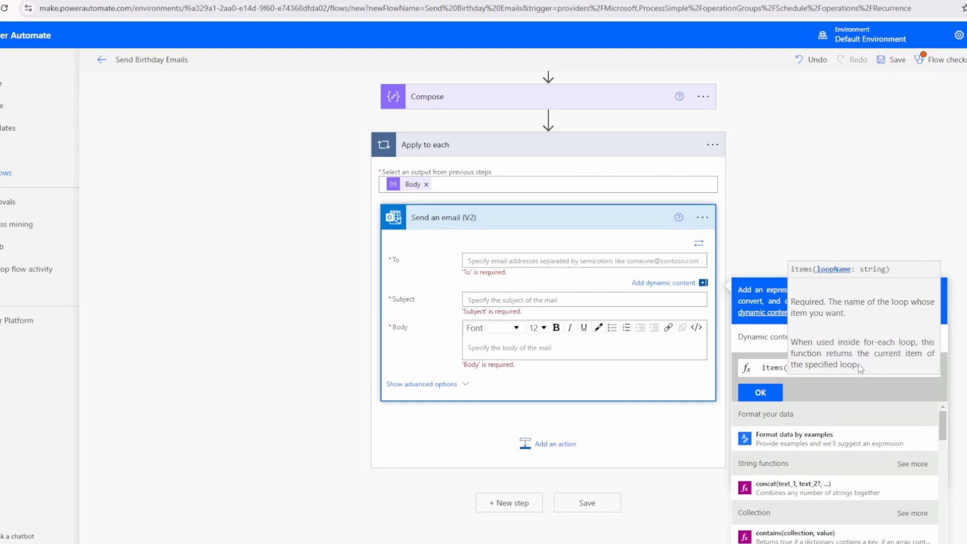
left_click(783, 372)
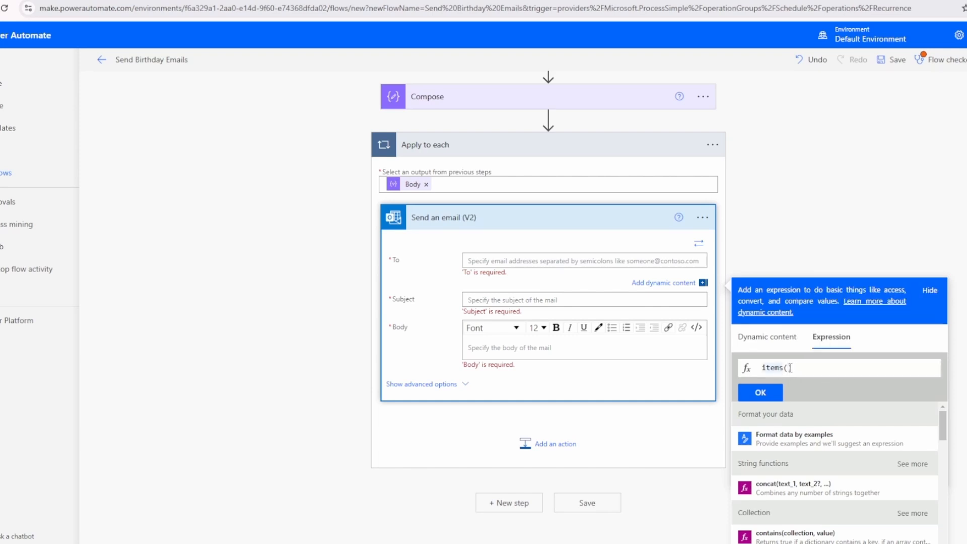
left_click(790, 369)
type("'Apply_to_each")
type("'")
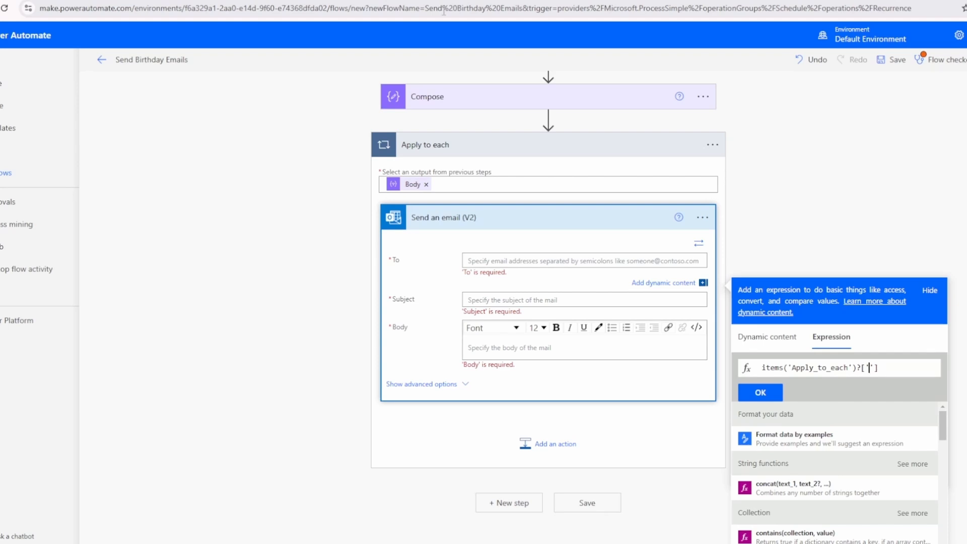
Check the email column's header in the sheet, complete the expression as items('Apply_to_each')?['Email'], and insert it into To
scroll(450, 79, "up", 1)
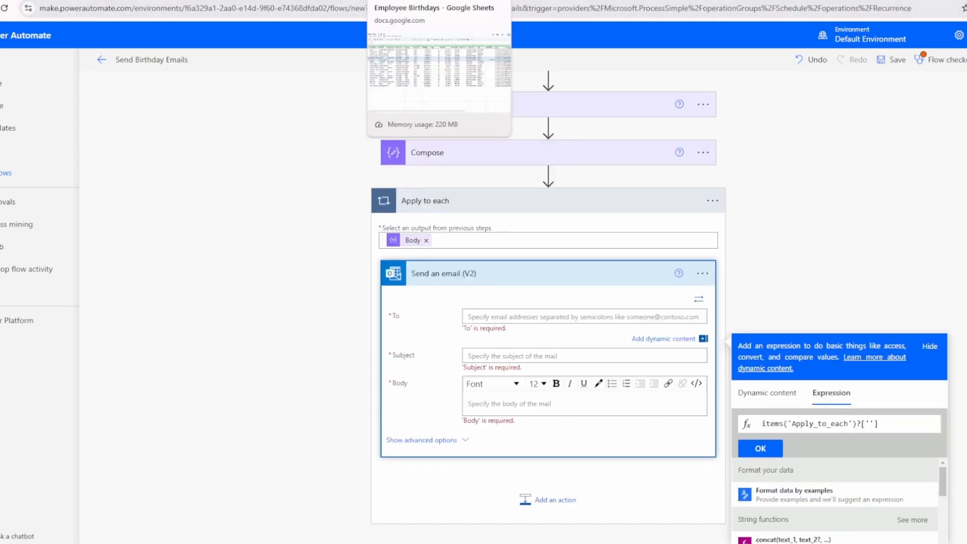
left_click(430, 1)
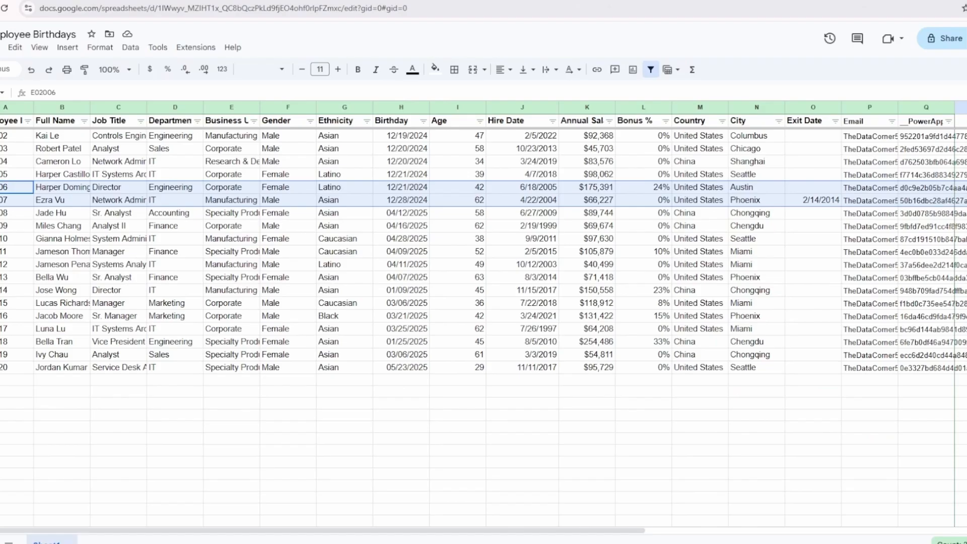
left_click(863, 122)
left_click(302, 1)
left_click(872, 424)
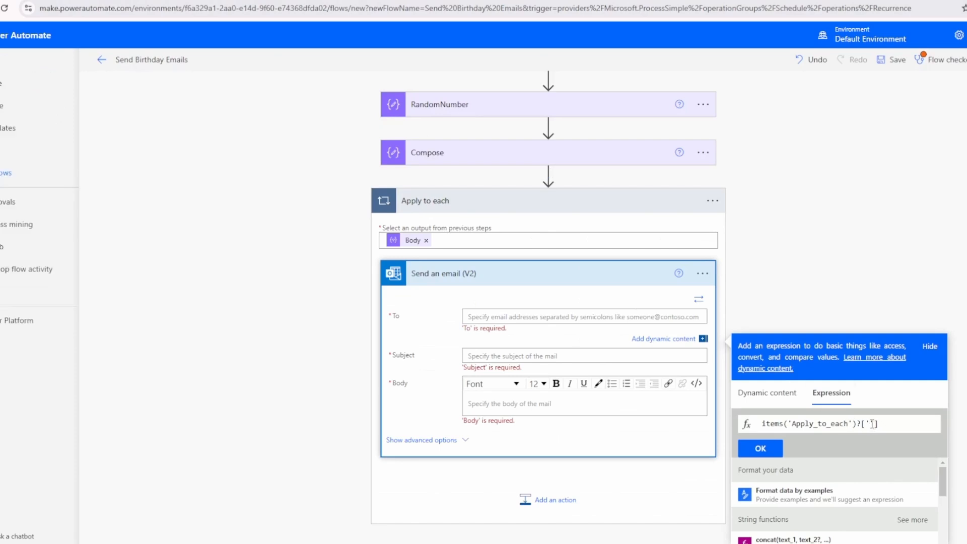
type("Email")
left_click(759, 449)
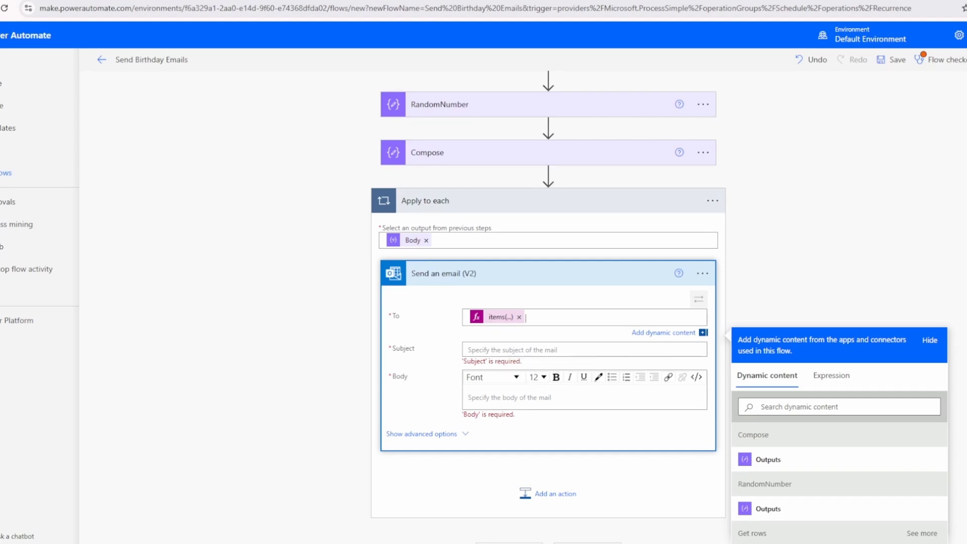
Enter "Happy Birthday" as the email's subject
left_click(506, 348)
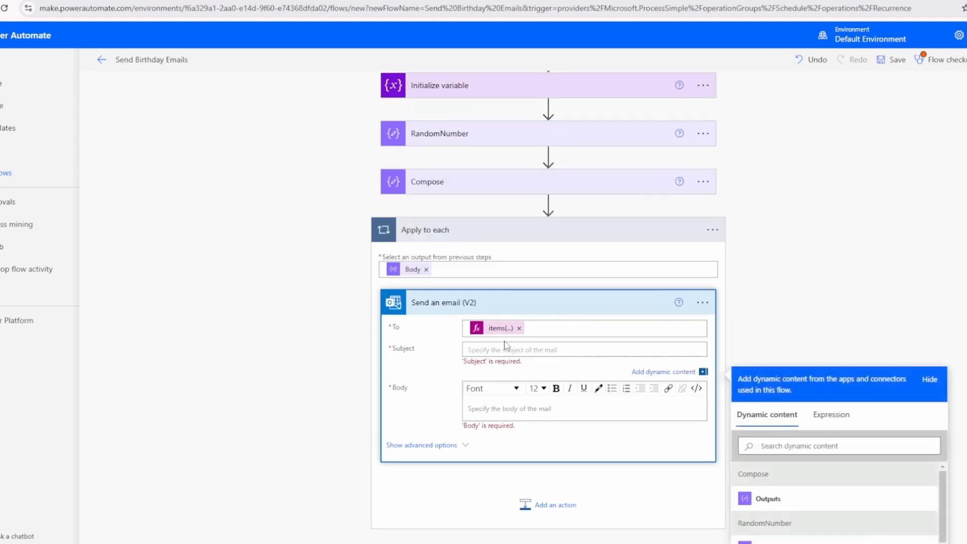
type("Happy Birthday")
Enter the expression items('Apply_to_each')?[''] for the email's Subject, leaving the column name empty
left_click(831, 414)
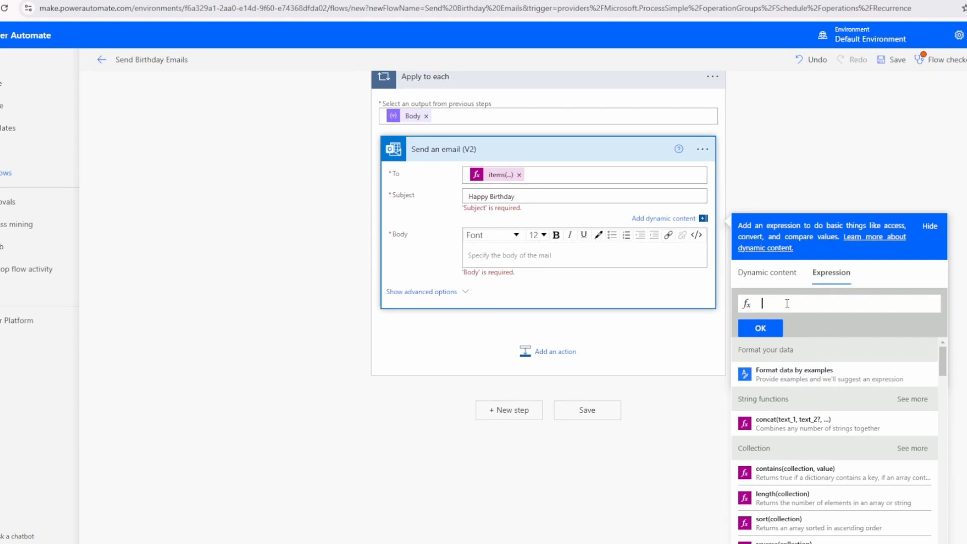
type("items('")
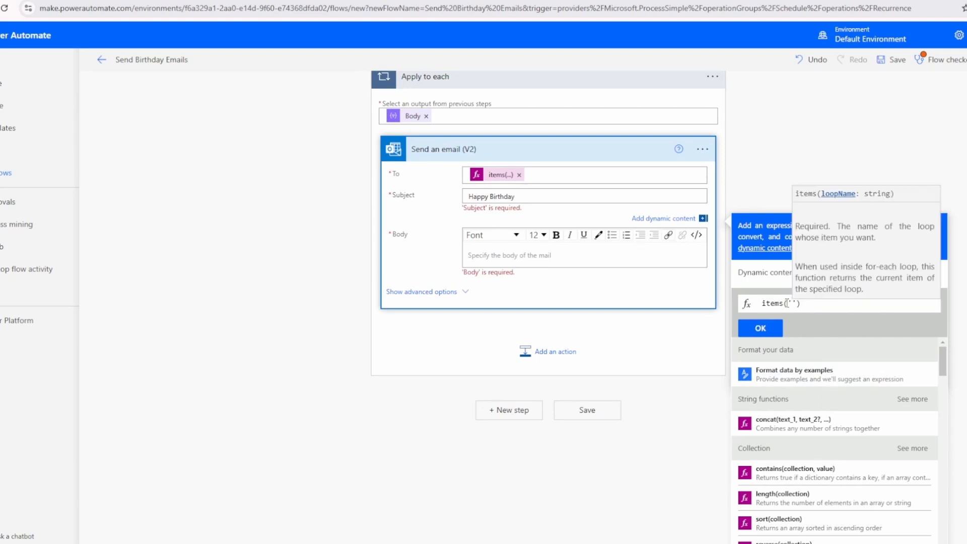
type("Apply_to_each")
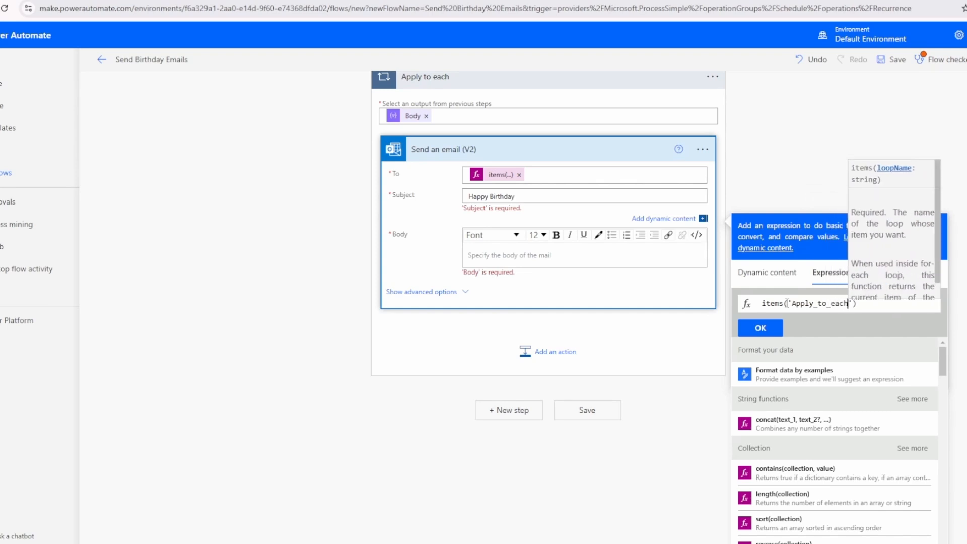
key("End")
type("?['")
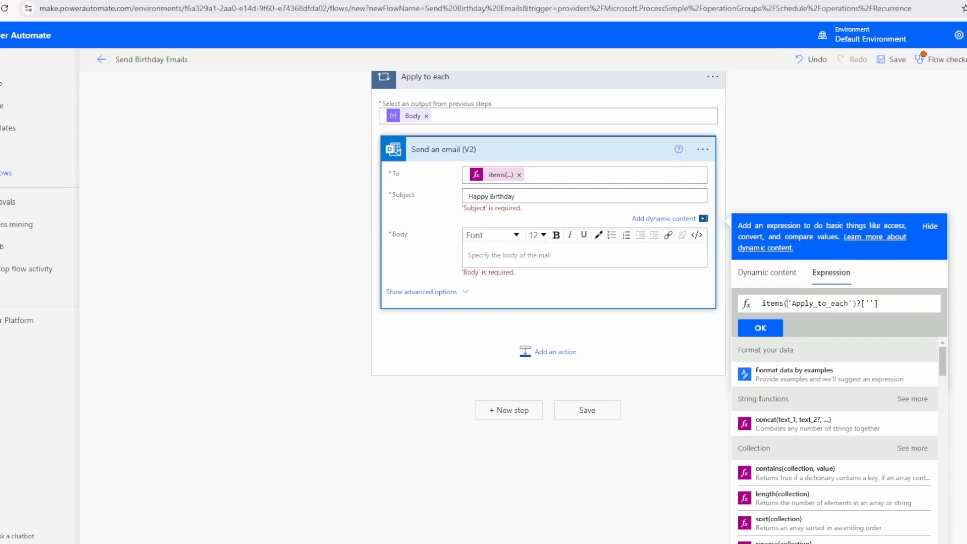
Copy the Full Name header from the sheet, complete the expression as items('Apply_to_each')?['Full Name'], and insert it into Subject
key("ctrl+Tab")
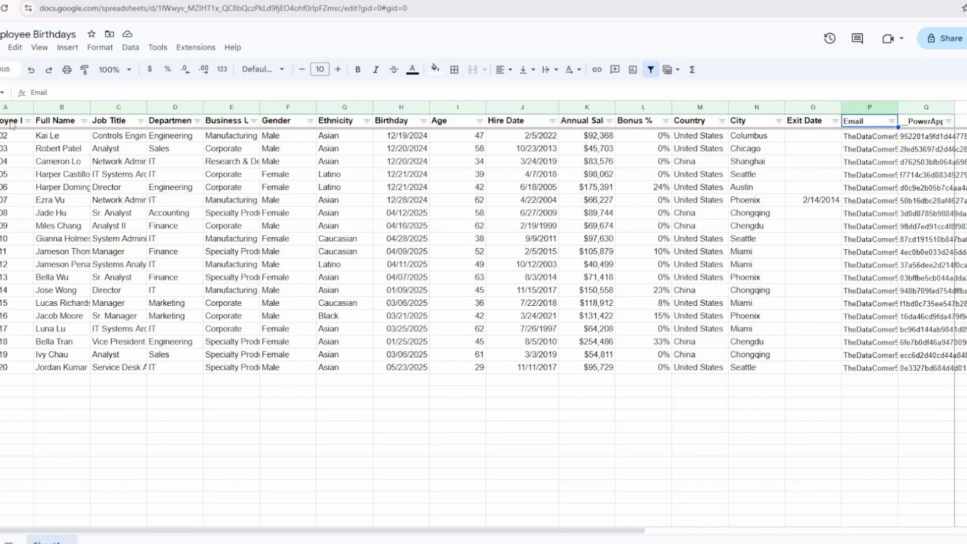
left_click(60, 122)
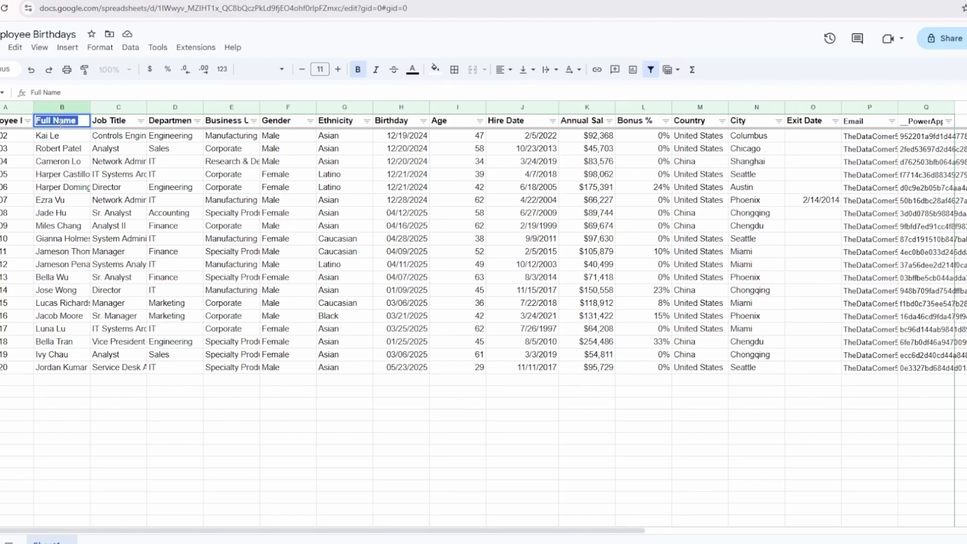
key("ctrl+shift+Tab")
scroll(675, 368, "down", 4)
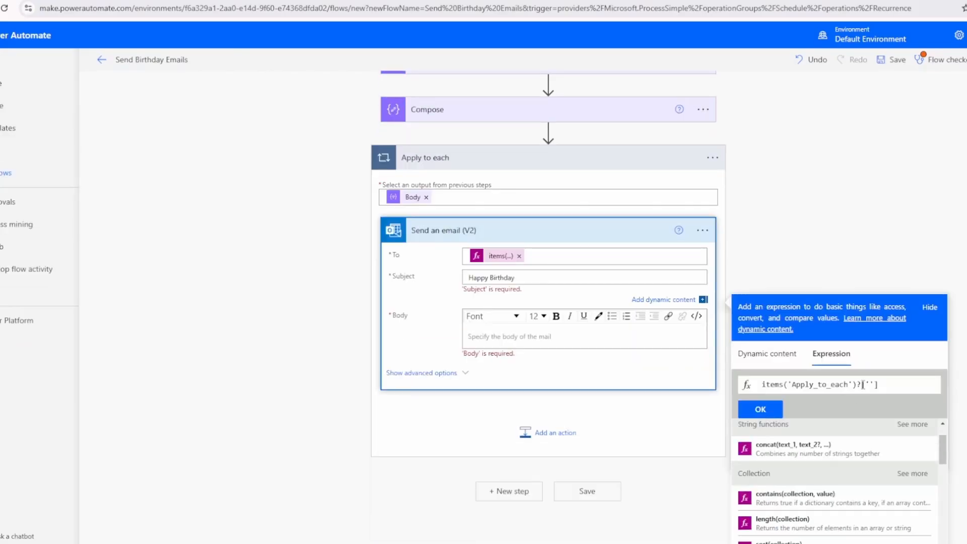
key("ctrl+v")
left_click(761, 409)
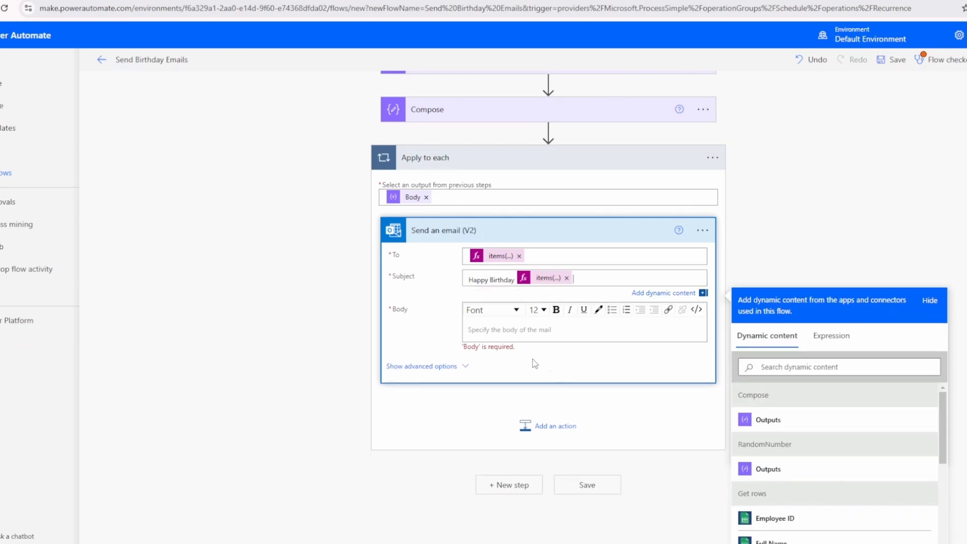
Enter "Test" as the email's body
left_click(528, 328)
type("Te")
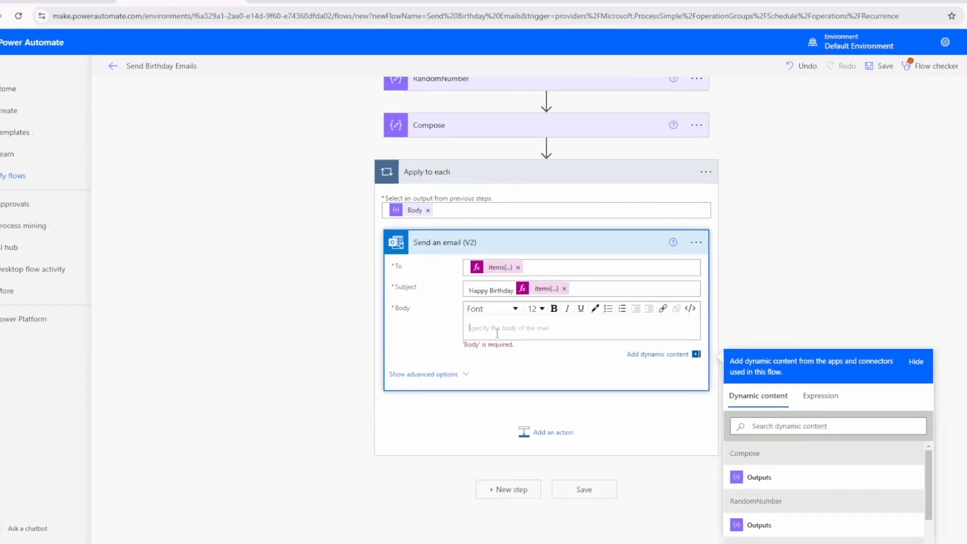
type("st")
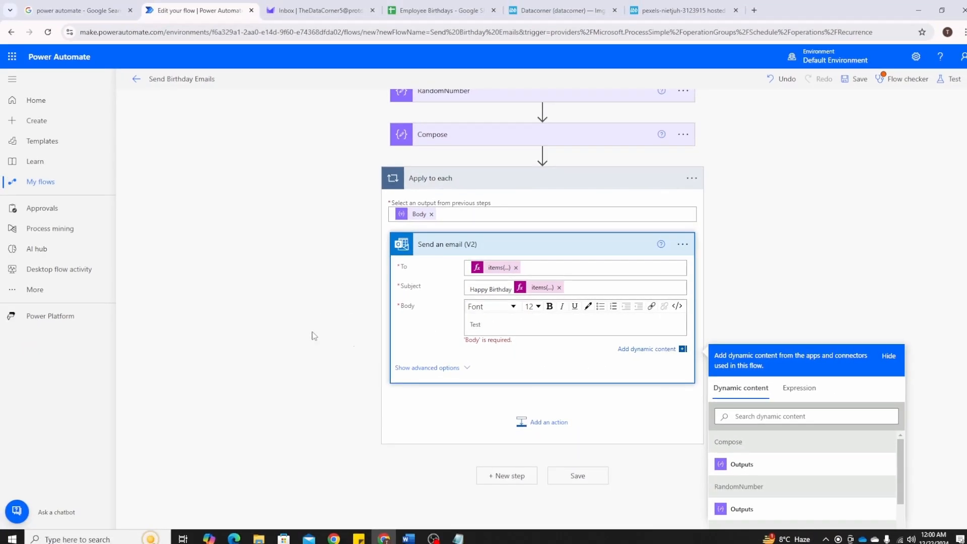
Save the flow and run a manual test of it
left_click(313, 336)
left_click(578, 512)
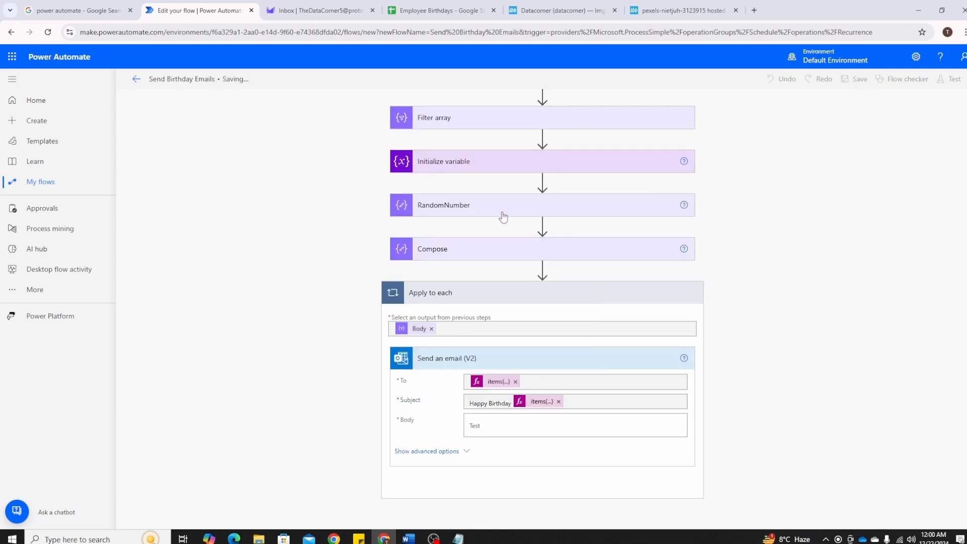
left_click(948, 81)
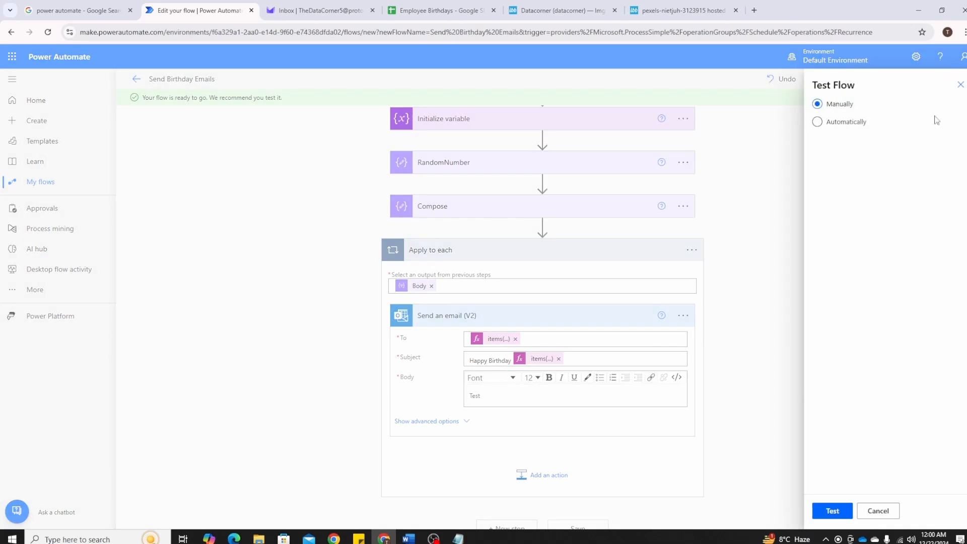
left_click(833, 511)
left_click(838, 510)
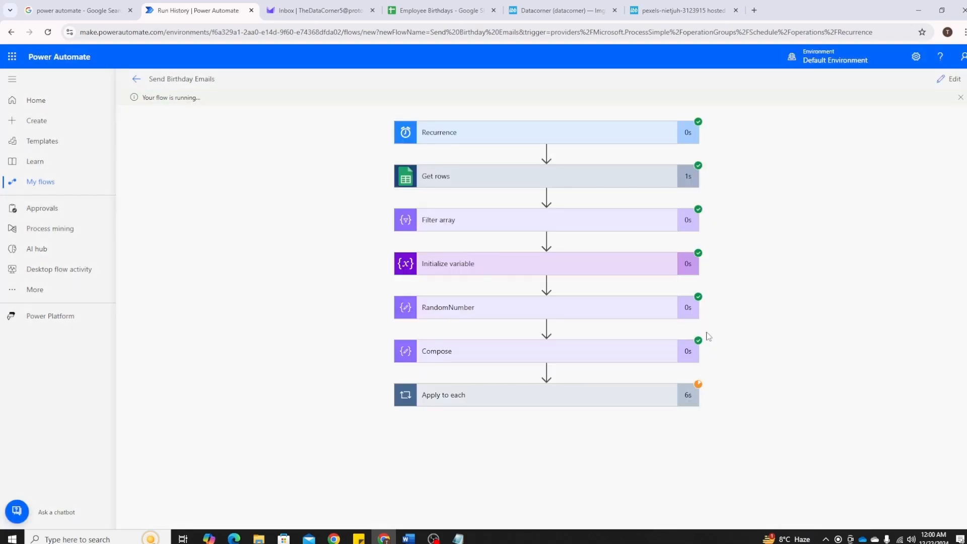
Check the birthday emails in both Apply to each iterations of the run and in the Proton Mail inbox
left_click(638, 403)
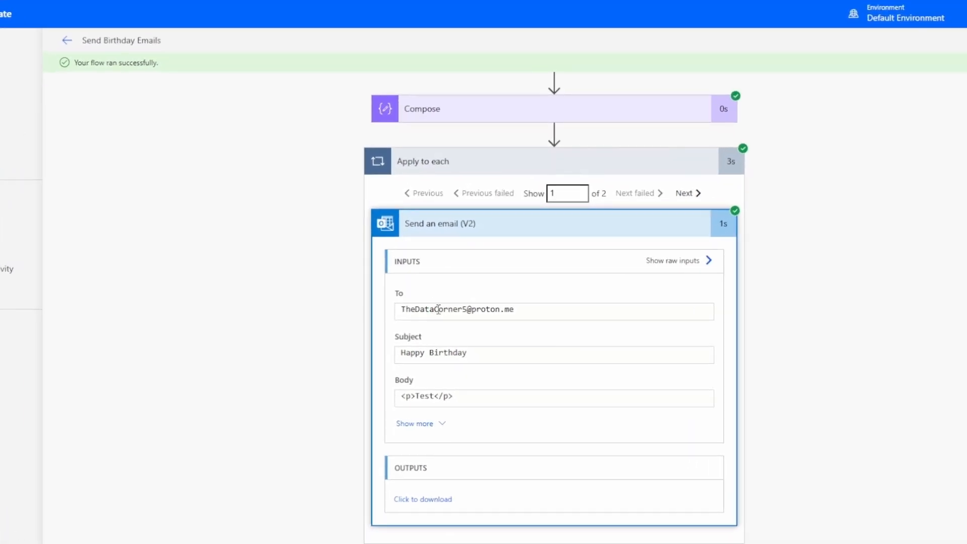
left_click(687, 193)
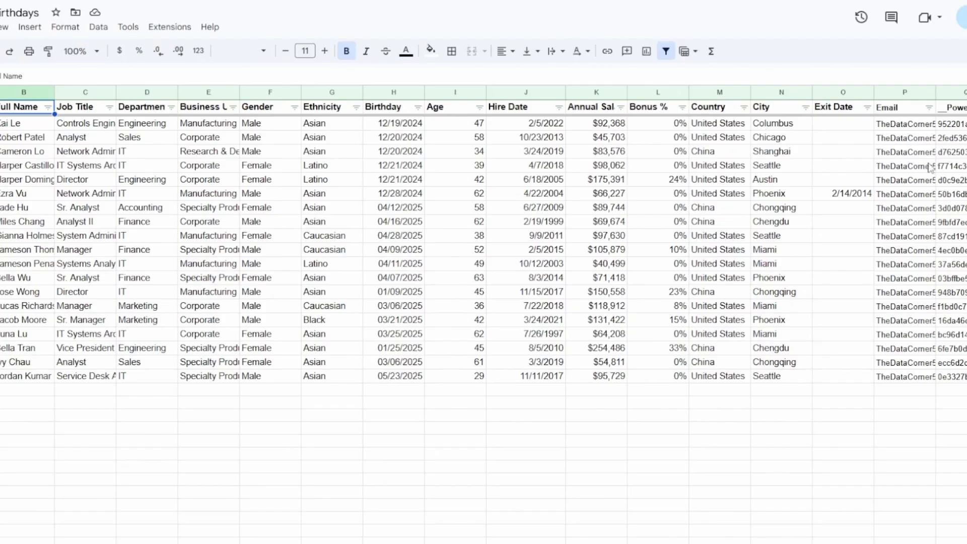
left_click(916, 126)
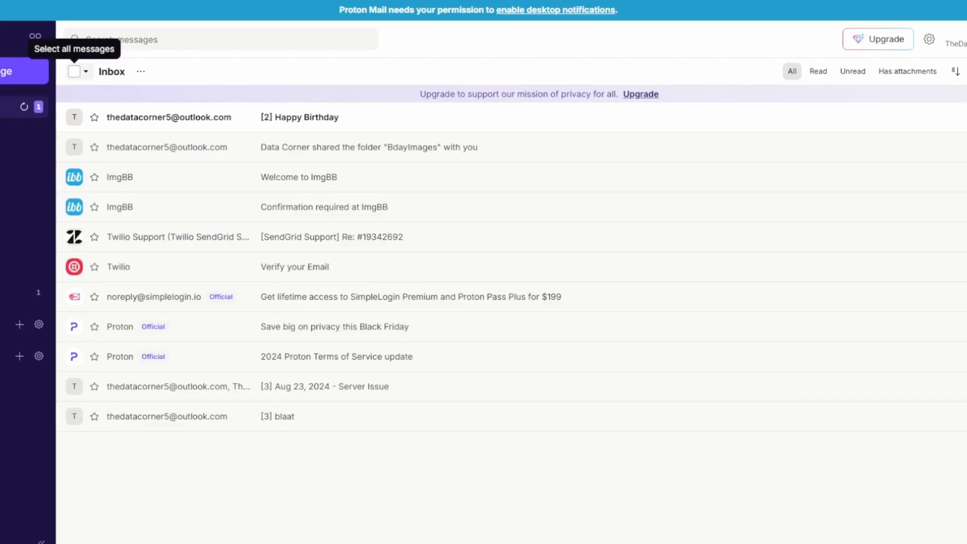
left_click(326, 117)
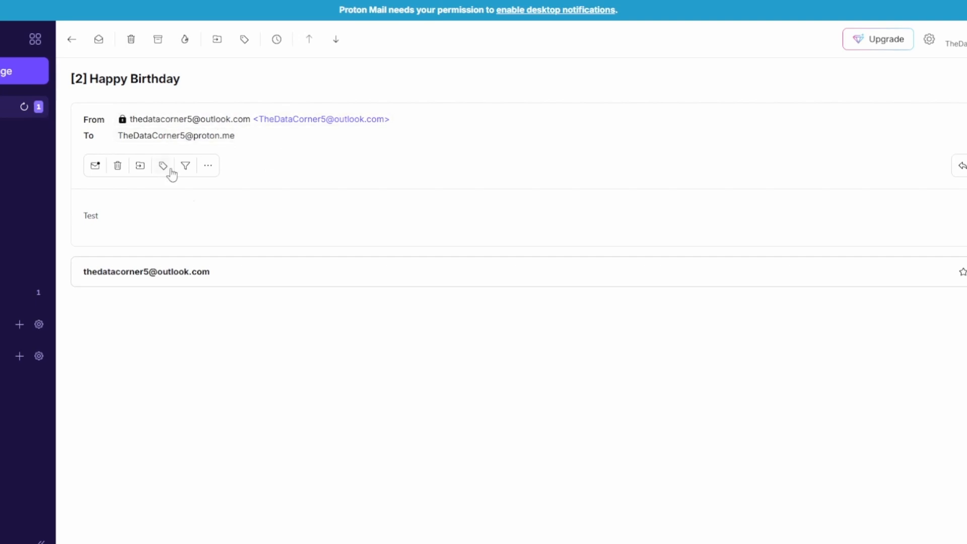
left_click(202, 280)
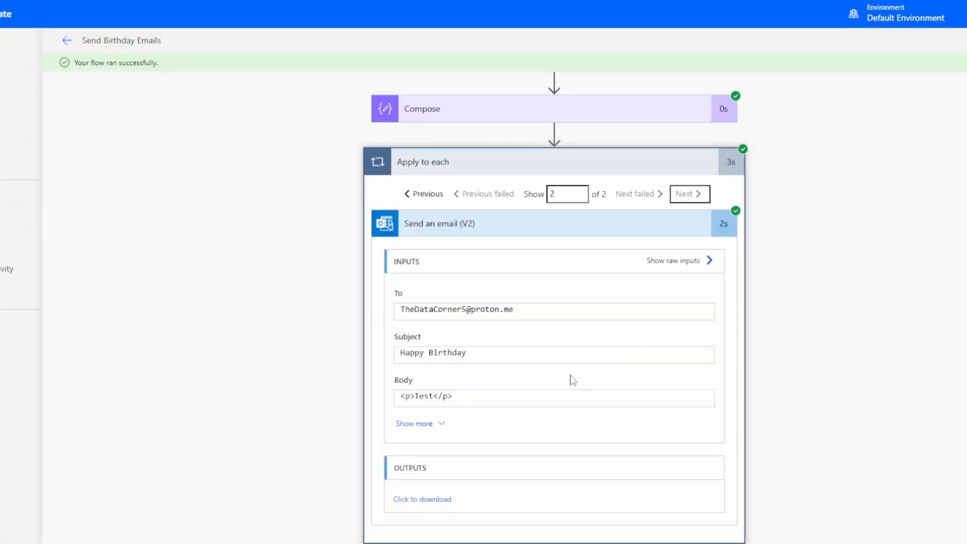
Examine the sent email's subject in the run details and expand the Filter array action
left_click(479, 354)
key("ctrl+a")
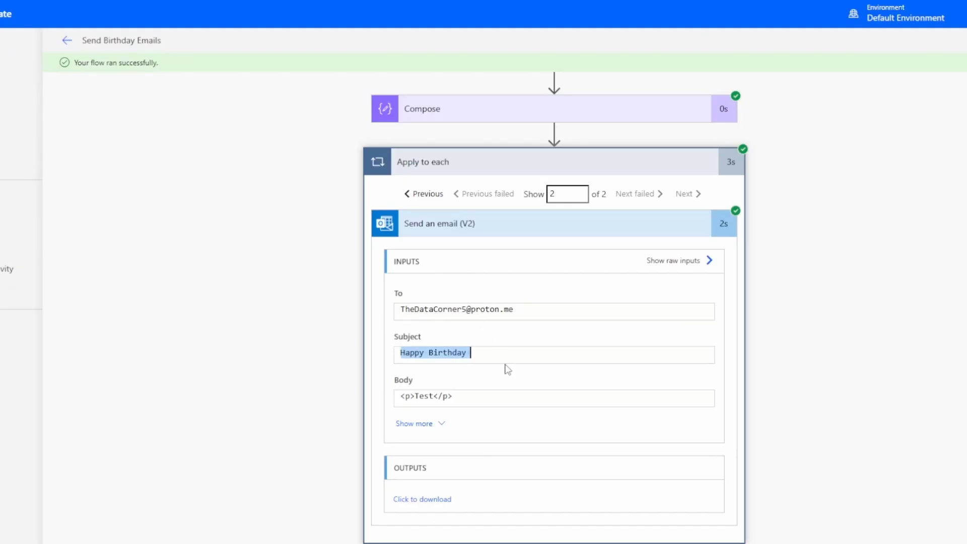
left_click(508, 353)
scroll(451, 227, "up", 5)
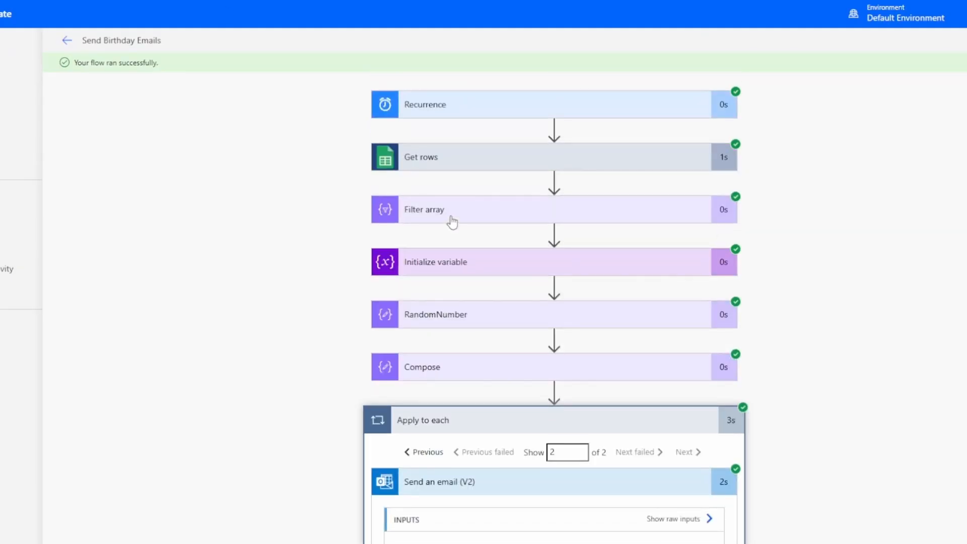
left_click(438, 211)
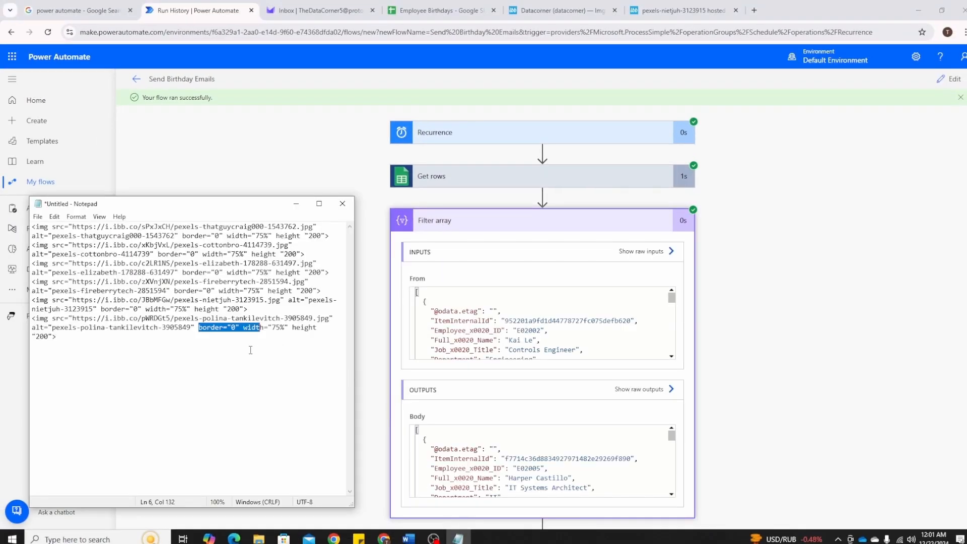
Copy the Filter array's entire output body and paste it below the image tags in the Notepad file
left_click(233, 350)
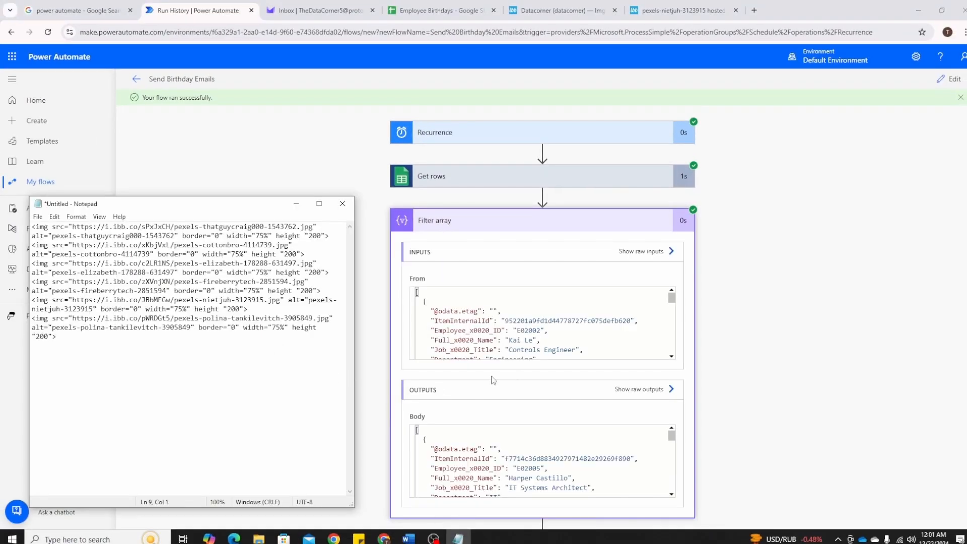
left_click(497, 437)
key("ctrl+a")
key("ctrl+c")
key("alt+Tab")
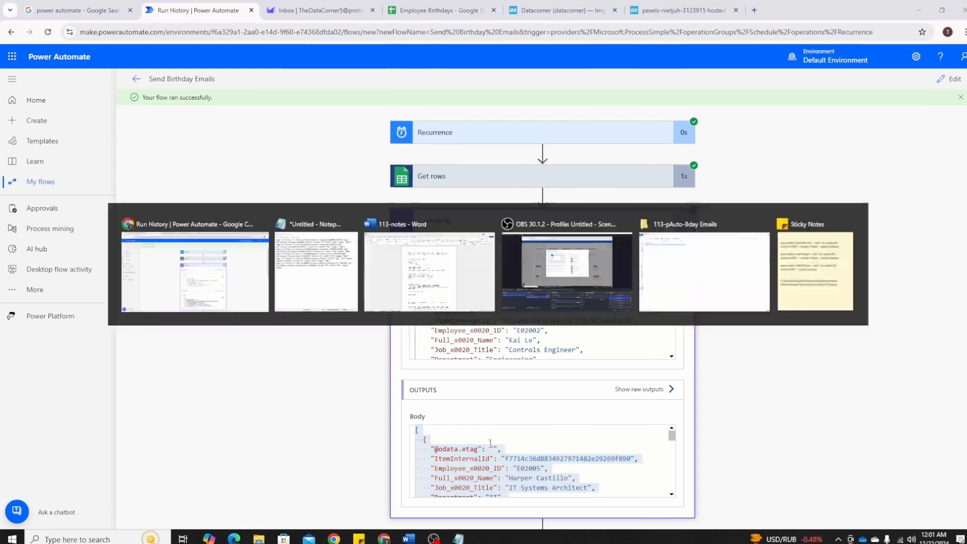
key("ctrl+v")
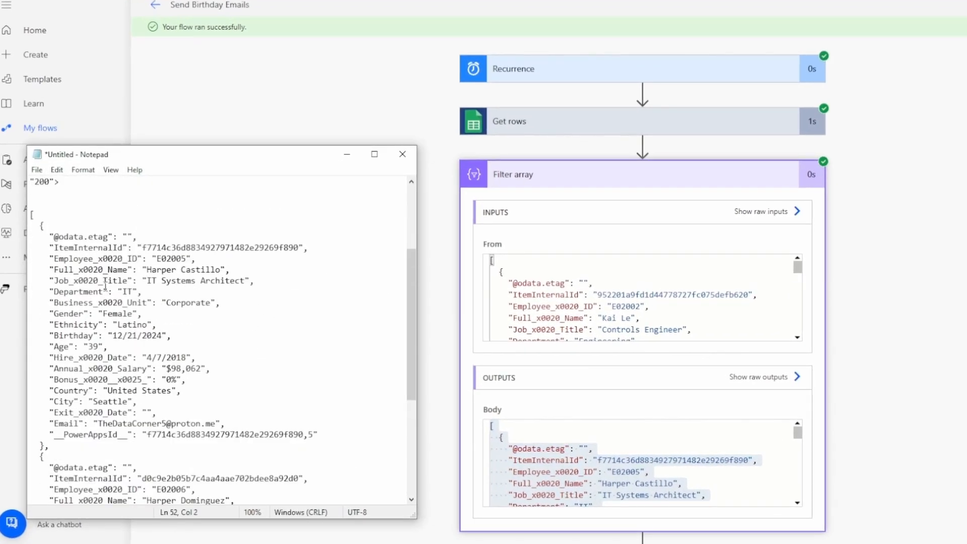
Copy the key Full_x0020_Name from the pasted JSON and update the Subject expression to items('Apply_to_each')?['Full_x0020_Name']
left_click_drag(78, 272, 108, 271)
left_click(108, 270)
left_click_drag(58, 269, 127, 269)
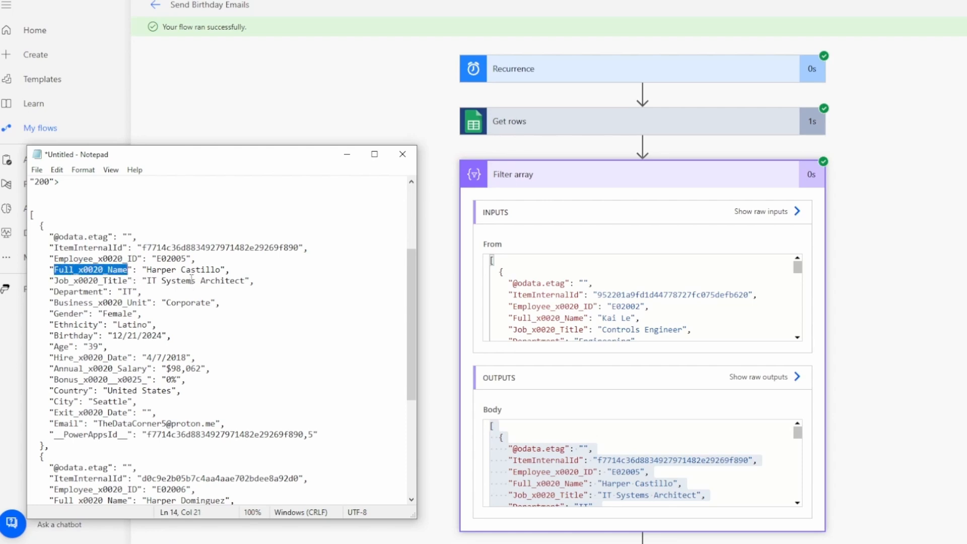
left_click(634, 321)
scroll(808, 324, "down", 10)
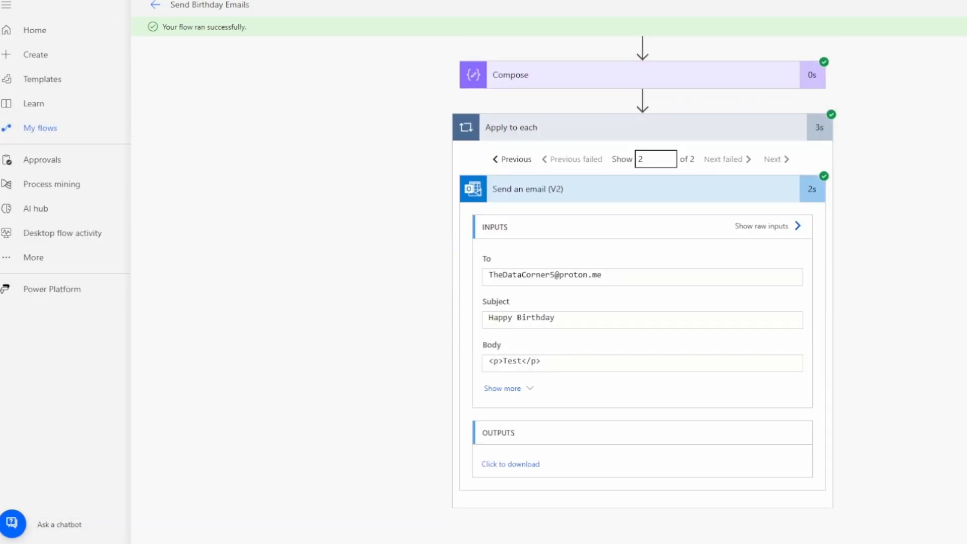
left_click(542, 342)
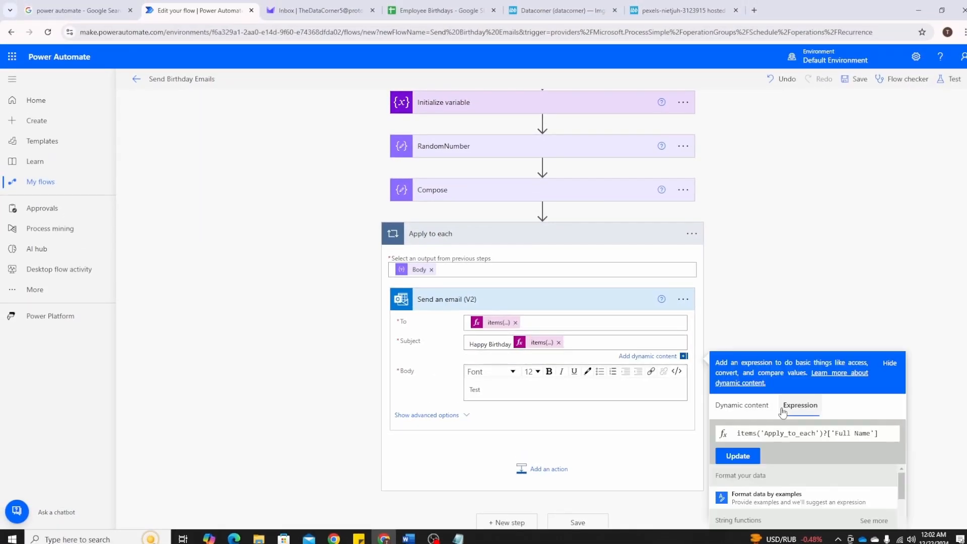
key("alt+Tab")
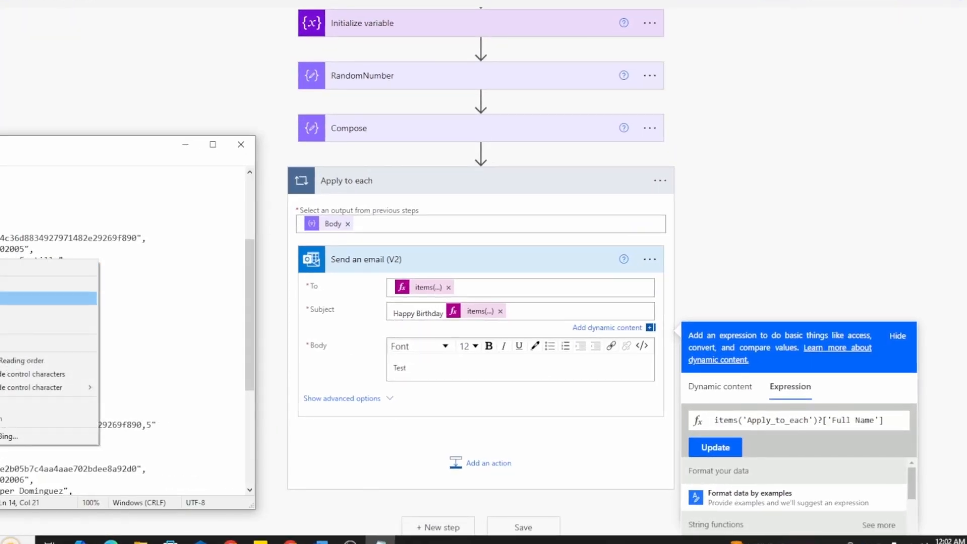
left_click(5, 298)
left_click_drag(877, 421, 832, 420)
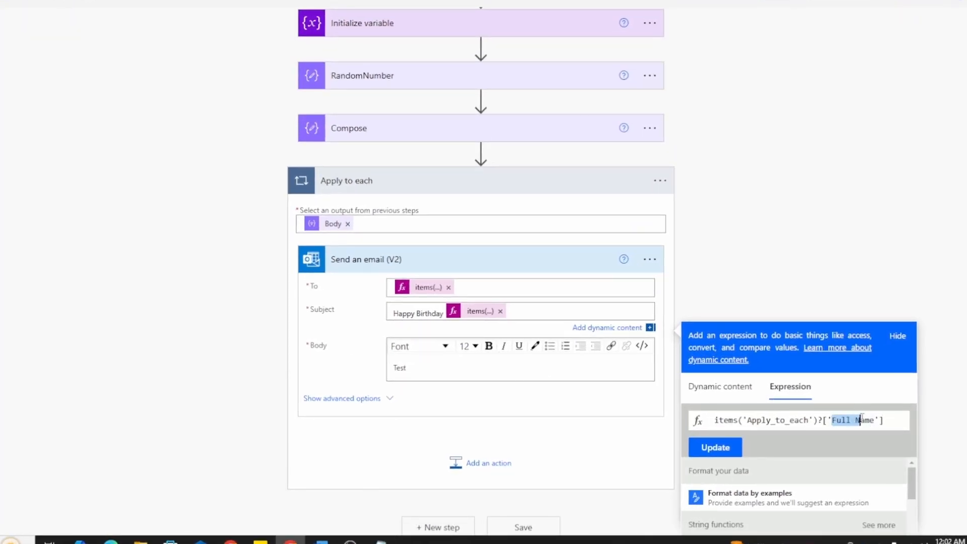
key("ctrl+v")
left_click(715, 447)
left_click(499, 314)
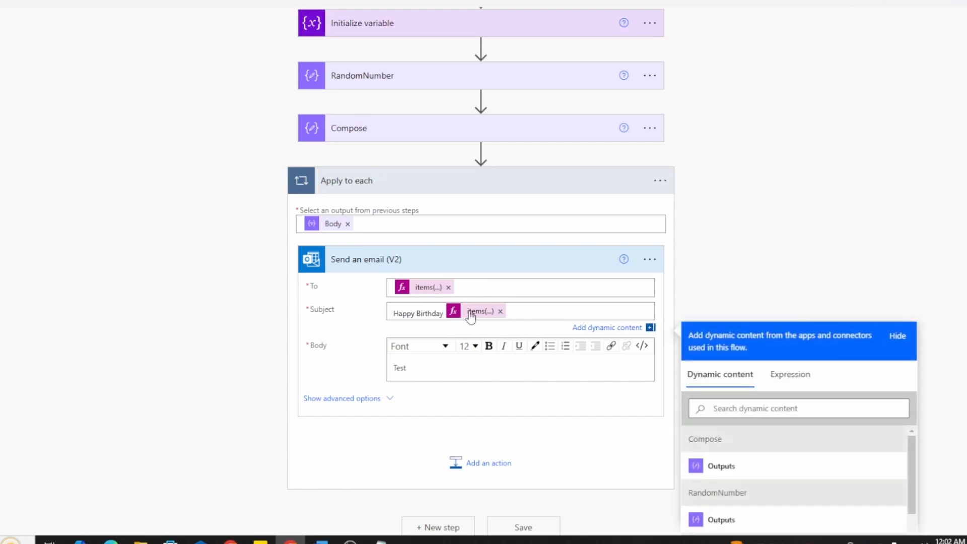
Delete the placeholder text "Test" from the email's body
left_click(436, 369)
left_click_drag(428, 355, 379, 356)
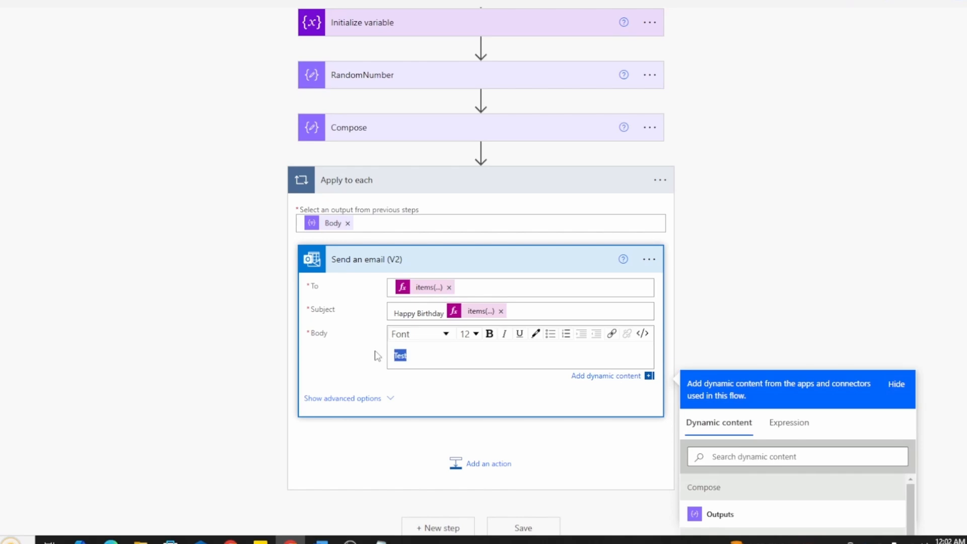
key("BackSpace")
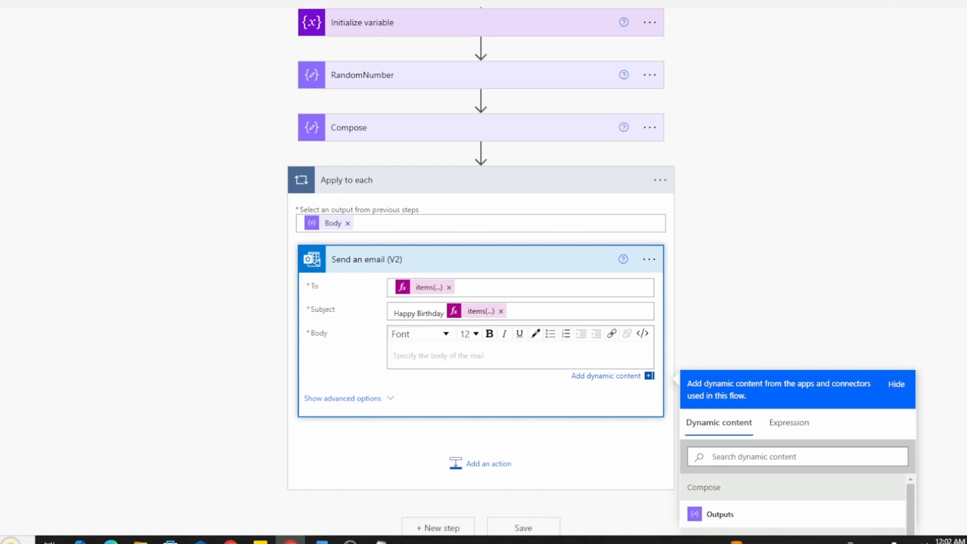
Switch the email body to code view and replace its content with the prepared HTML birthday message containing the Full_x0020_Name field
key("alt+Tab")
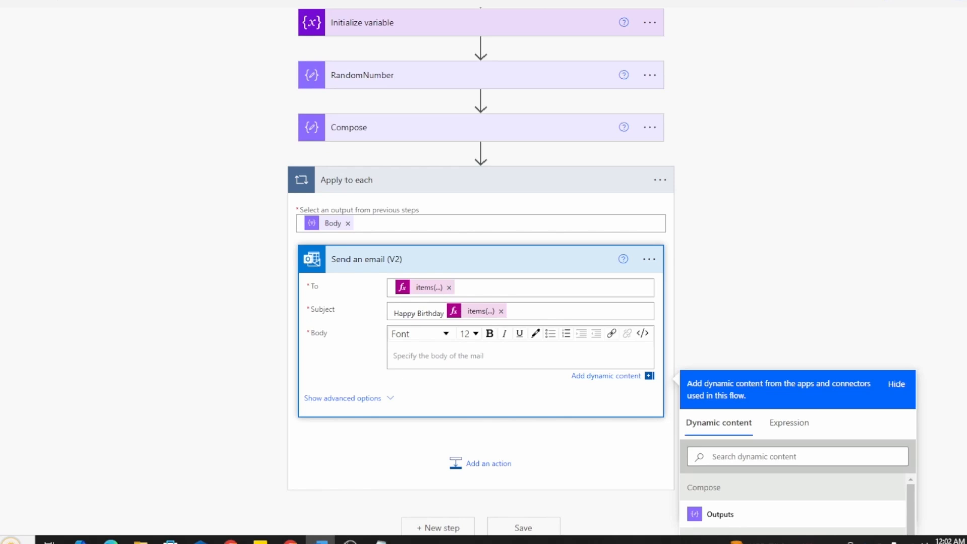
left_click(395, 348)
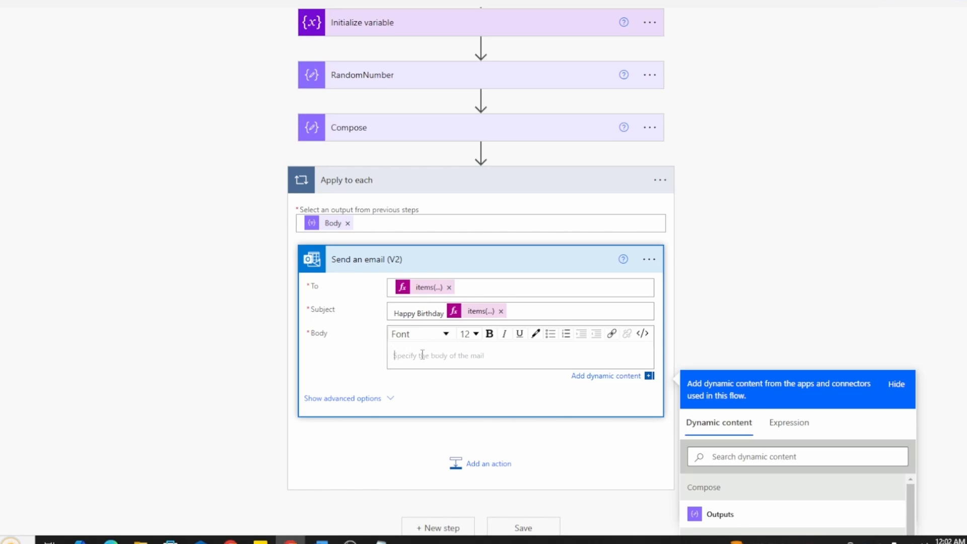
left_click(643, 334)
left_click_drag(443, 360, 277, 360)
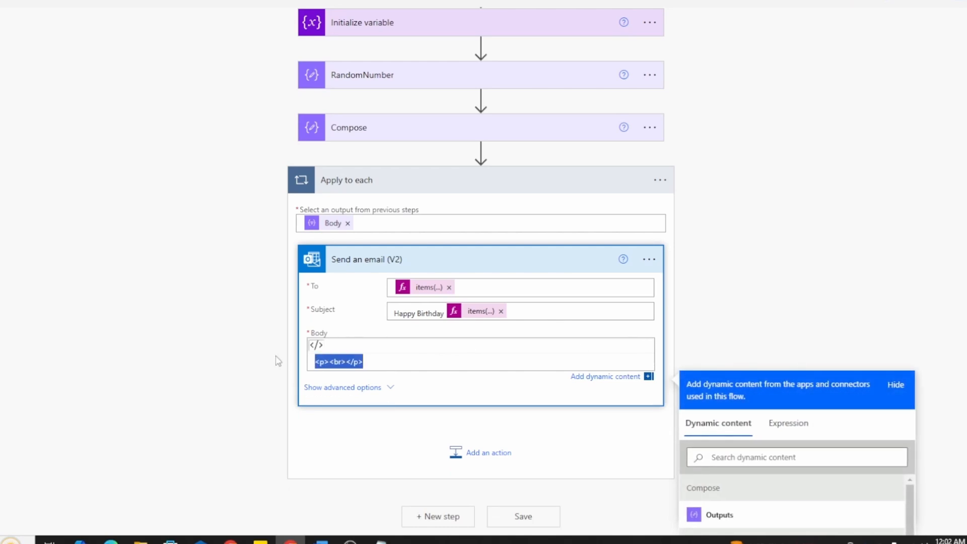
key("ctrl+v")
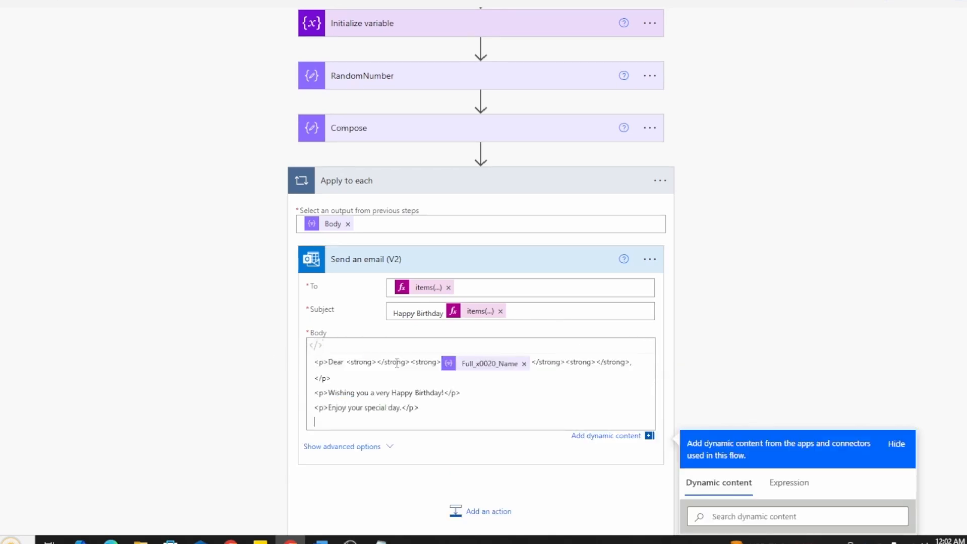
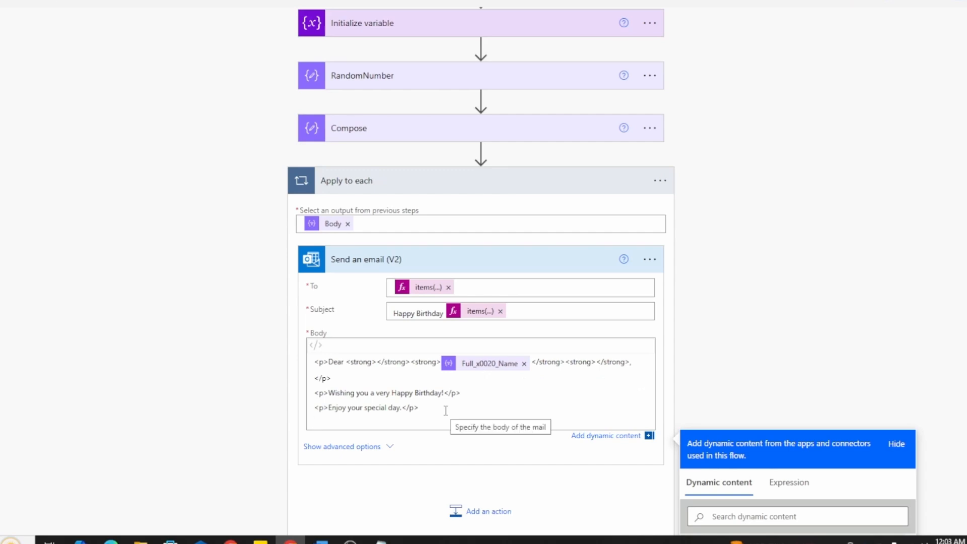
Save the flow and move the old "Happy Birthday" test conversation in the Proton Mail inbox to Trash
scroll(451, 418, "down", 5)
left_click(528, 346)
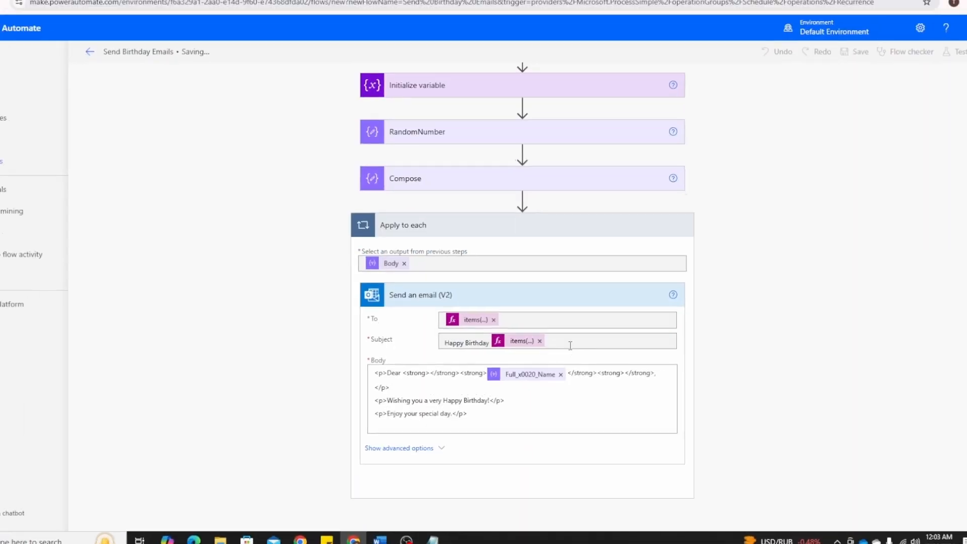
left_click(305, 7)
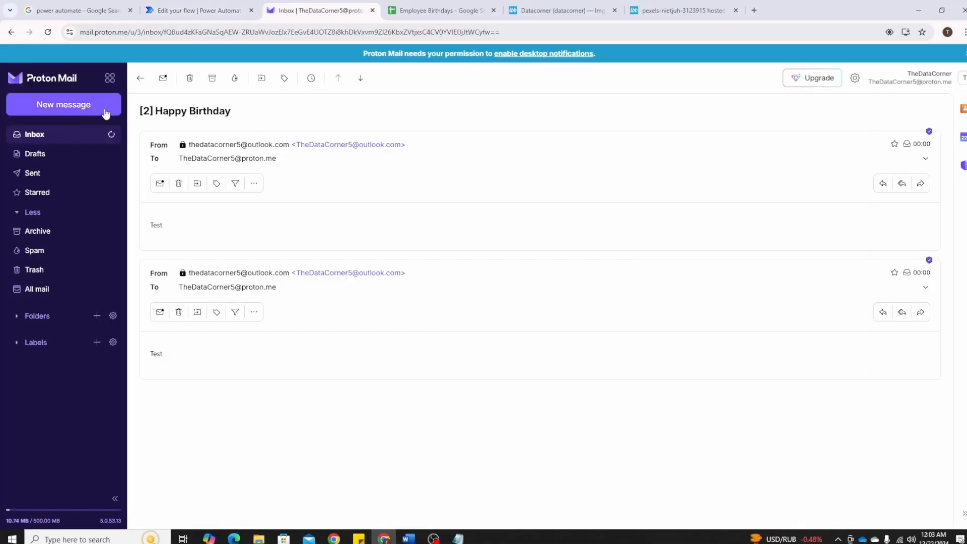
left_click(141, 78)
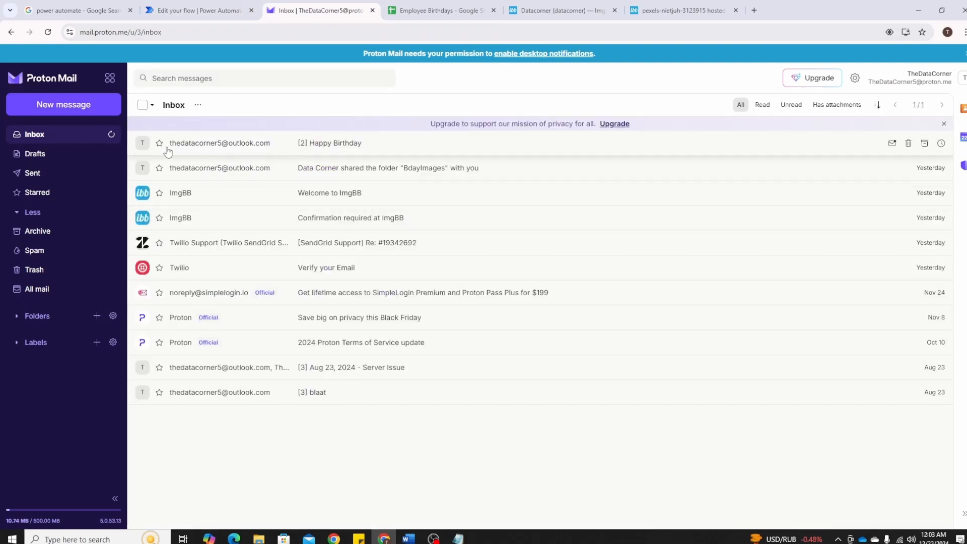
left_click(143, 145)
left_click(199, 105)
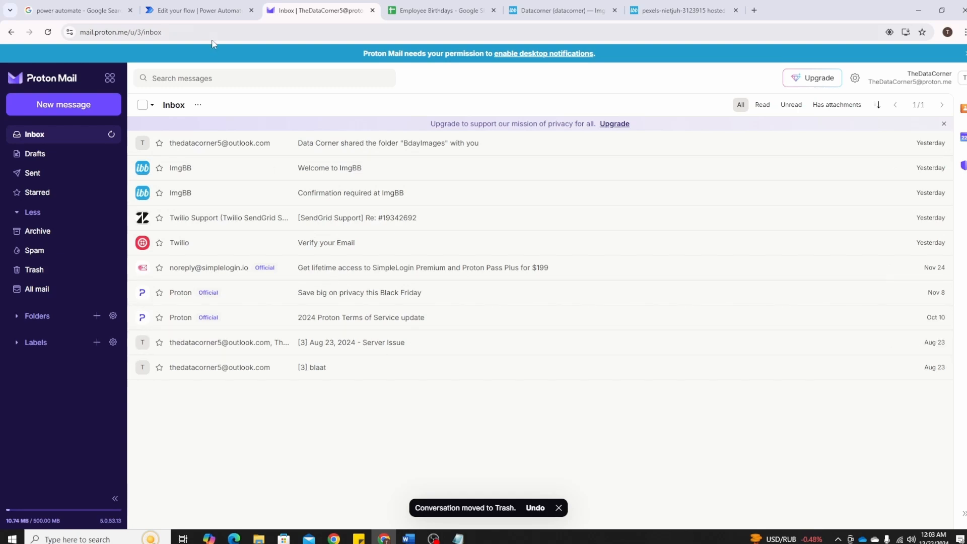
Return to the Send Birthday Emails flow in Power Automate and run a manual test of it
left_click(196, 11)
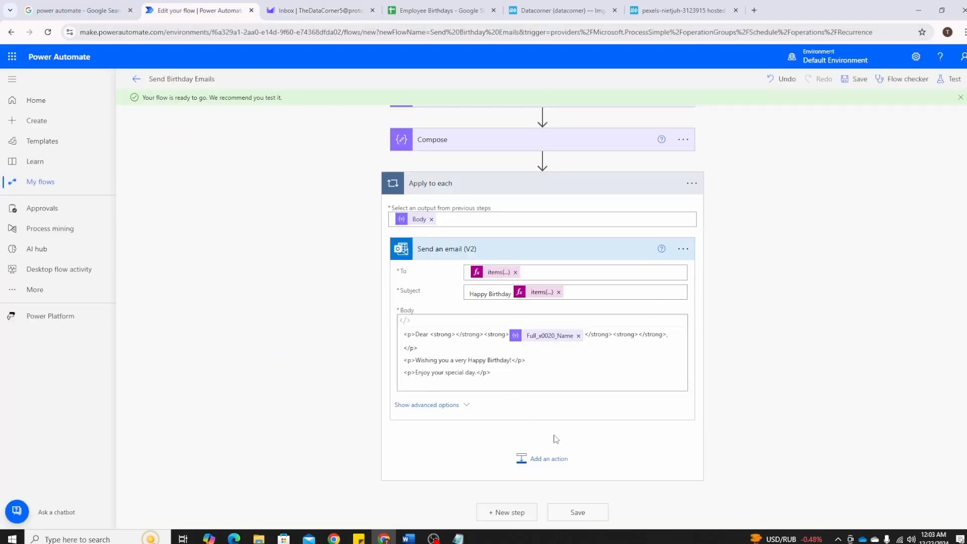
left_click(951, 79)
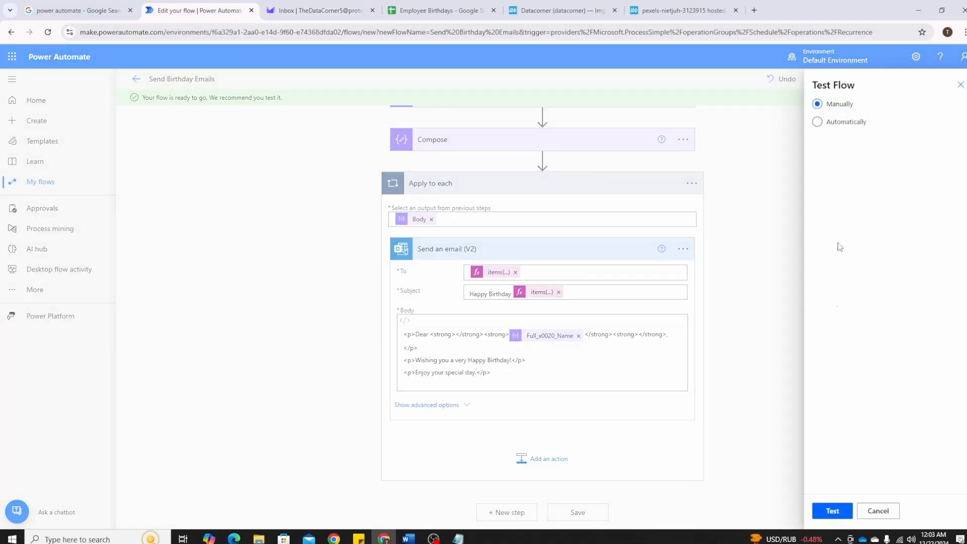
left_click(832, 510)
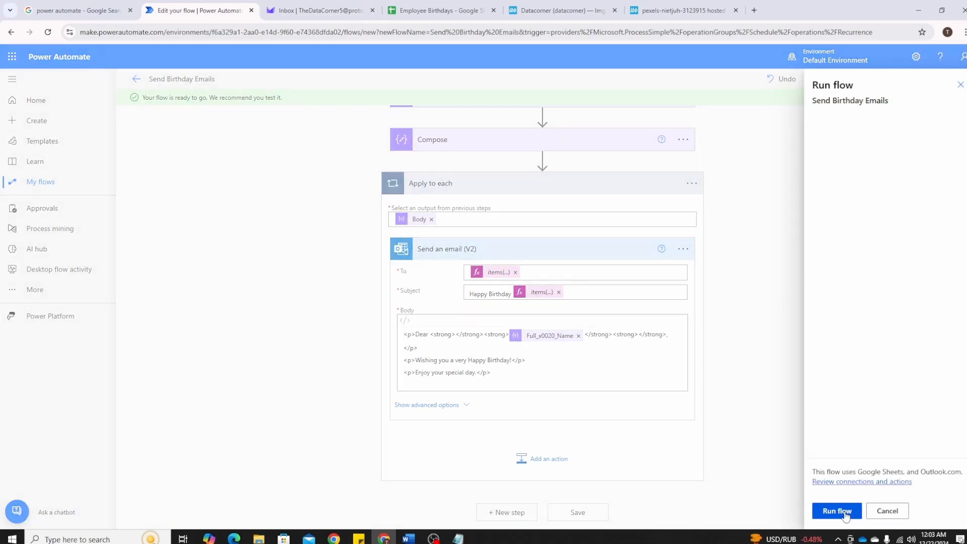
left_click(846, 512)
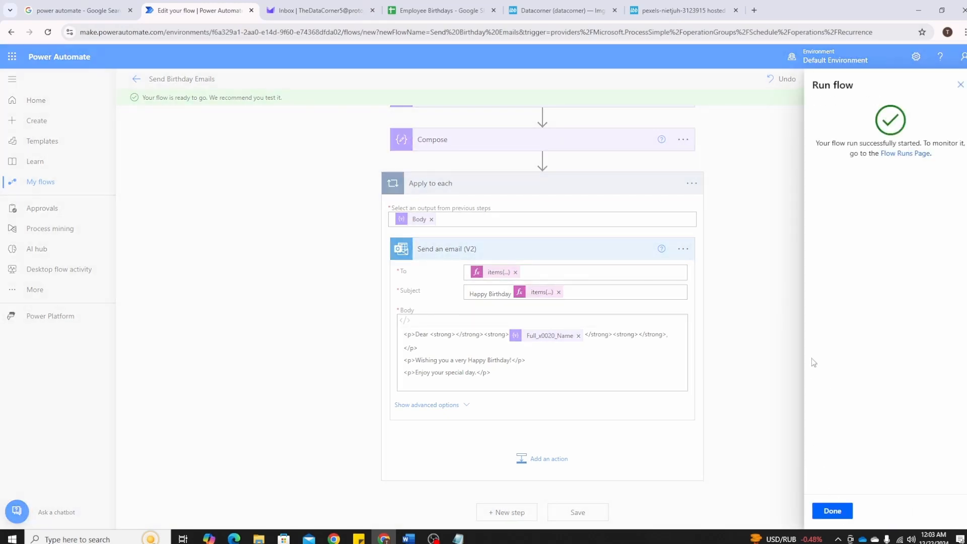
left_click(841, 511)
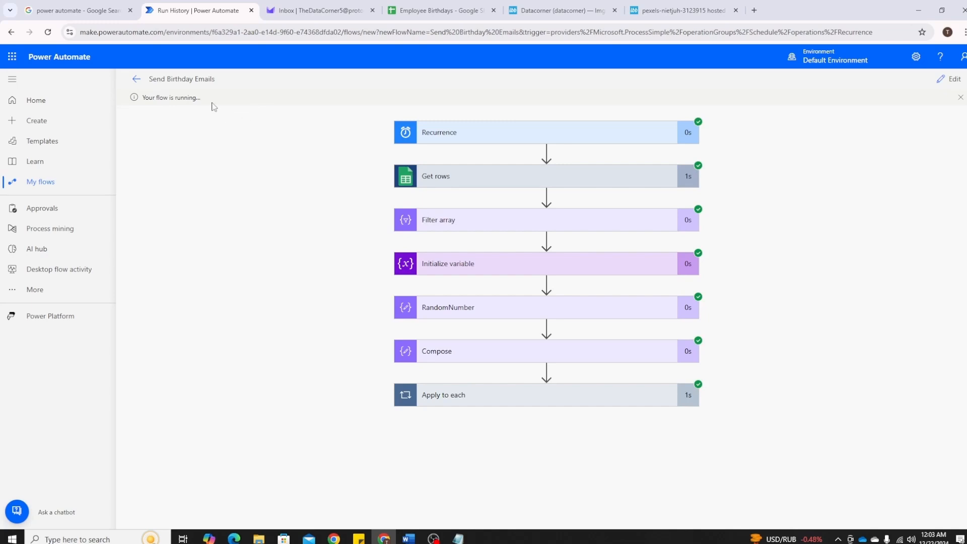
Refresh the Proton Mail inbox and read both new birthday emails, checking the employee's name in each greeting
left_click(302, 10)
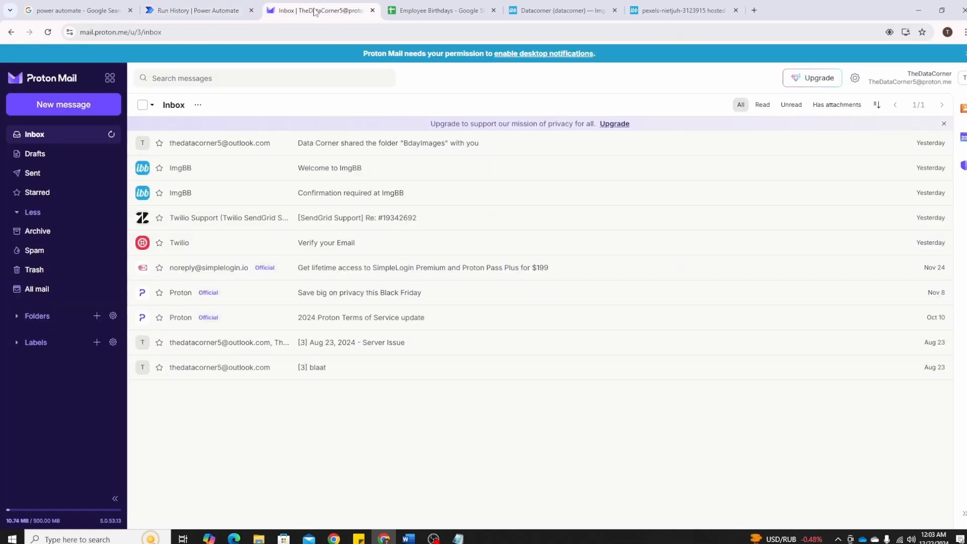
left_click(112, 136)
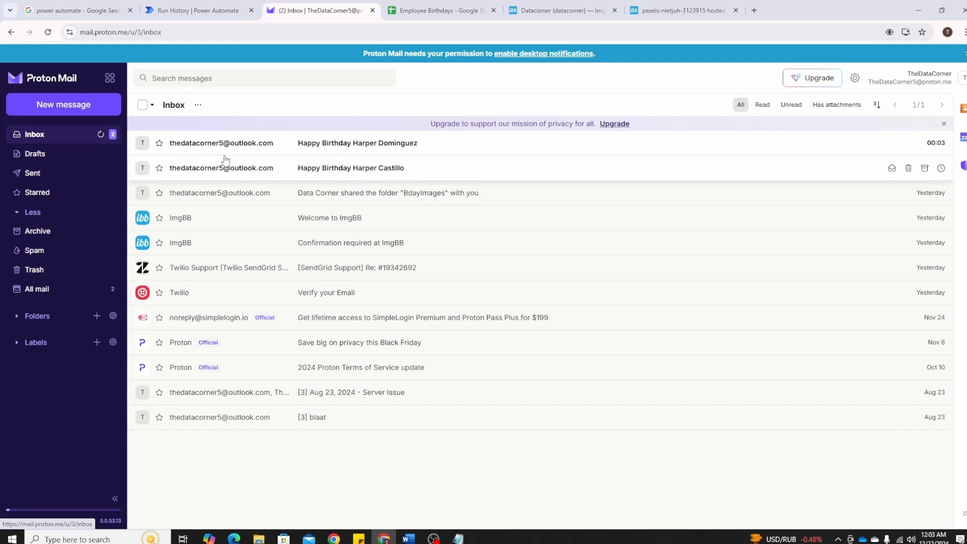
left_click(354, 146)
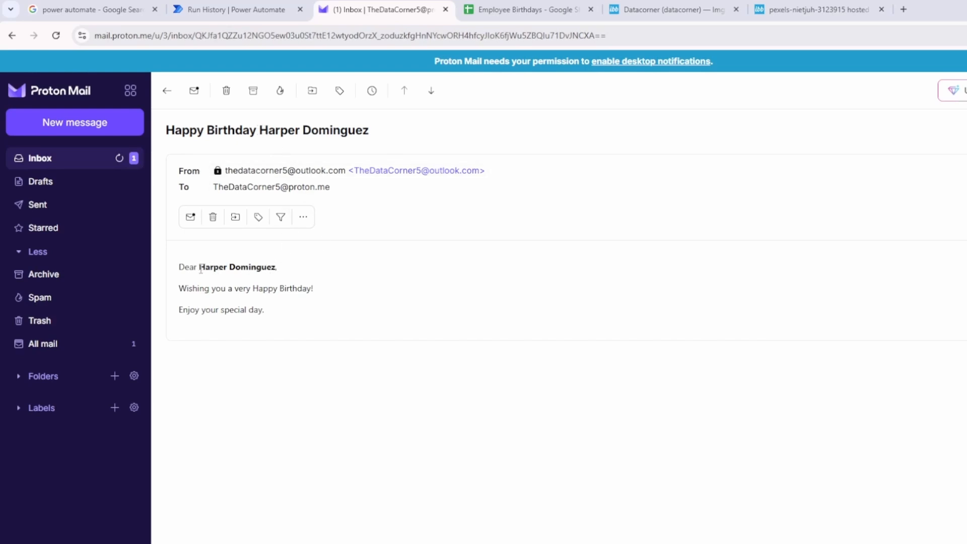
left_click_drag(200, 270, 241, 270)
left_click(273, 283)
left_click_drag(202, 265, 243, 267)
left_click(254, 263)
left_click(167, 90)
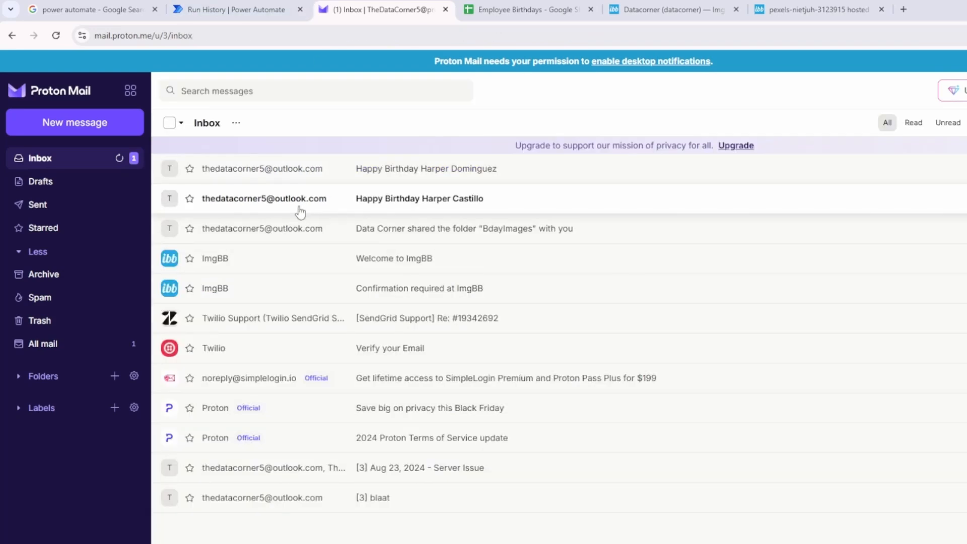
left_click(302, 204)
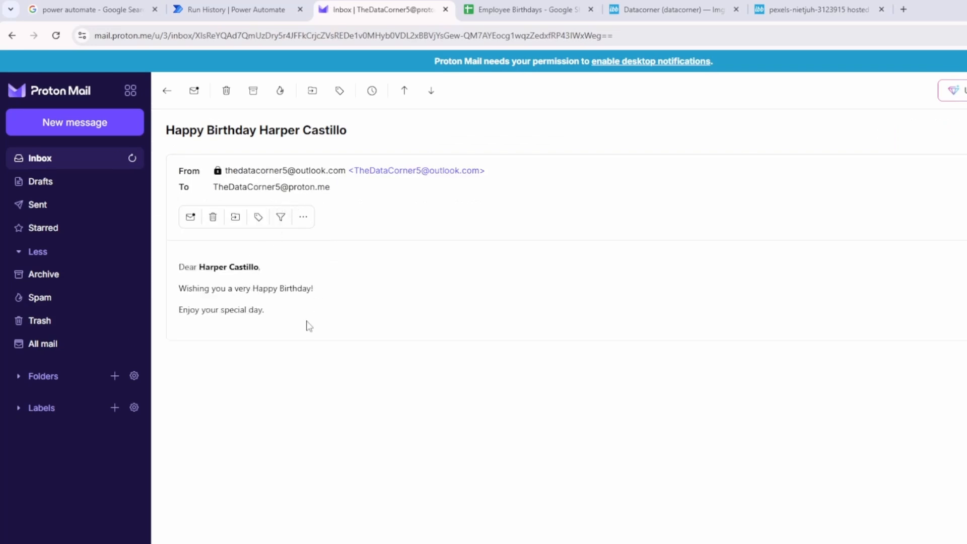
Review the hosted birthday picture page and the gallery of uploaded images on ImgBB
left_click(811, 9)
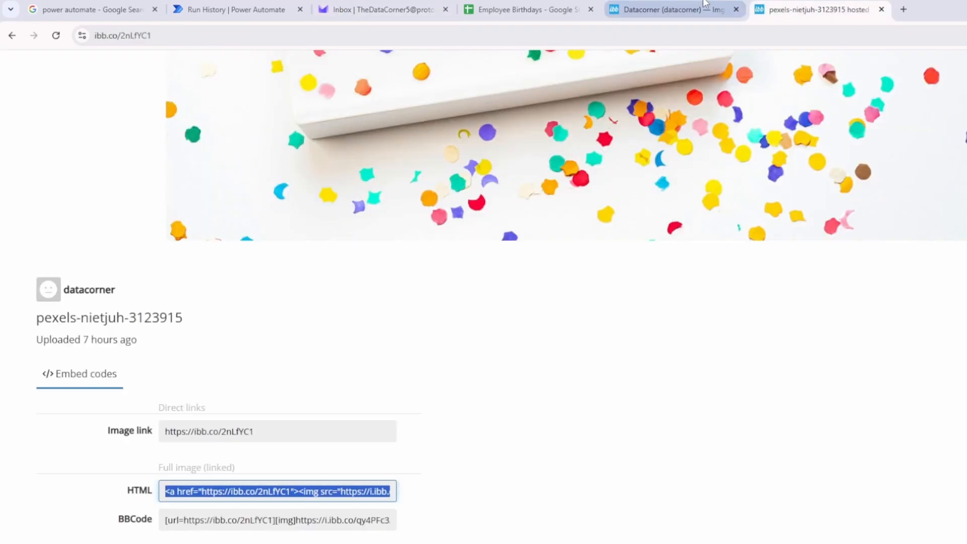
scroll(479, 317, "up", 5)
left_click(657, 10)
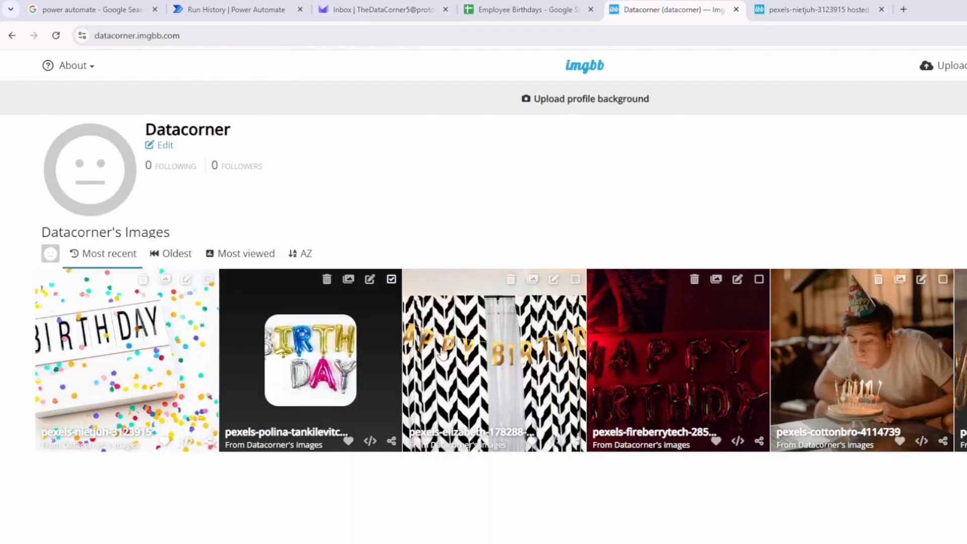
Reopen the flow for editing and set the last img tag in the Notepad file apart with a blank line
left_click(256, 5)
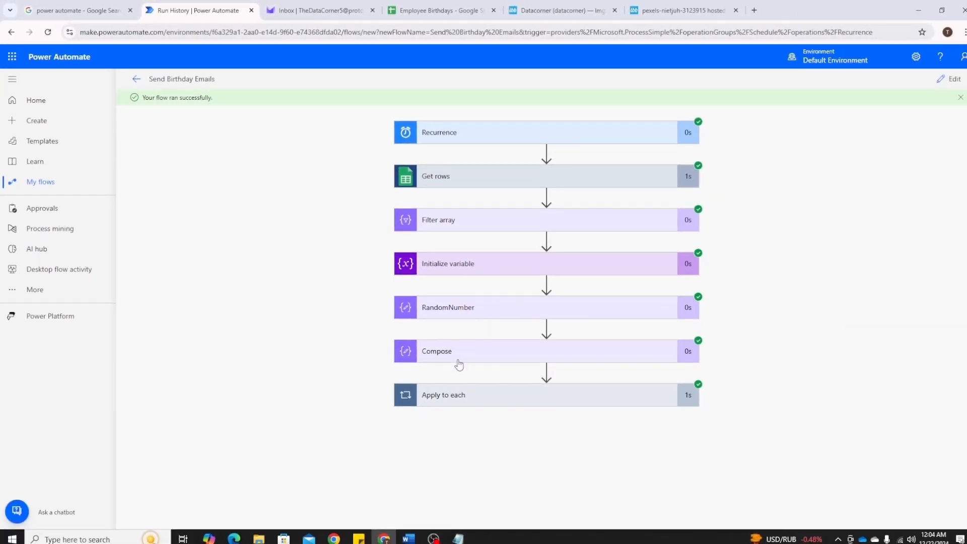
left_click(951, 79)
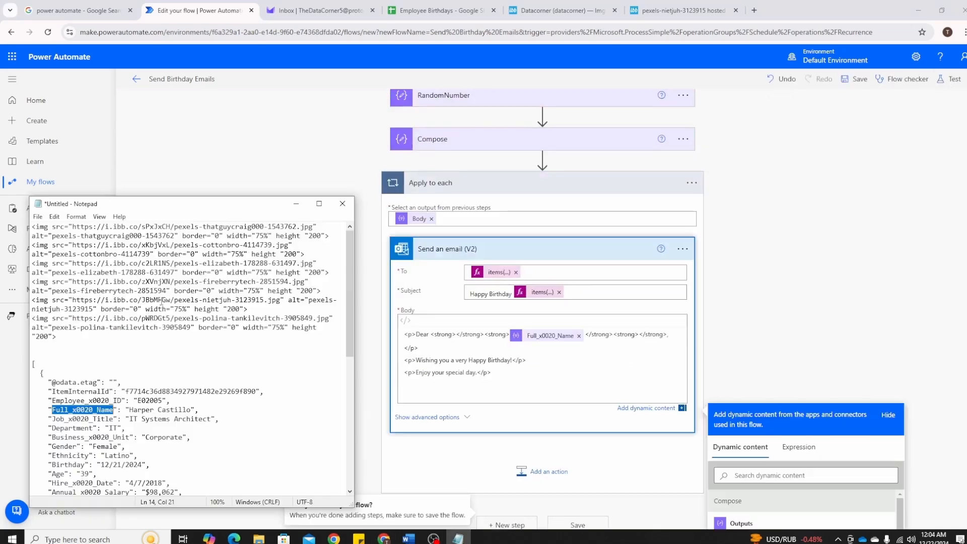
left_click_drag(79, 336, 51, 328)
left_click(33, 320)
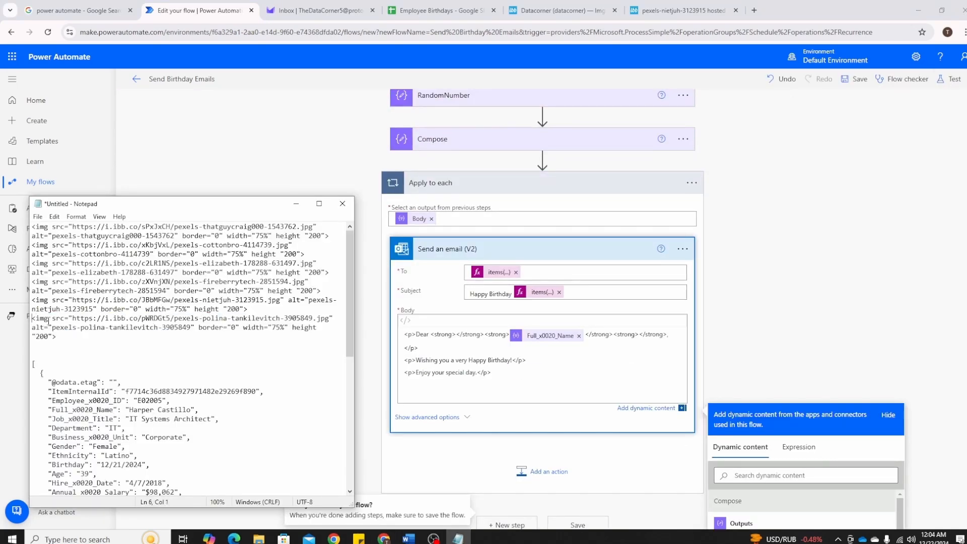
key("Return")
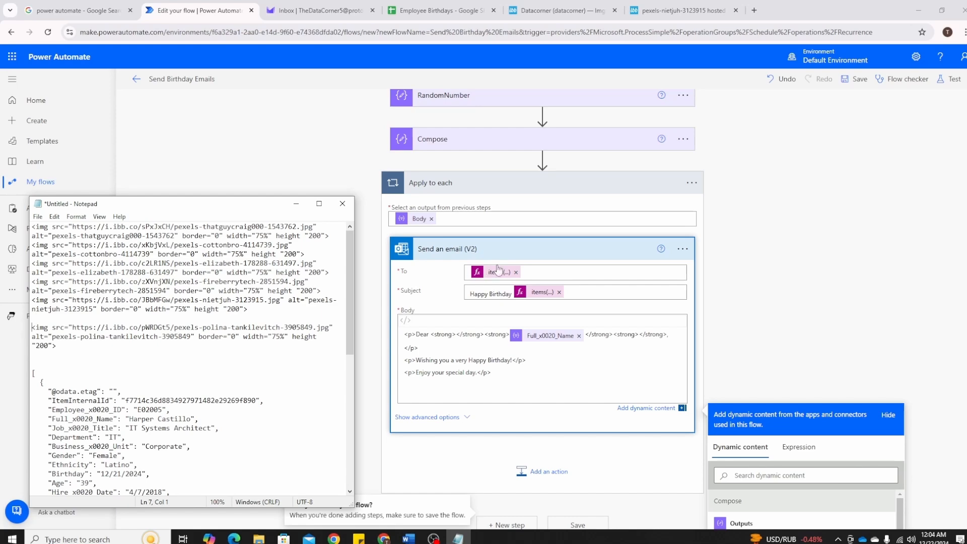
Compare the image paths in the FileList variable with the matching parts of the img tags in Notepad
scroll(355, 240, "up", 2)
left_click(355, 240)
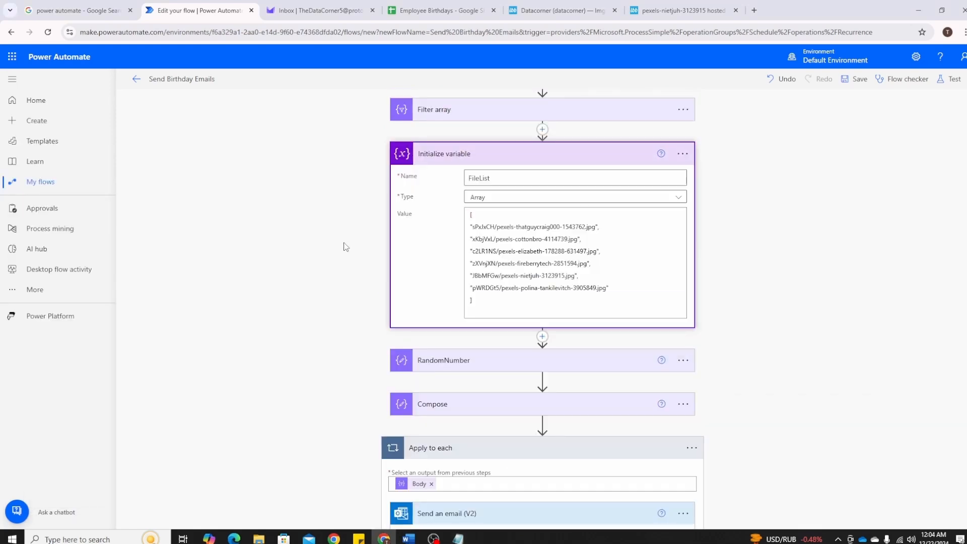
key("alt+Tab")
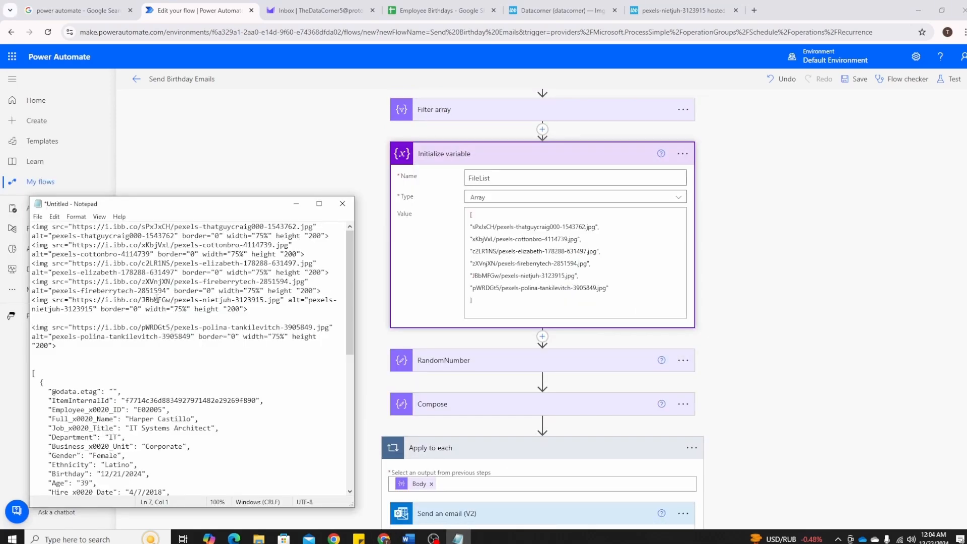
left_click_drag(142, 263, 315, 263)
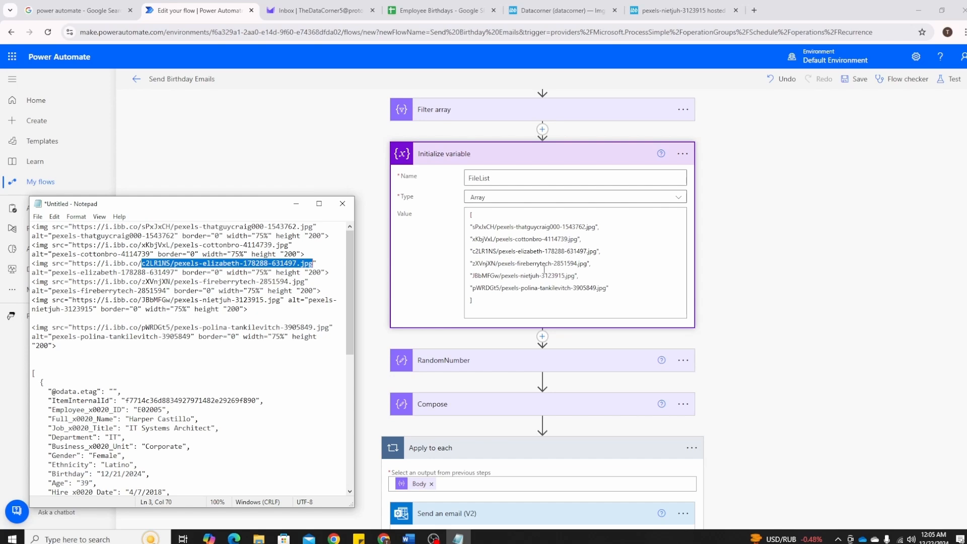
left_click(817, 291)
Insert a second Compose data operation between the existing Compose action and the Apply to each loop
scroll(817, 292, "down", 2)
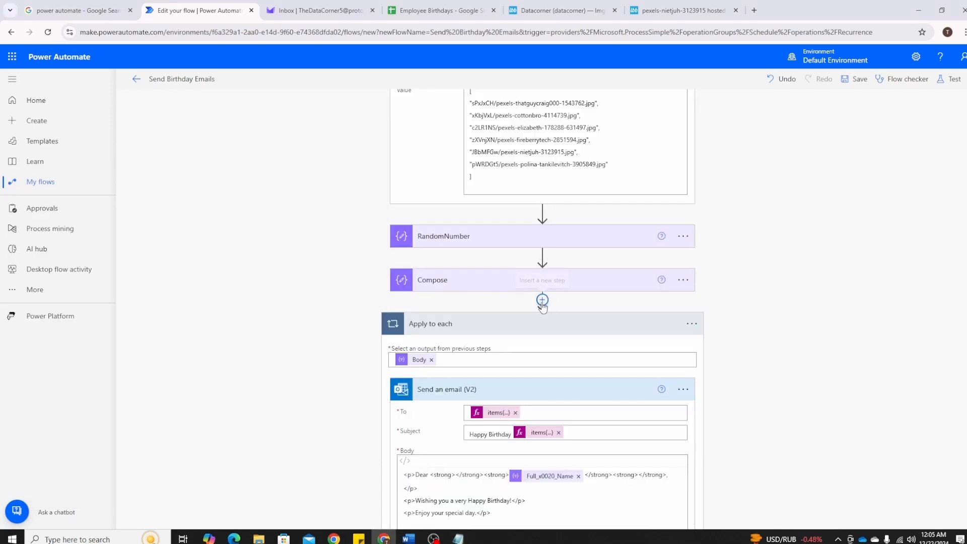
left_click(543, 302)
left_click(529, 314)
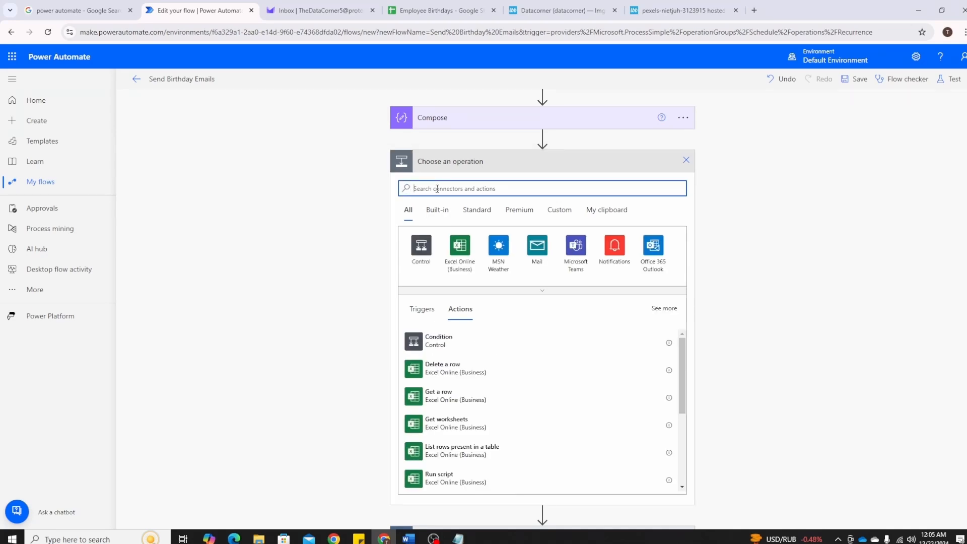
type("compose")
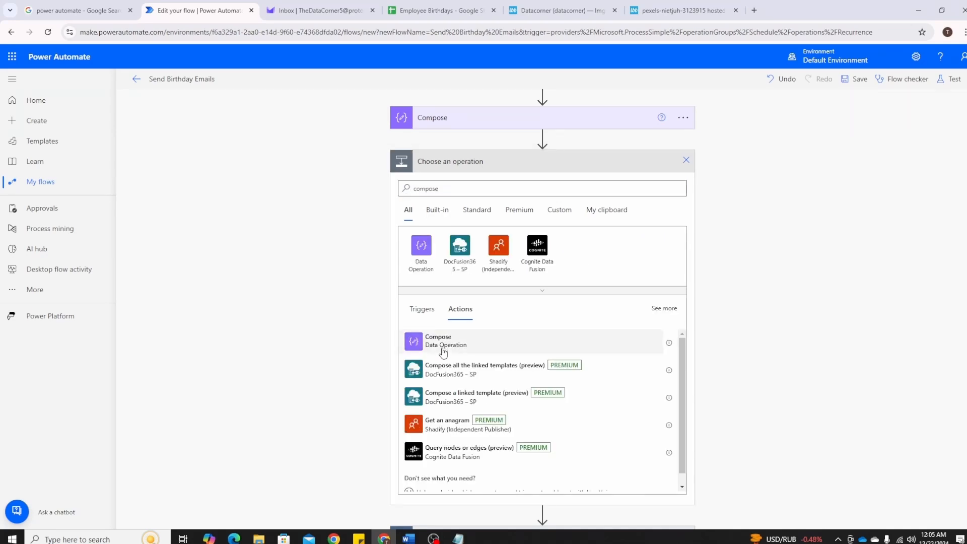
left_click(443, 342)
left_click(512, 398)
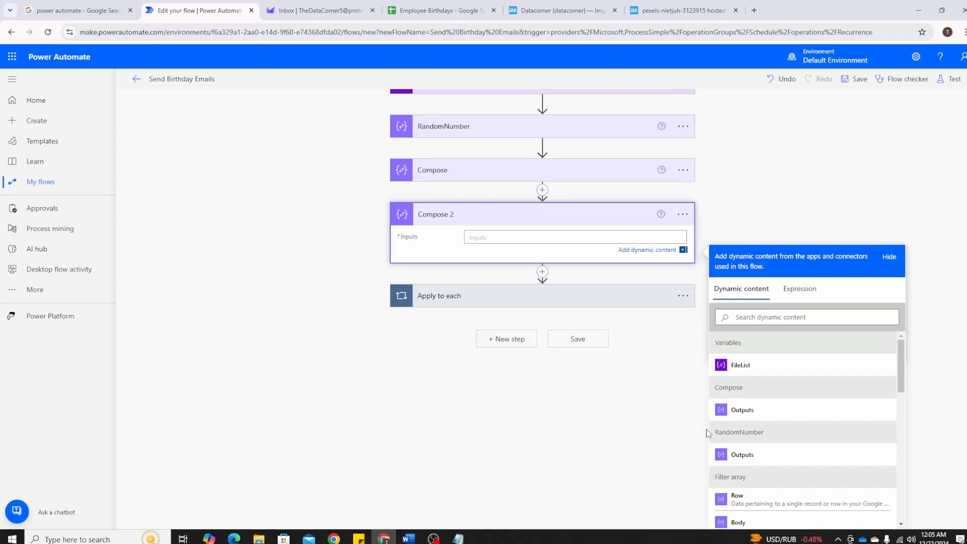
left_click(800, 289)
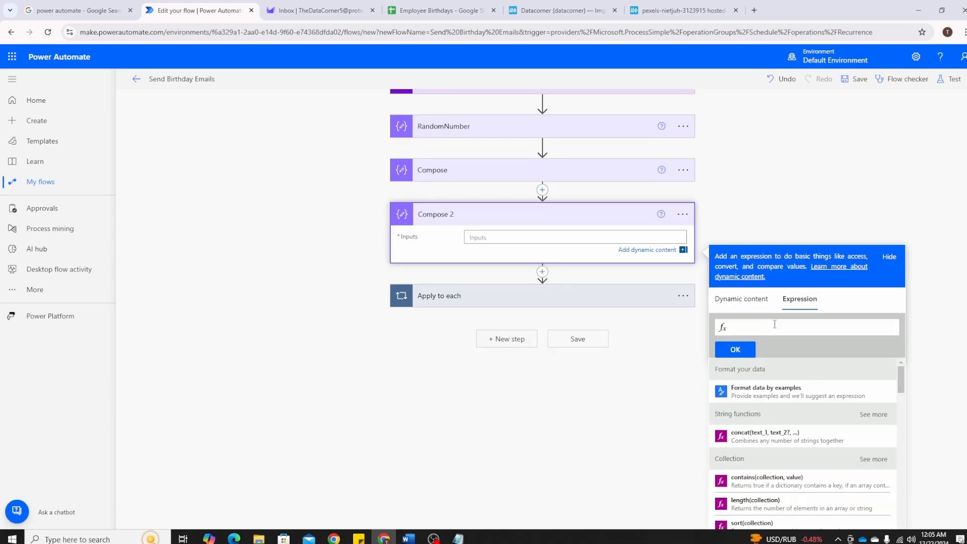
type("concat(")
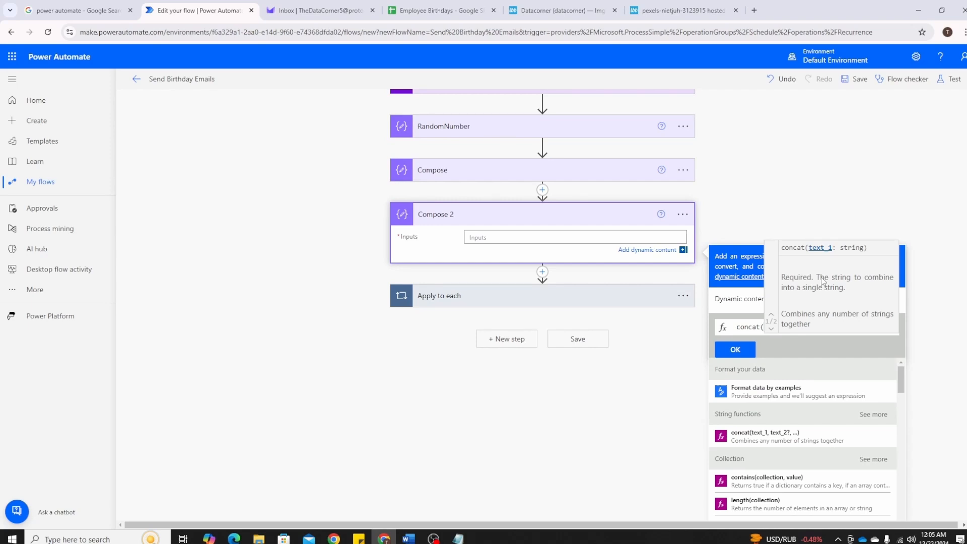
left_click(458, 539)
left_click(167, 291)
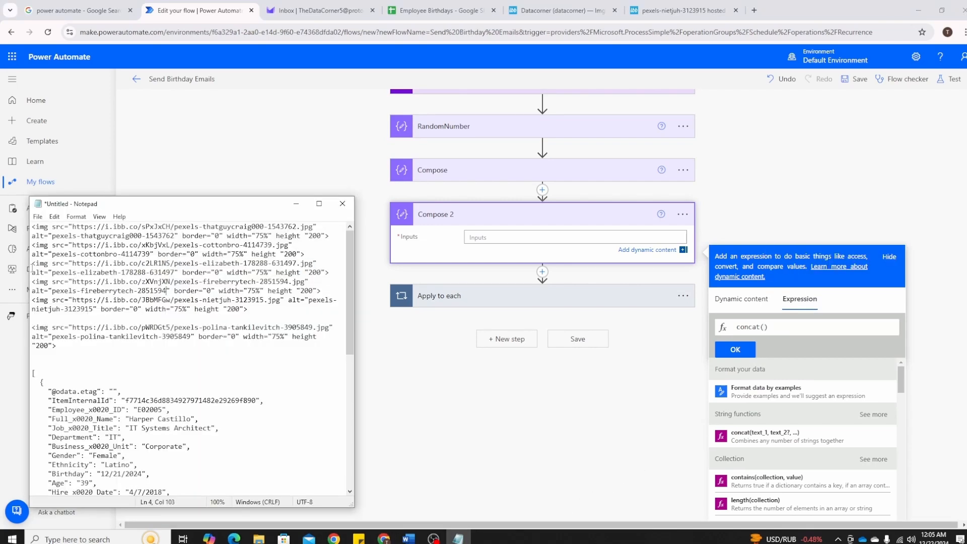
left_click(33, 328)
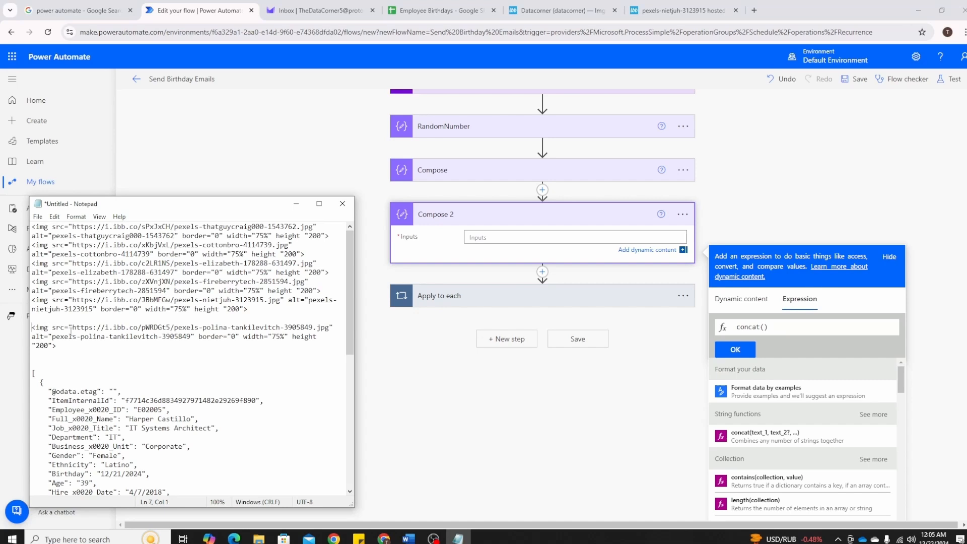
left_click(143, 328, "shift")
key("ctrl+c")
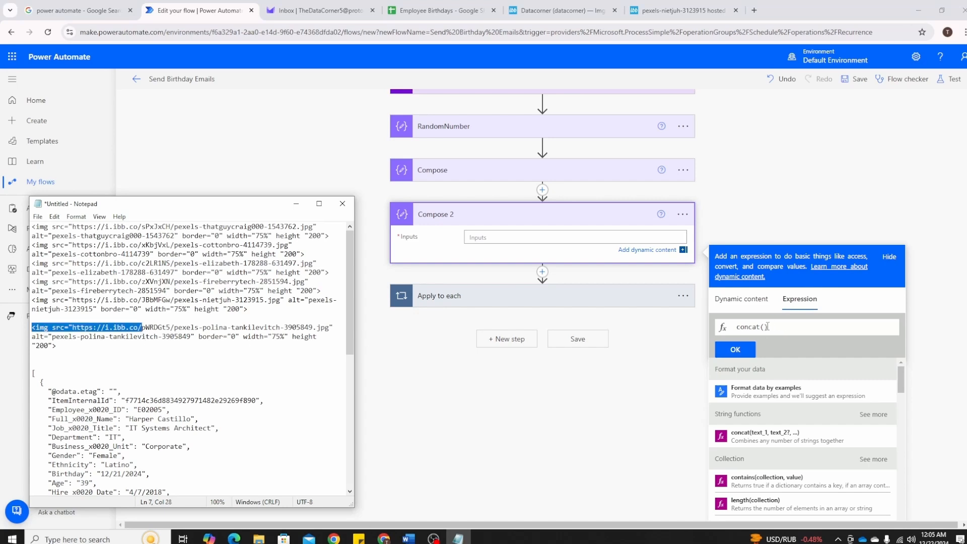
left_click(785, 340)
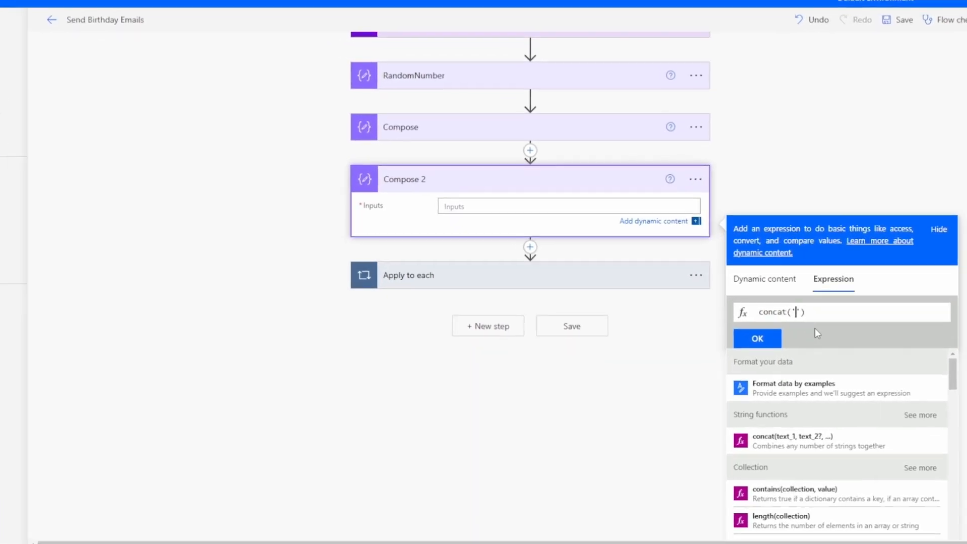
key("ctrl+v")
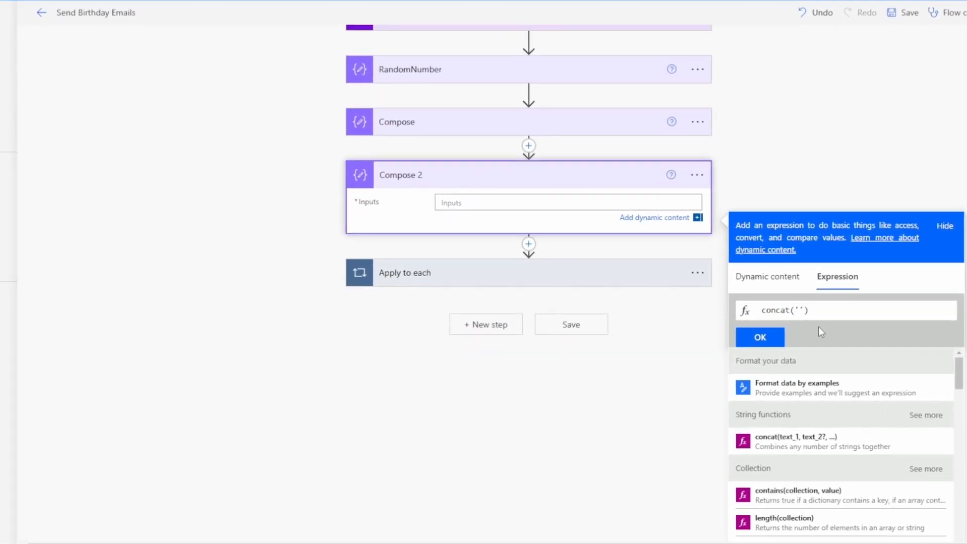
key("Right")
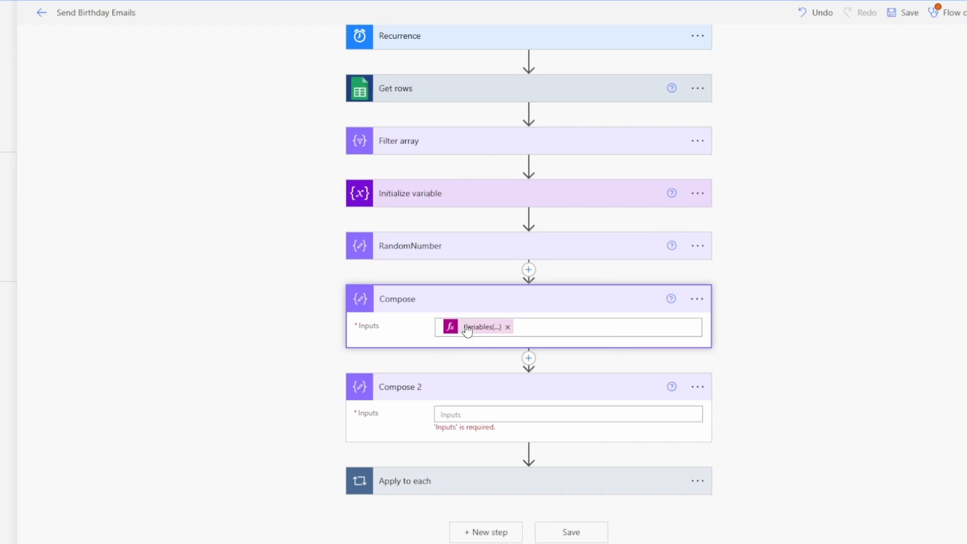
Rename the first Compose action, which picks the entry from the FileList variable, as FinalPicture
left_click(698, 299)
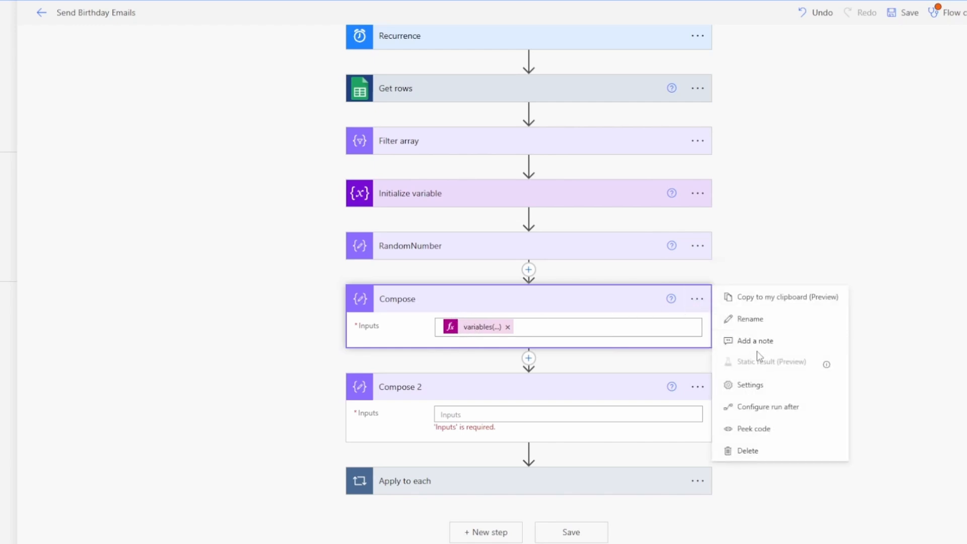
left_click(761, 328)
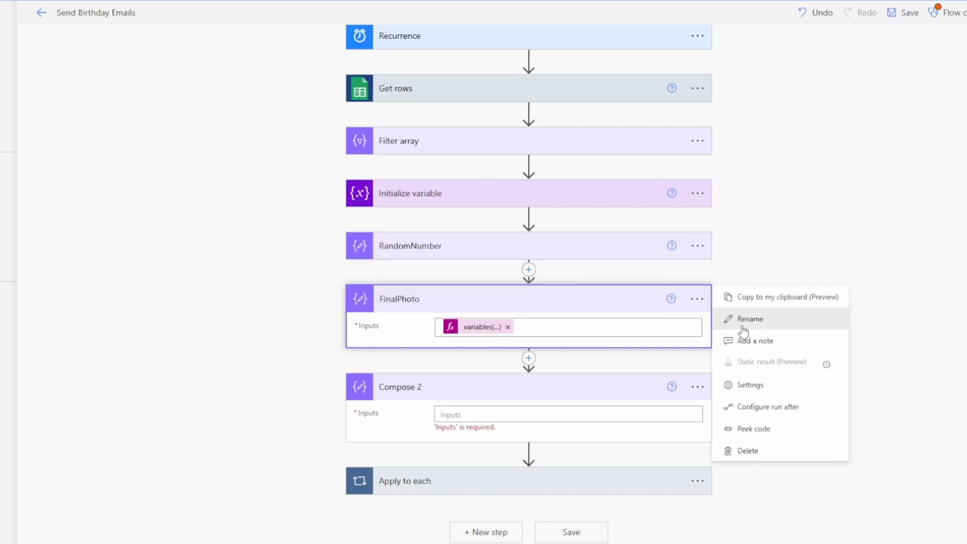
left_click(743, 328)
left_click(562, 327)
left_click(537, 420)
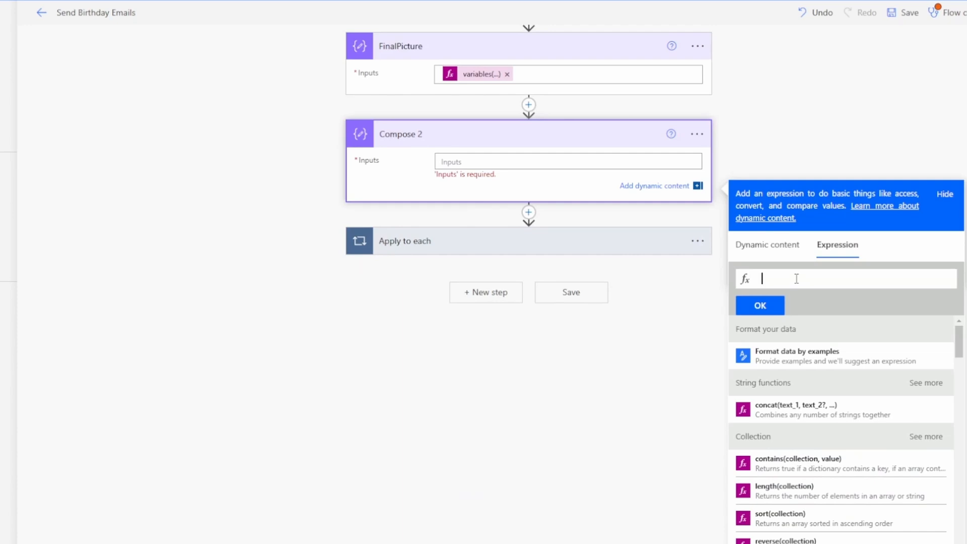
type("concat")
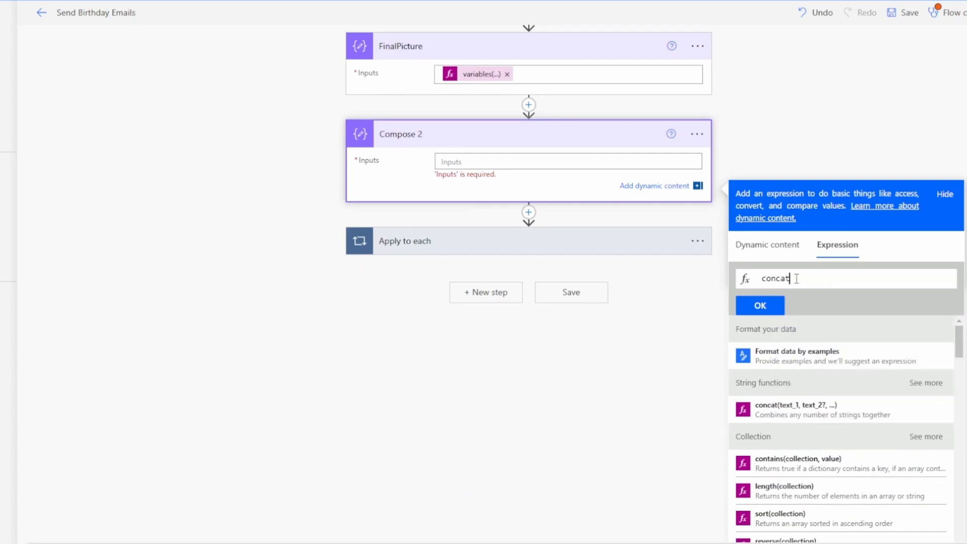
type("('")
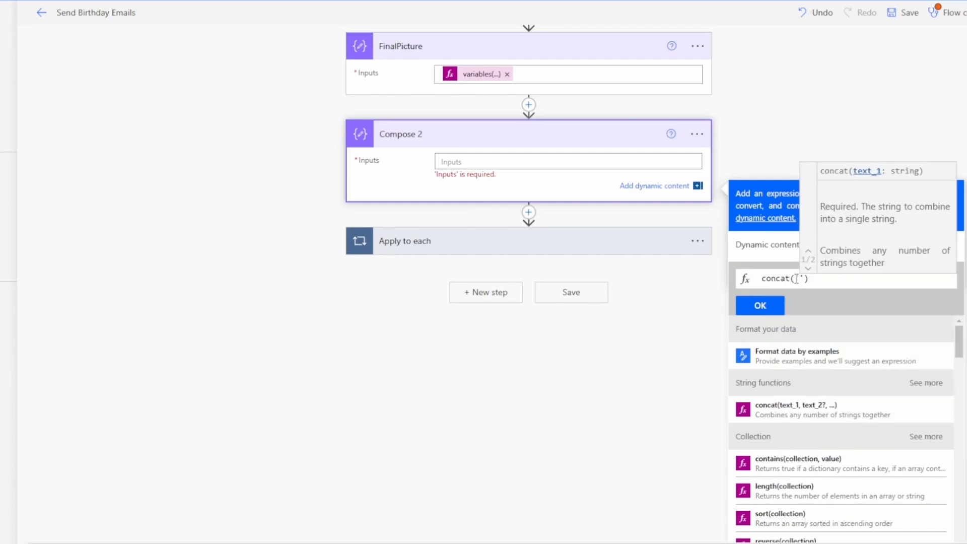
key("ctrl+v")
type("',")
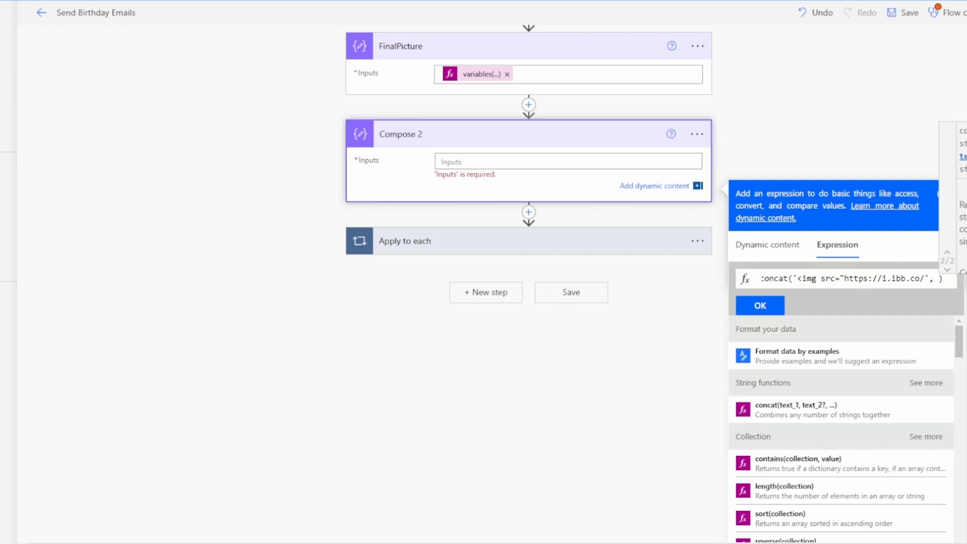
left_click(793, 279)
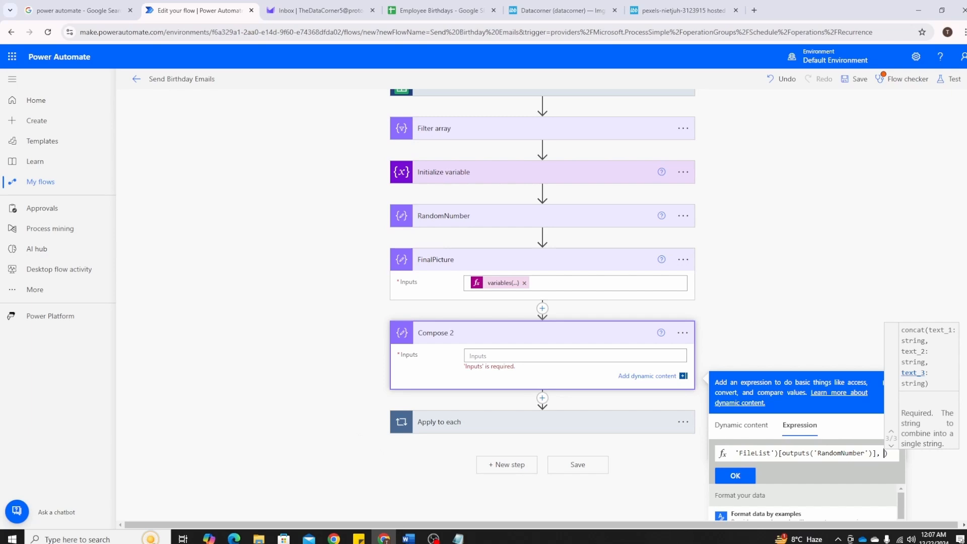
Complete the concat expression with 'border="0" width="75%" height "200">' copied from Notepad, insert it in Compose 2 and compare it with the img tag
left_click(458, 538)
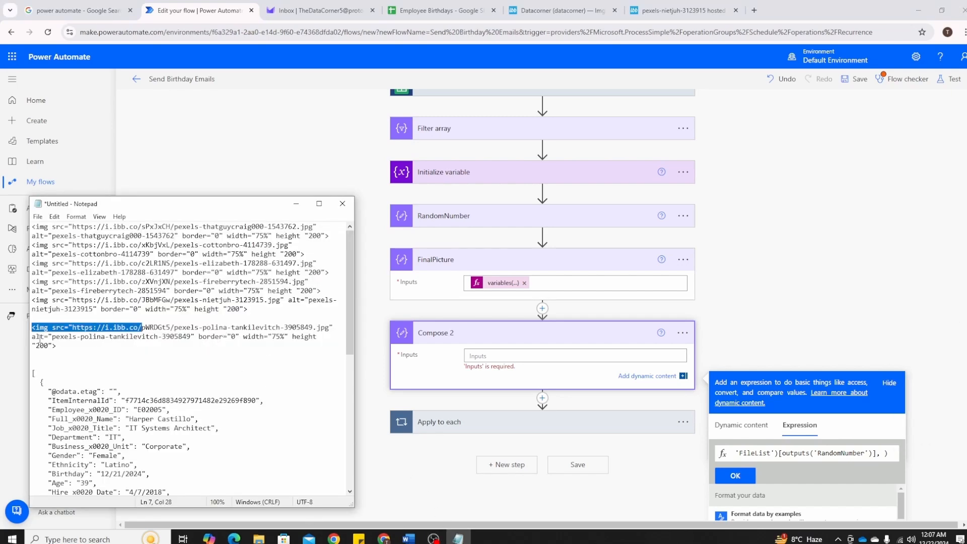
left_click_drag(32, 337, 61, 352)
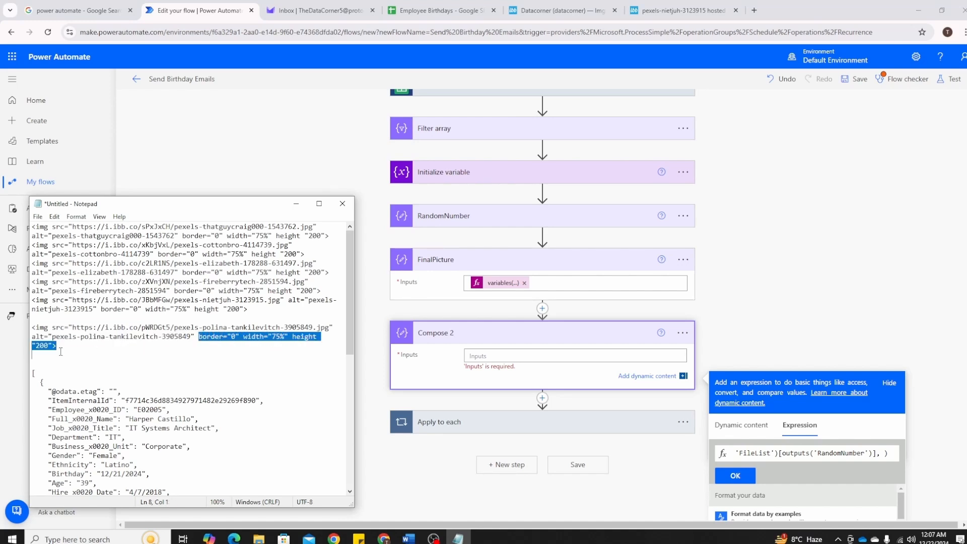
left_click(885, 454)
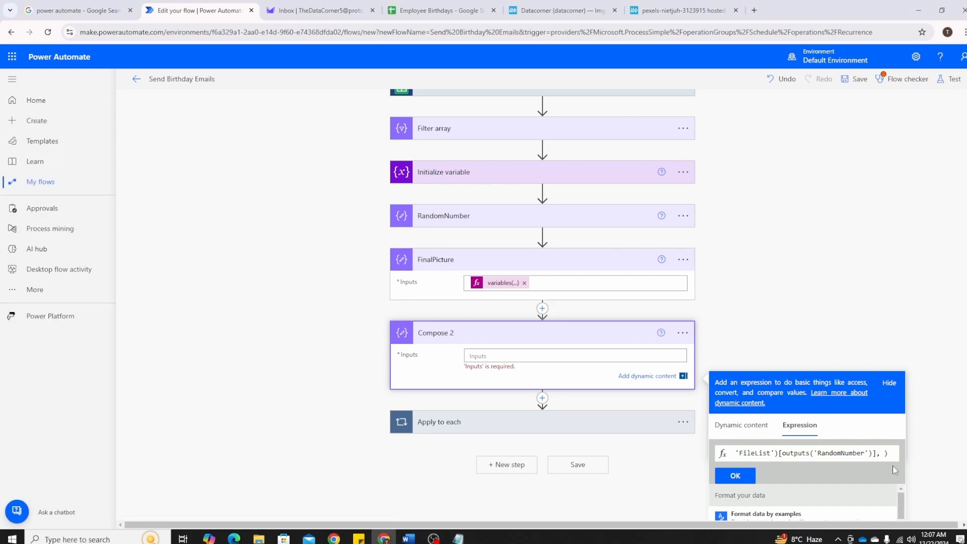
type("'border=\"0\" width=\"75%\" height=\"200\">'")
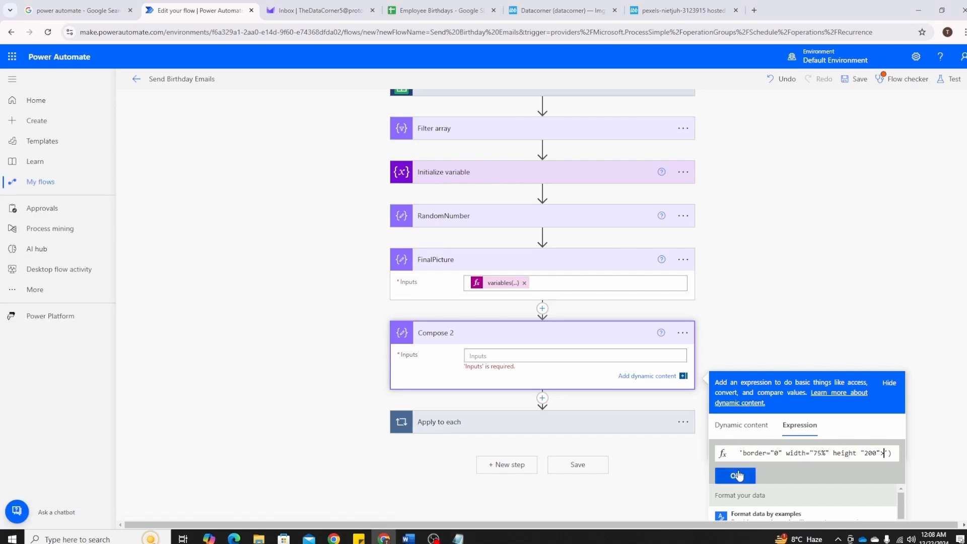
left_click(736, 475)
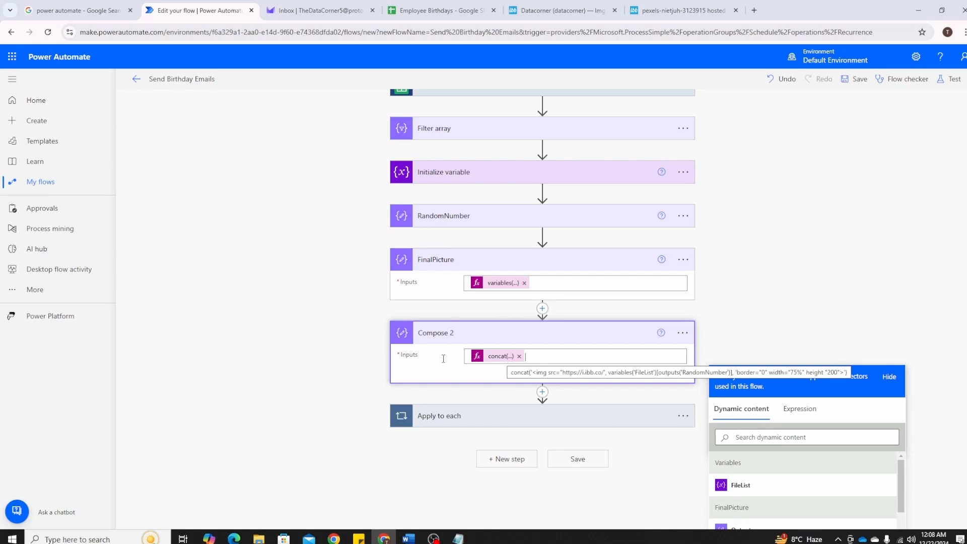
key("alt+Tab")
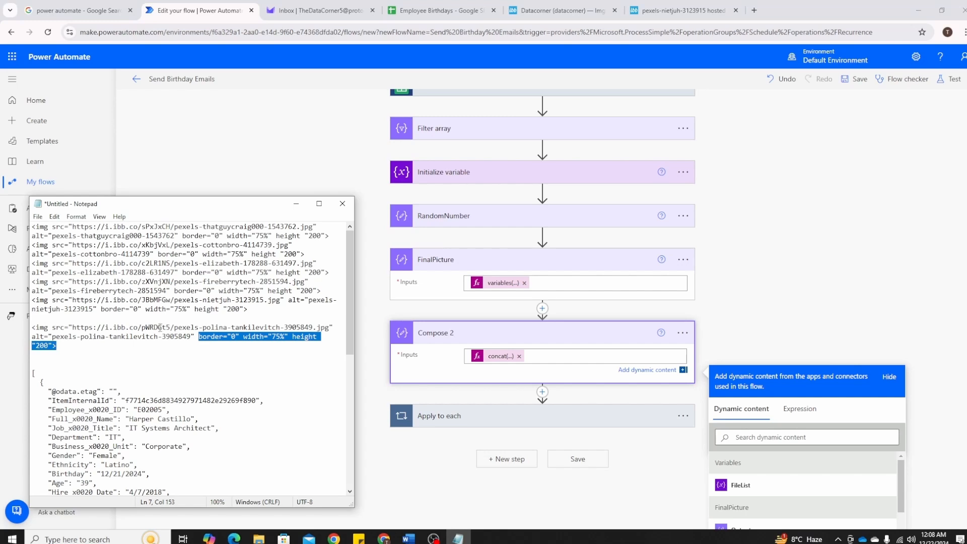
key("alt+Tab")
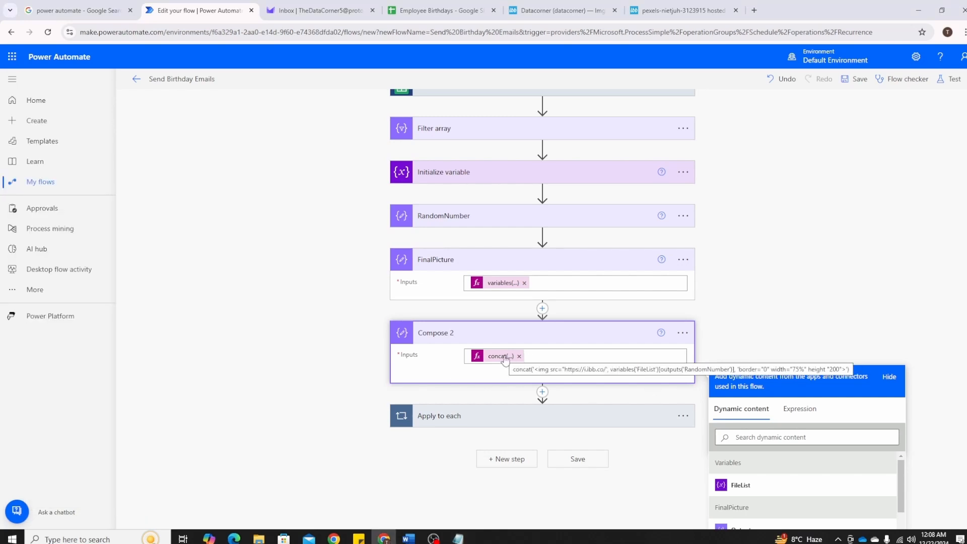
Expand the Apply to each loop with its Send an email action, and rename Compose 2 as Image2Add
left_click(469, 418)
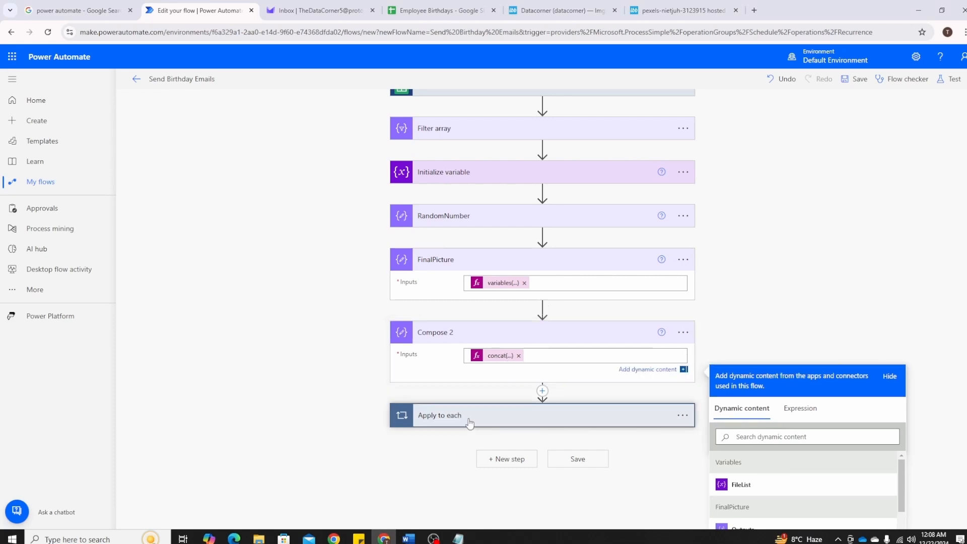
left_click(483, 412)
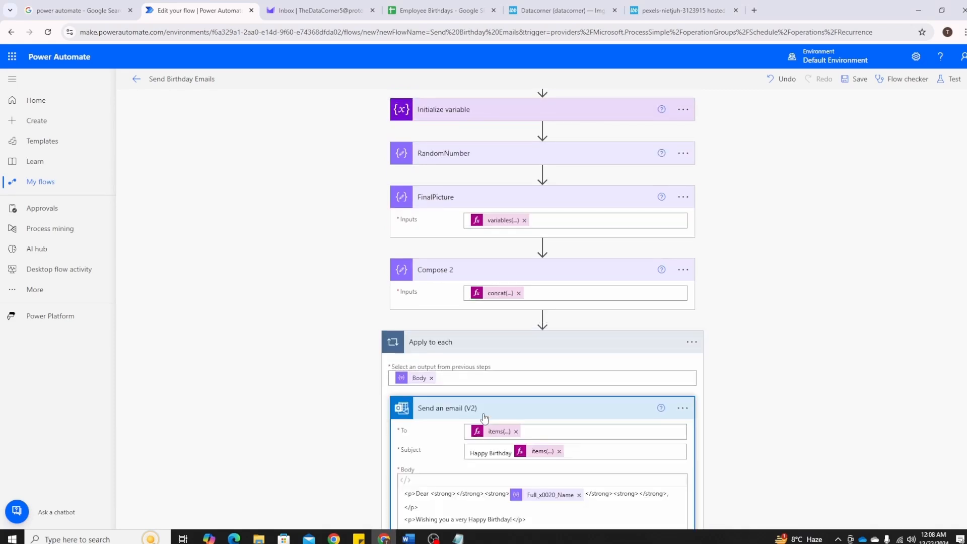
scroll(487, 348, "up", 2)
left_click(683, 200)
left_click(634, 237)
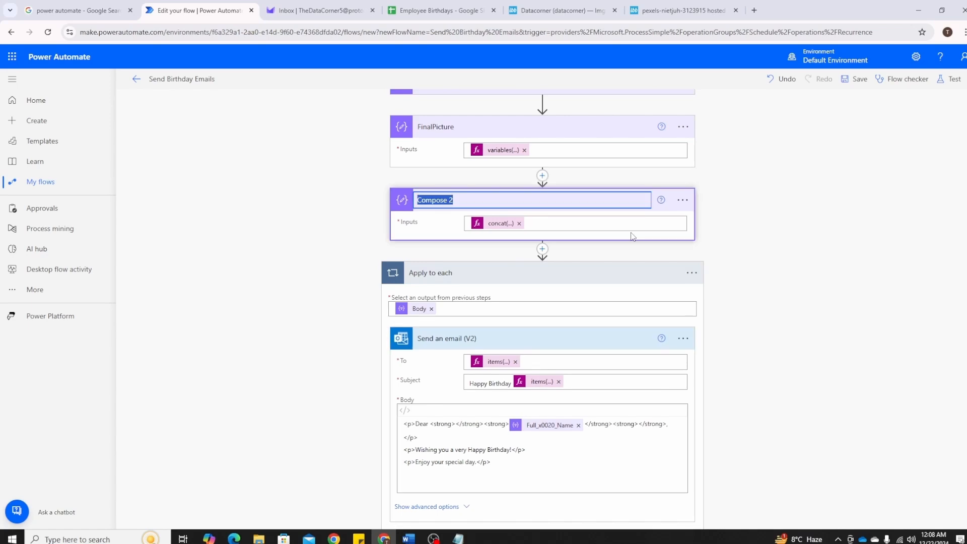
type("Image2Add")
key("Return")
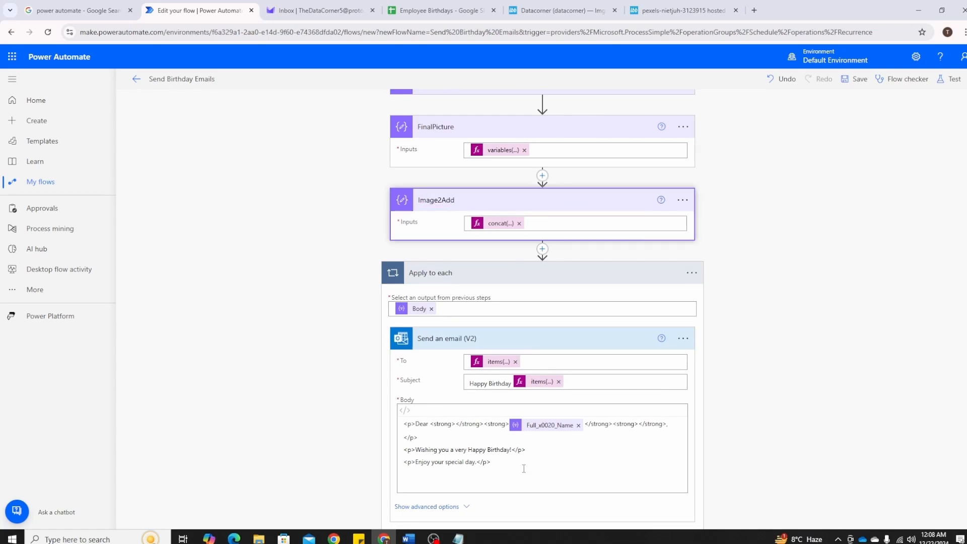
Insert the Image2Add outputs below the closing line of the email body and save the flow
left_click(464, 485)
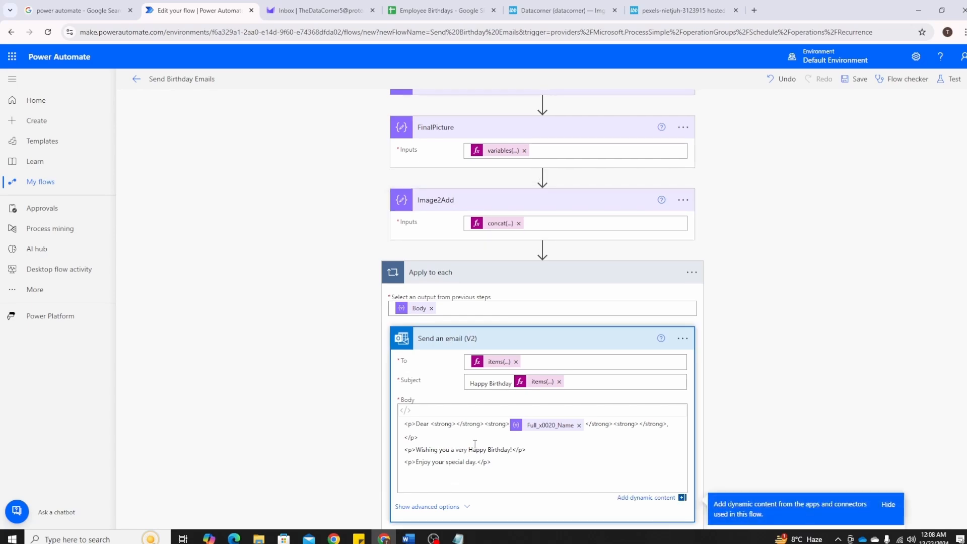
scroll(642, 393, "down", 3)
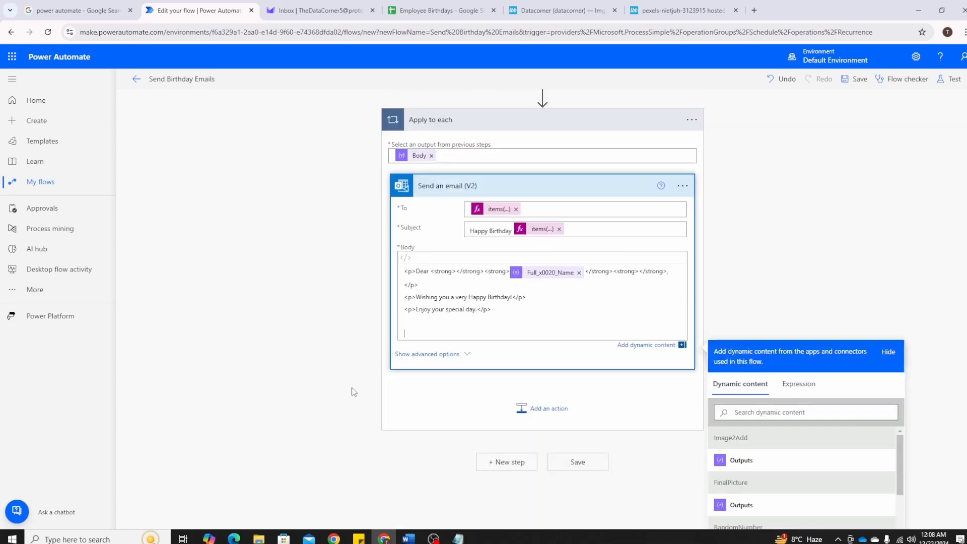
scroll(351, 391, "down", 2)
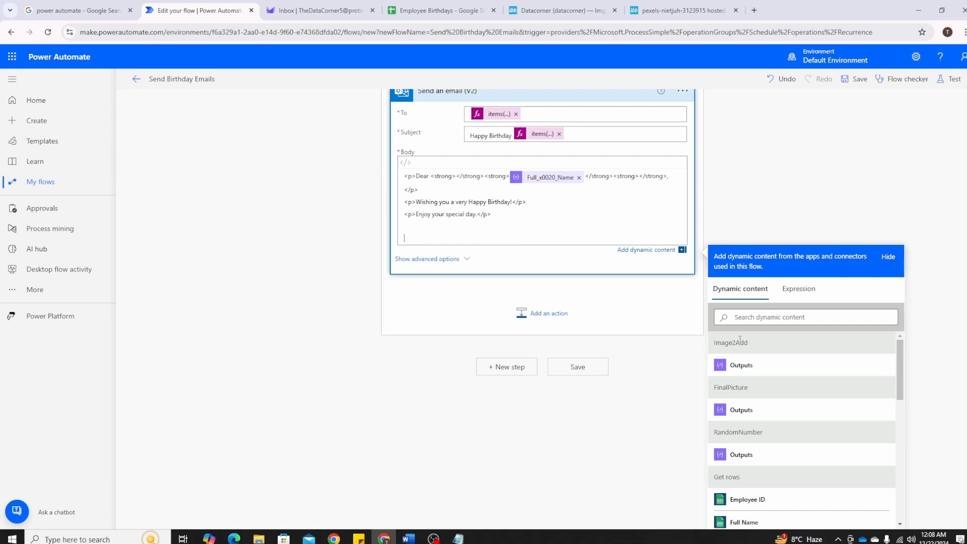
left_click(742, 366)
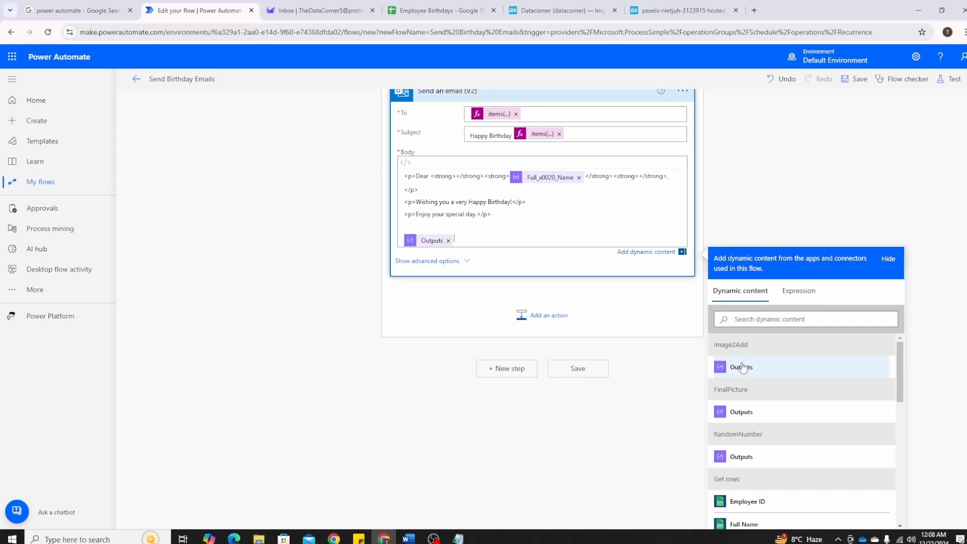
left_click(575, 373)
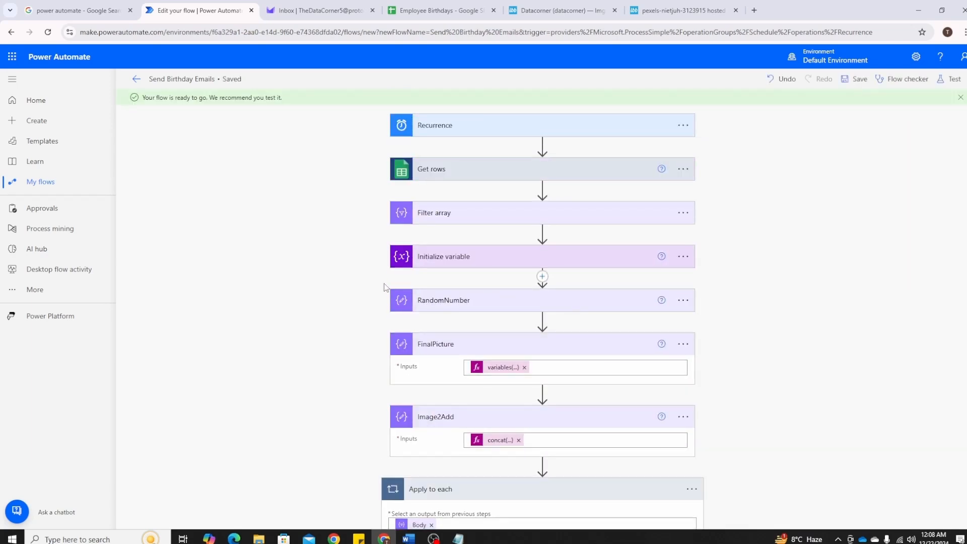
Switch to the Proton Mail inbox and delete the two earlier Happy Birthday test emails
left_click(298, 9)
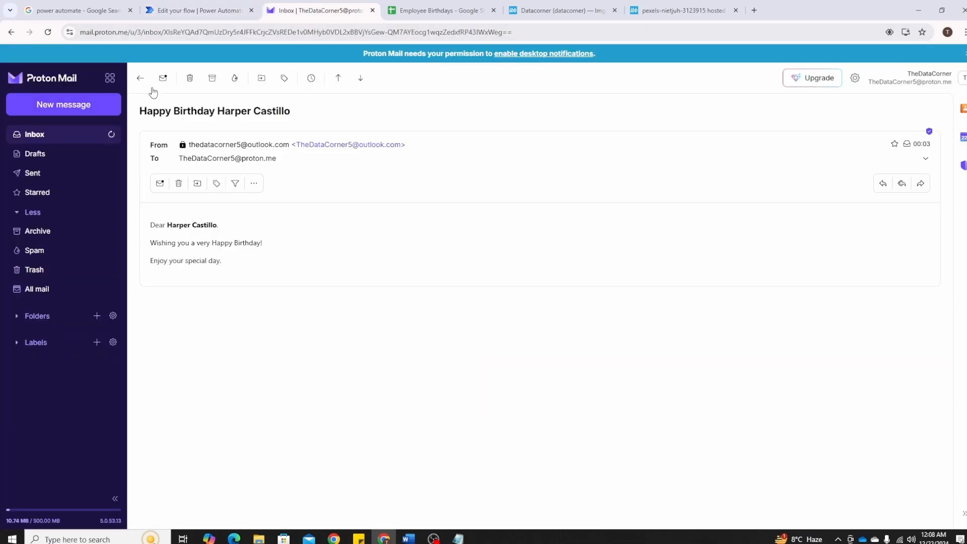
left_click(140, 78)
left_click(143, 168)
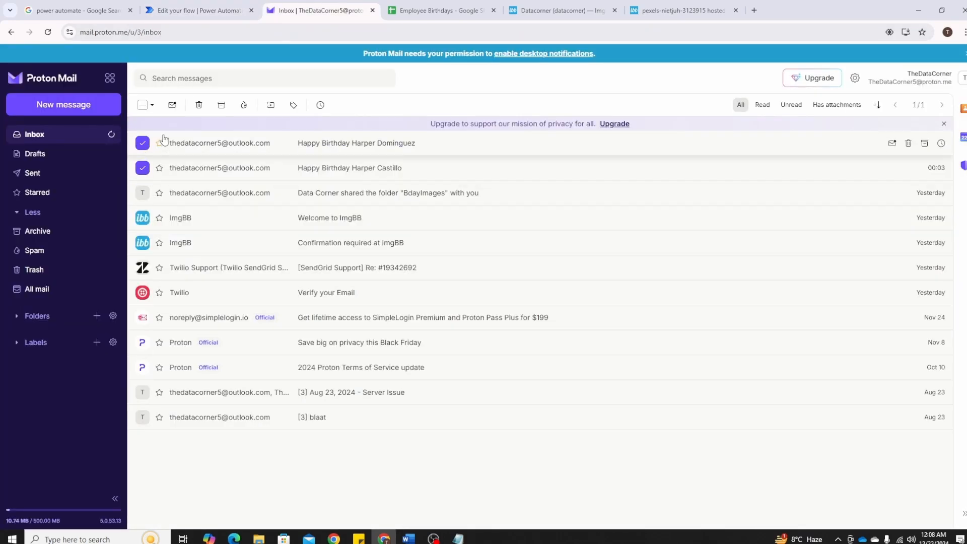
left_click(201, 107)
Switch back to the Power Automate flow and run a manual test of it
left_click(109, 10)
left_click(187, 10)
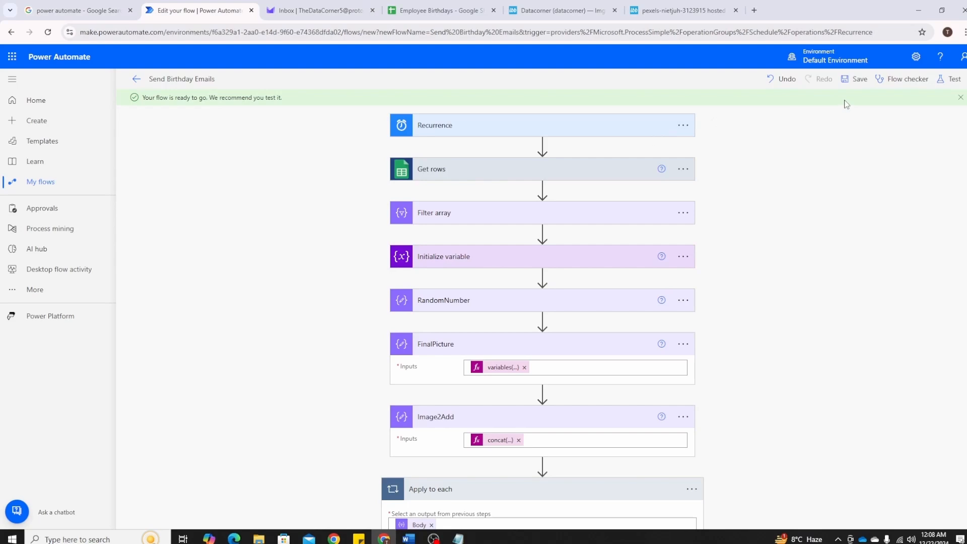
left_click(949, 79)
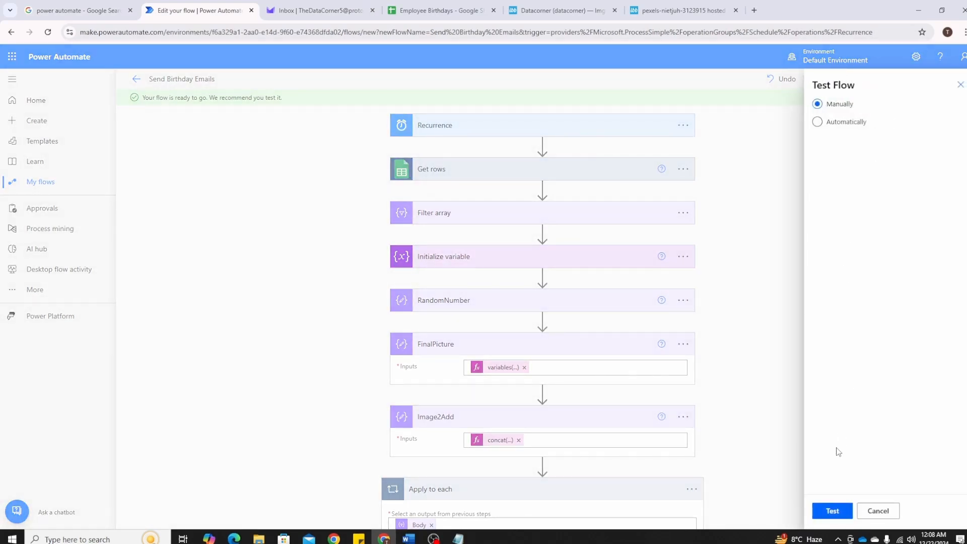
left_click(832, 511)
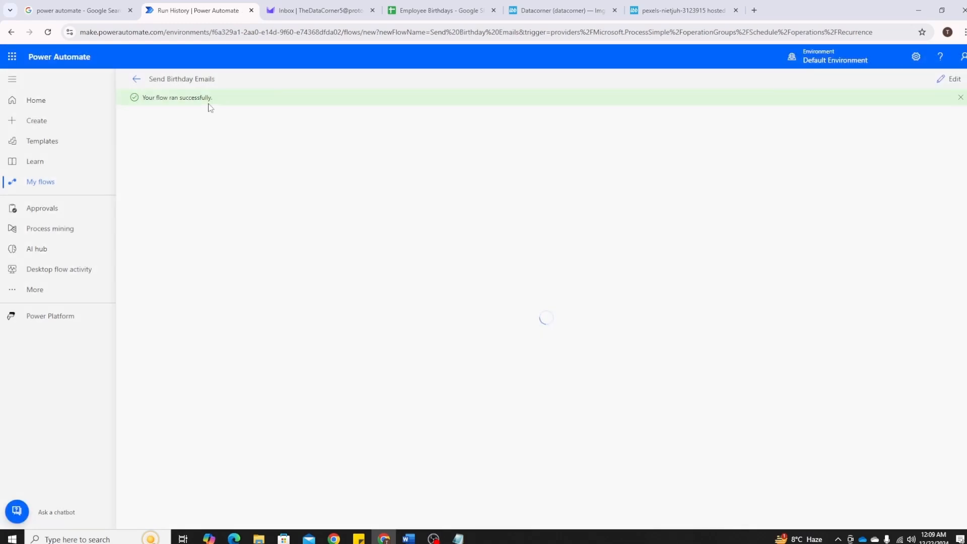
Refresh the Proton Mail inbox and examine the message and image in the second of the new birthday emails
left_click(310, 7)
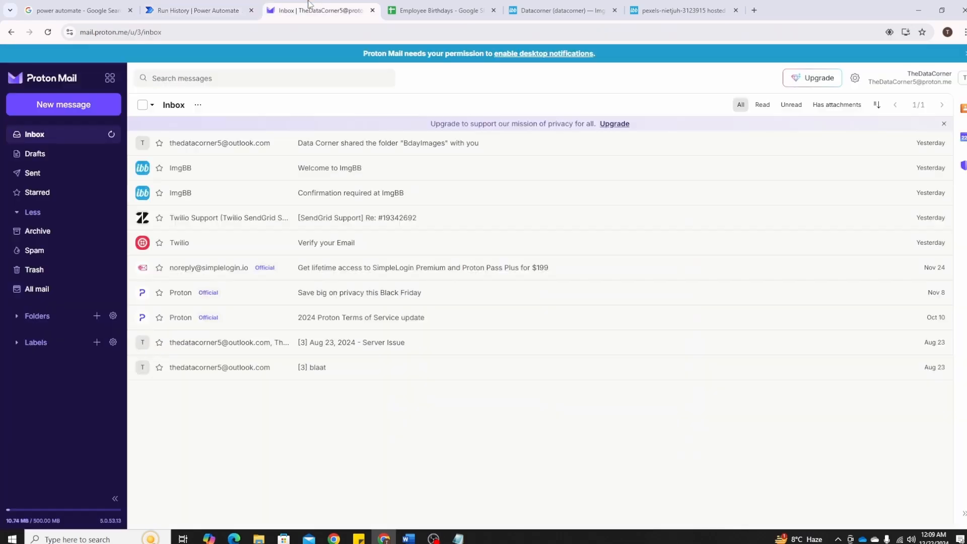
left_click(111, 134)
left_click(313, 168)
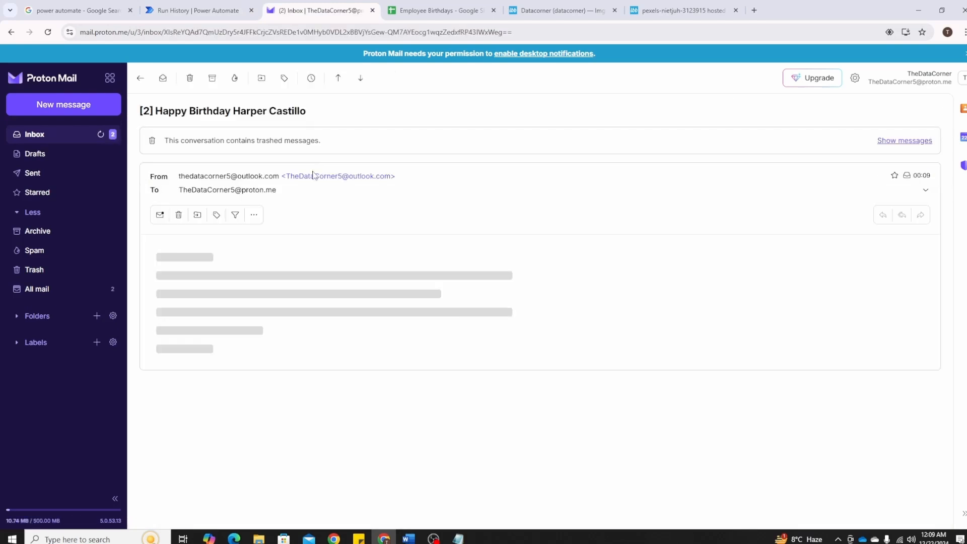
scroll(400, 265, "down", 5)
scroll(402, 266, "up", 5)
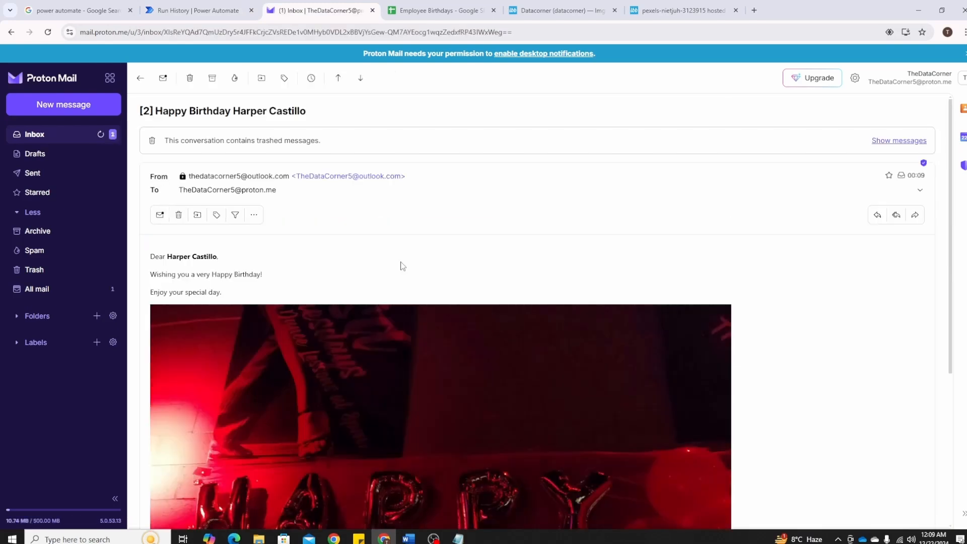
scroll(402, 265, "down", 5)
scroll(398, 251, "up", 4)
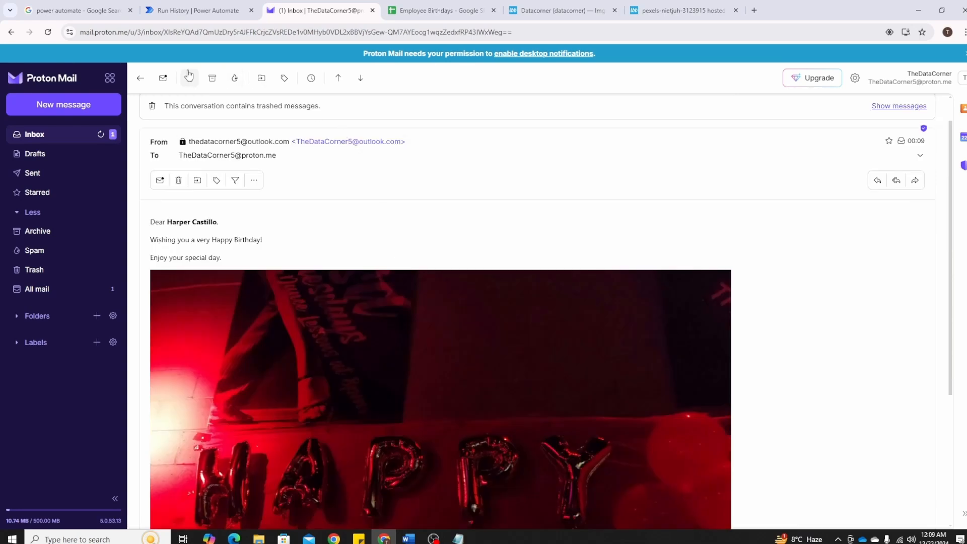
Examine the message and image in the other new birthday email, and return to the flow's run in Power Automate
left_click(140, 79)
left_click(338, 146)
scroll(408, 245, "down", 5)
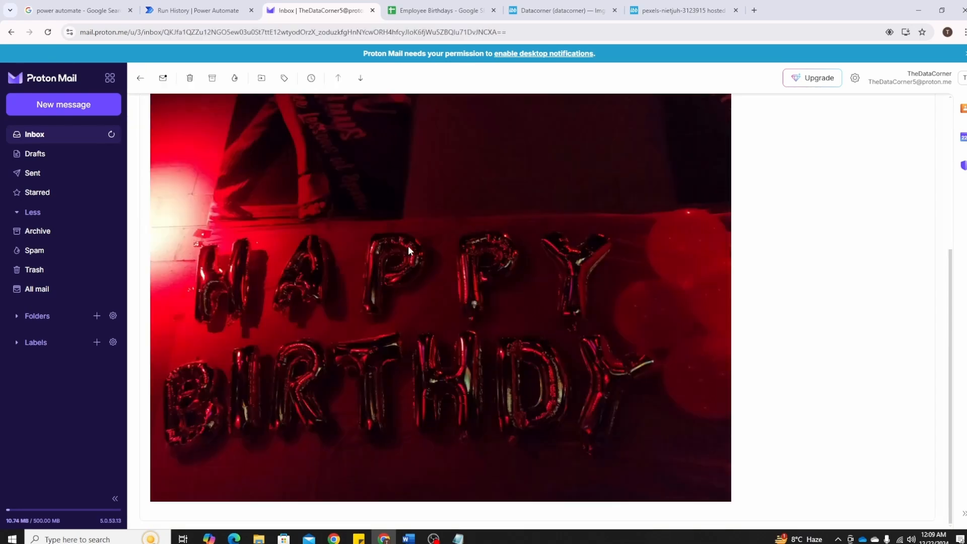
scroll(426, 244, "up", 5)
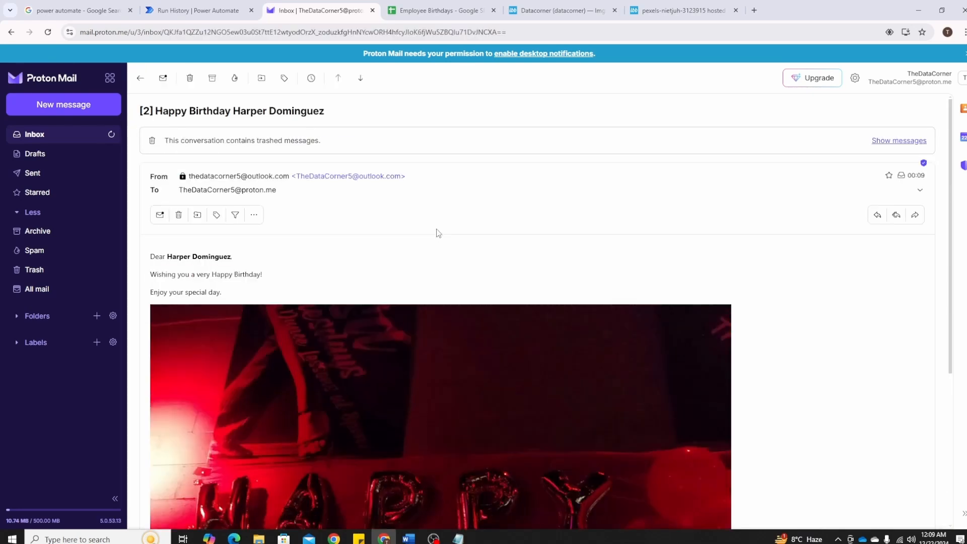
scroll(437, 231, "down", 5)
scroll(438, 230, "up", 5)
left_click(217, 4)
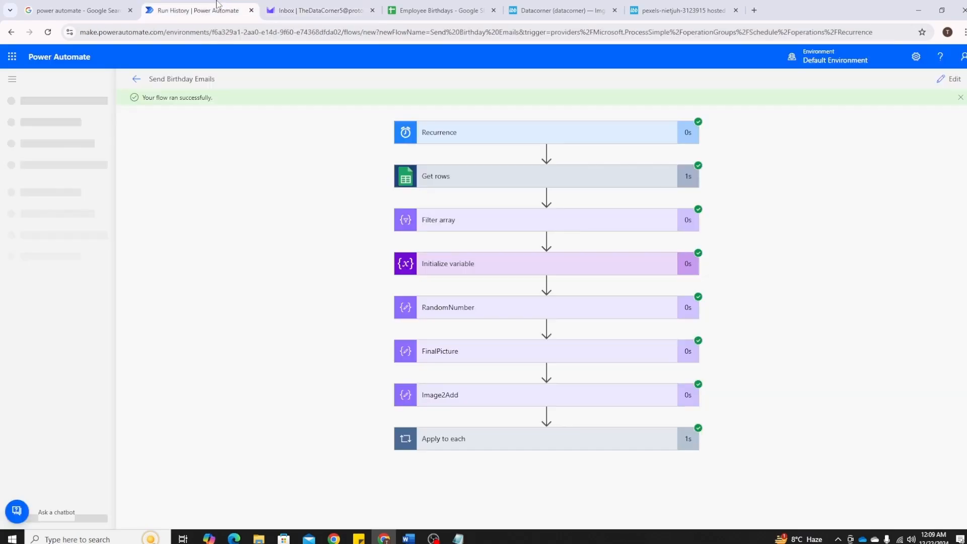
Examine the run's RandomNumber inputs and outputs and its Apply to each loop
left_click(490, 312)
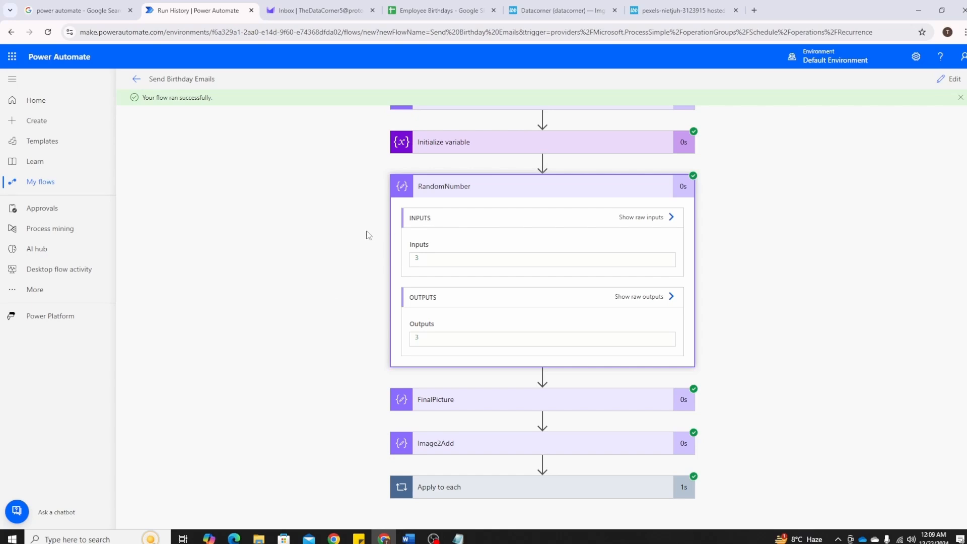
left_click(460, 496)
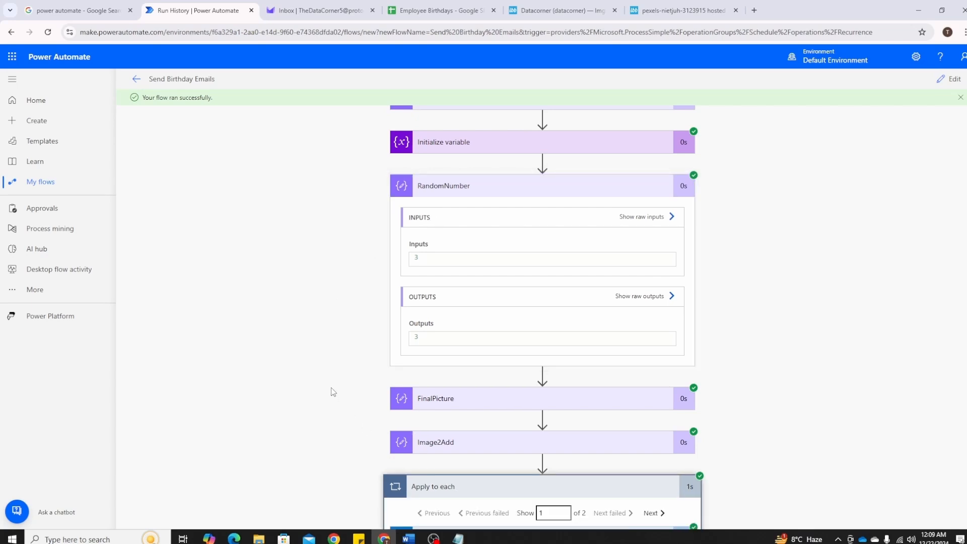
scroll(624, 276, "up", 3)
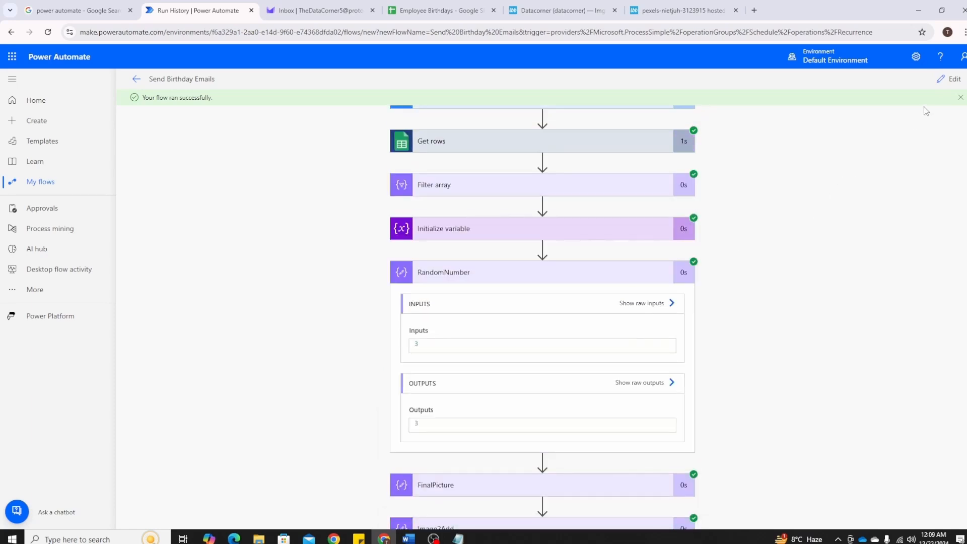
Reopen the flow for editing and review the RandomNumber, Image2Add and Send an email (V2) actions
left_click(949, 79)
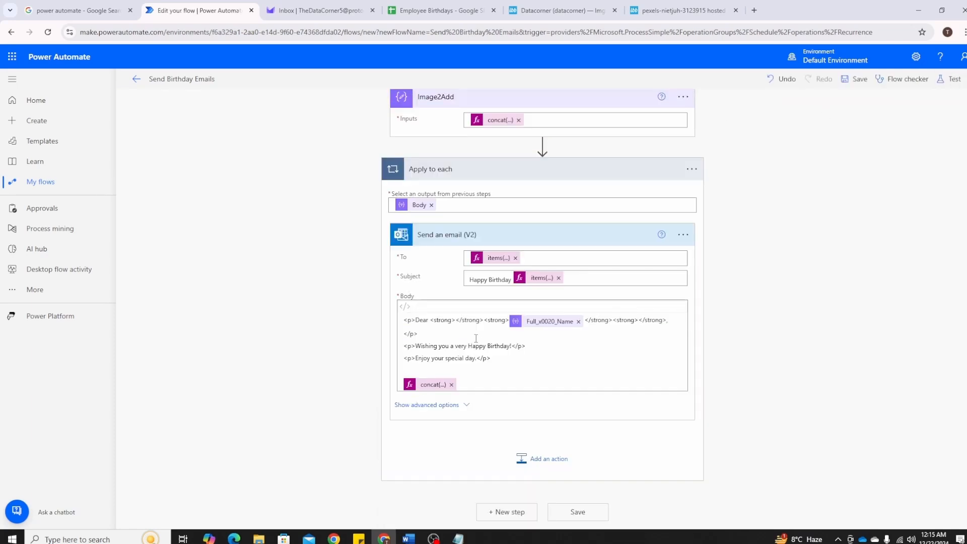
scroll(450, 274, "up", 3)
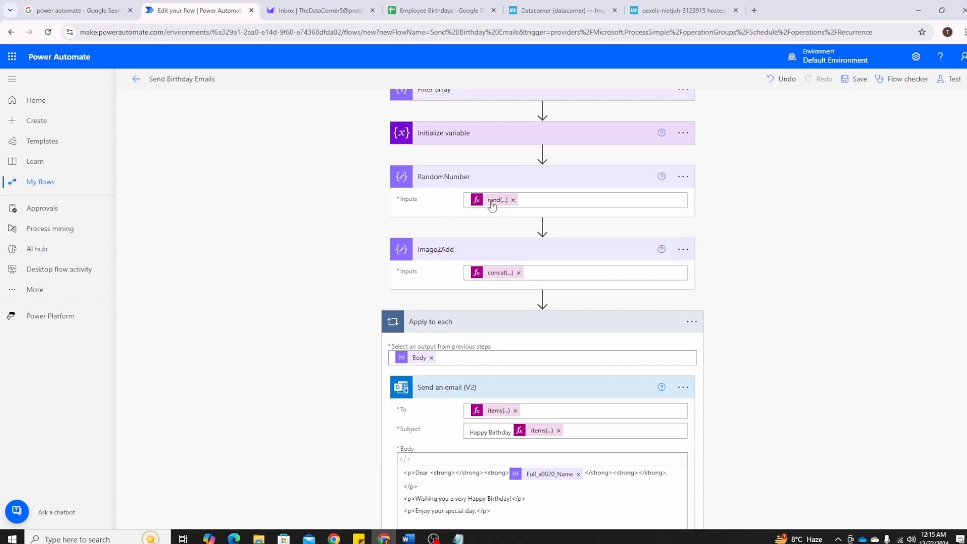
scroll(371, 313, "down", 3)
scroll(444, 360, "up", 3)
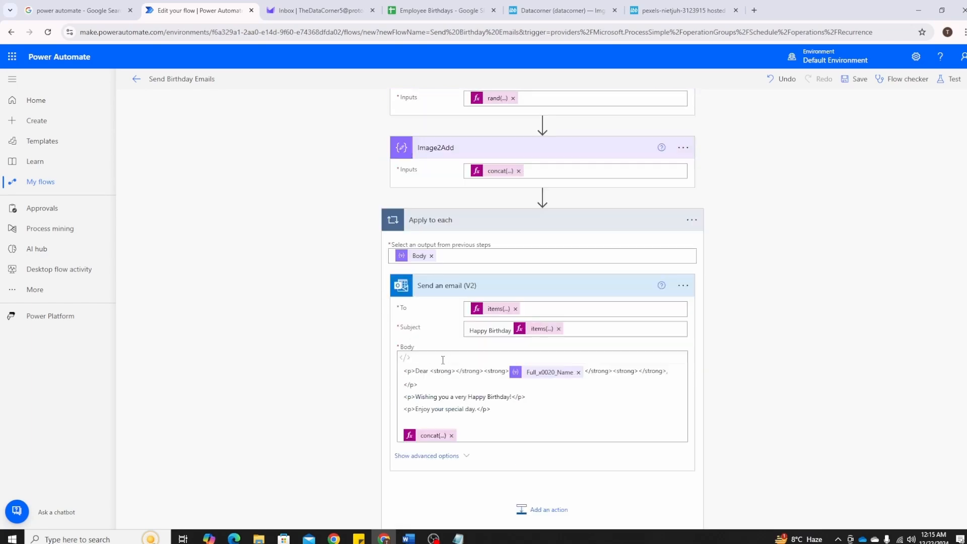
scroll(438, 327, "down", 5)
left_click(432, 286)
scroll(432, 291, "up", 3)
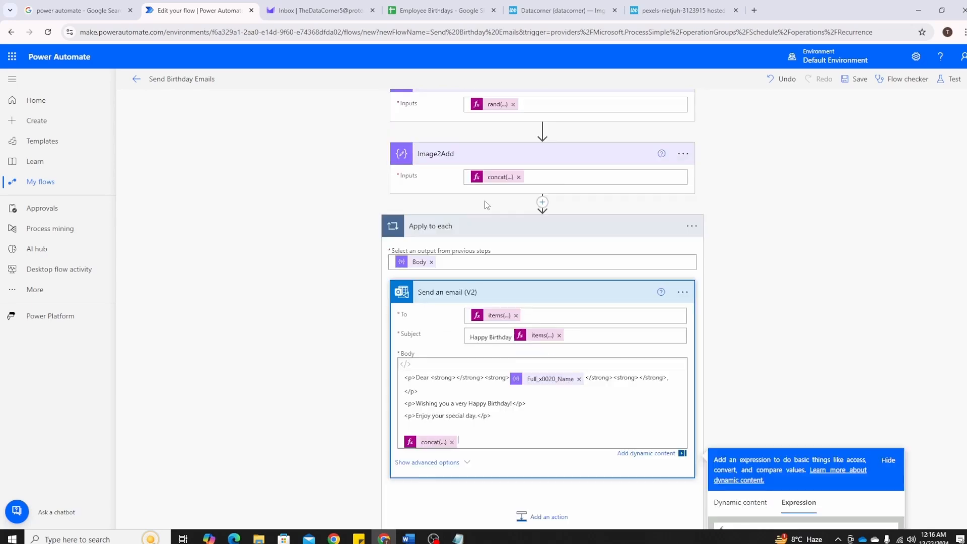
In the Image2Add concat expression, replace outputs('RandomNumber') with rand(0,5) and copy the whole expression
left_click(503, 178)
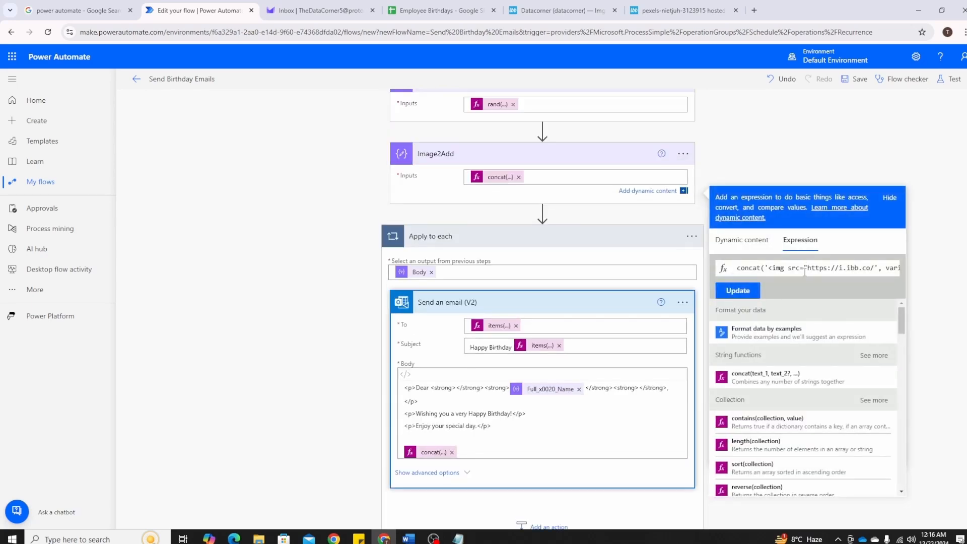
left_click_drag(738, 268, 770, 278)
left_click(857, 272)
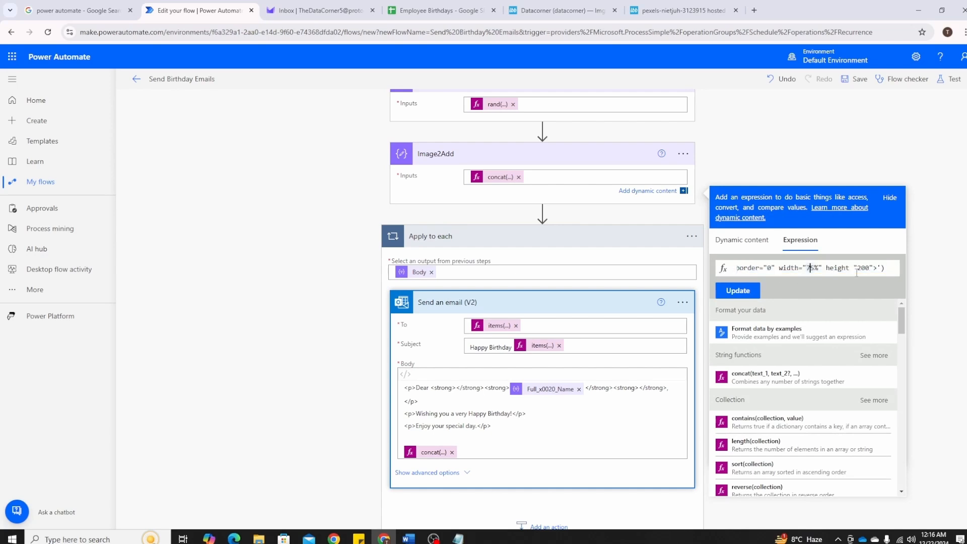
key("Left")
key("Left")
key("Left")
key("Left")
key("Left")
key("Left")
key("Left")
key("Left")
key("Left")
key("Left")
key("Left")
key("Left")
key("Left")
key("Left")
key("Left")
key("Left")
key("Left")
key("Left")
key("Left")
key("Left")
key("Left")
key("Left")
key("Left")
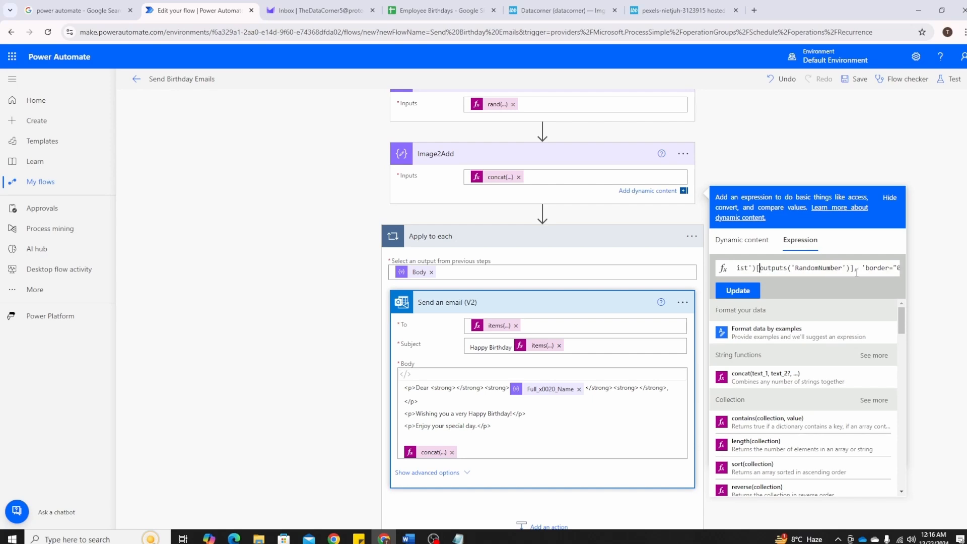
key("shift+Right")
key("shift+Right")
key("shift+Right")
key("shift+Right")
key("shift+Right")
key("shift+Right")
key("shift+Right")
key("shift+Right")
key("shift+Right")
key("shift+Right")
key("shift+Right")
key("shift+Right")
key("shift+Right")
key("shift+Right")
key("shift+Right")
key("shift+Right")
key("shift+Right")
key("shift+Right")
key("shift+Right")
key("shift+Right")
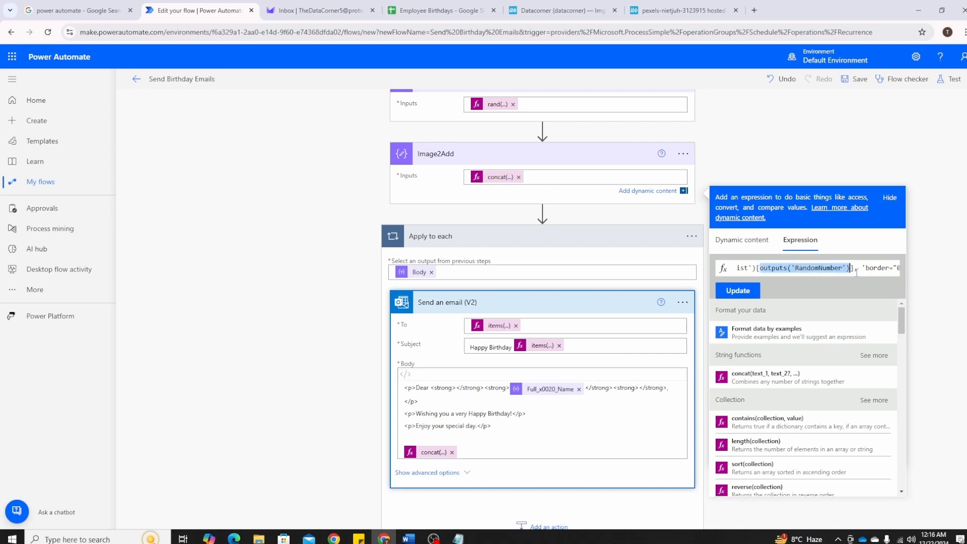
type("ran")
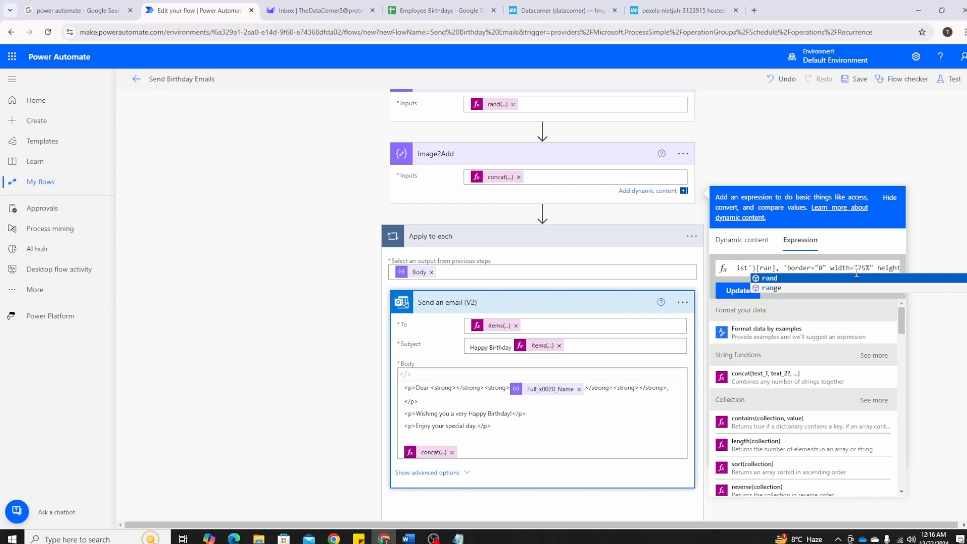
key("Return")
type("(0")
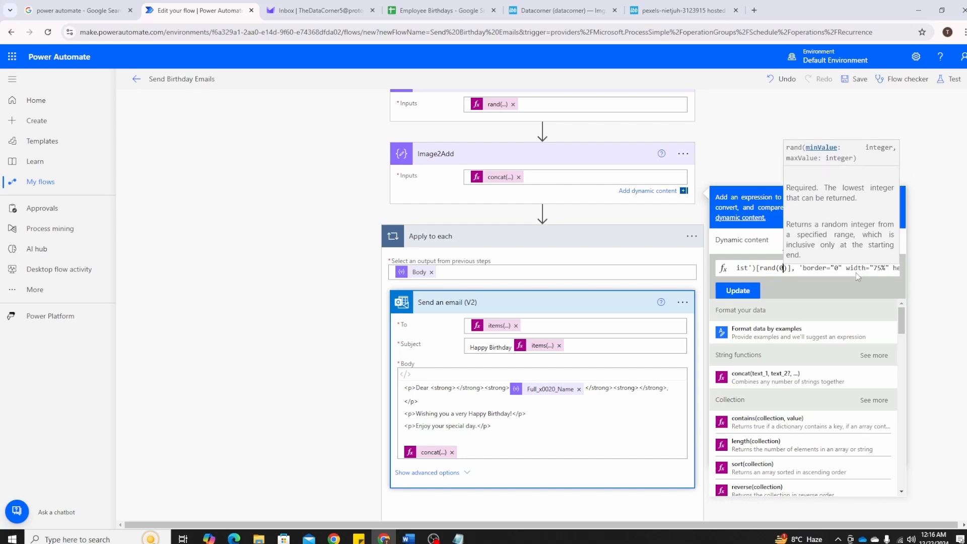
type(",5")
triple_click(857, 272)
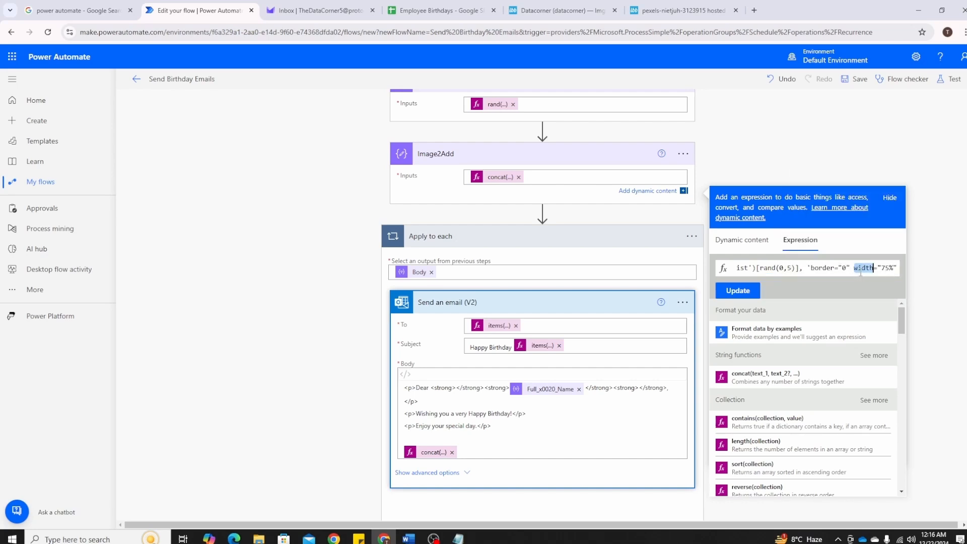
Enter the copied concat expression containing rand(0,5) as the image expression for the Send an email (V2) body
left_click(423, 457)
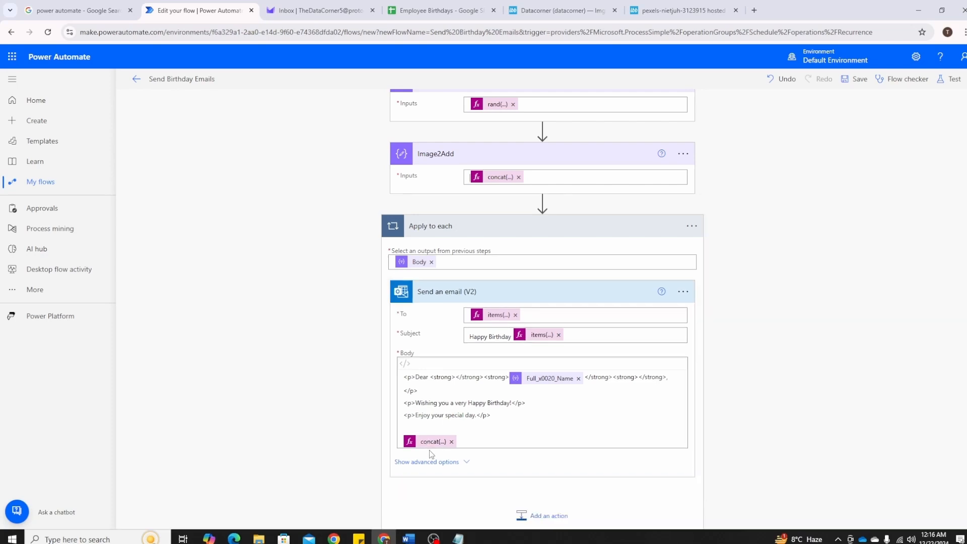
double_click(430, 447)
scroll(735, 459, "down", 3)
left_click(800, 349)
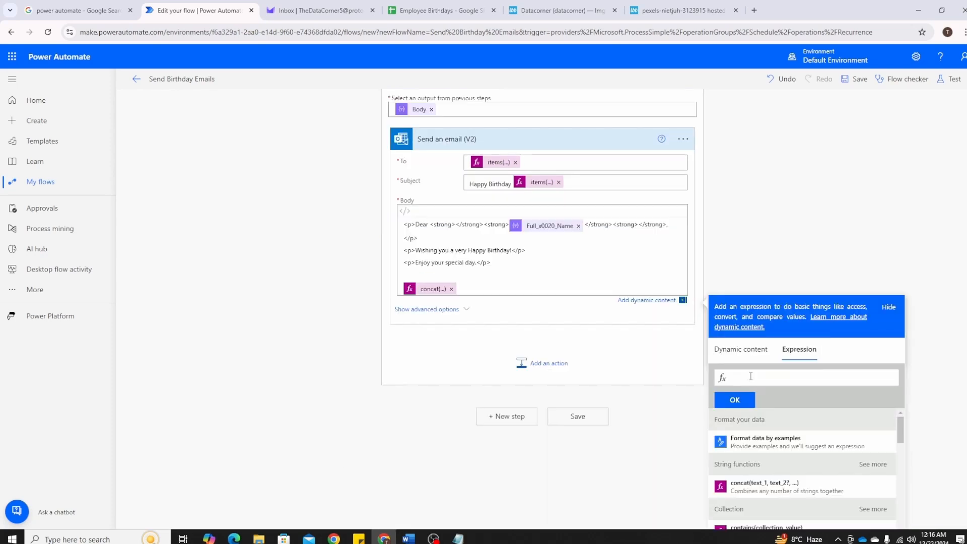
key("ctrl+v")
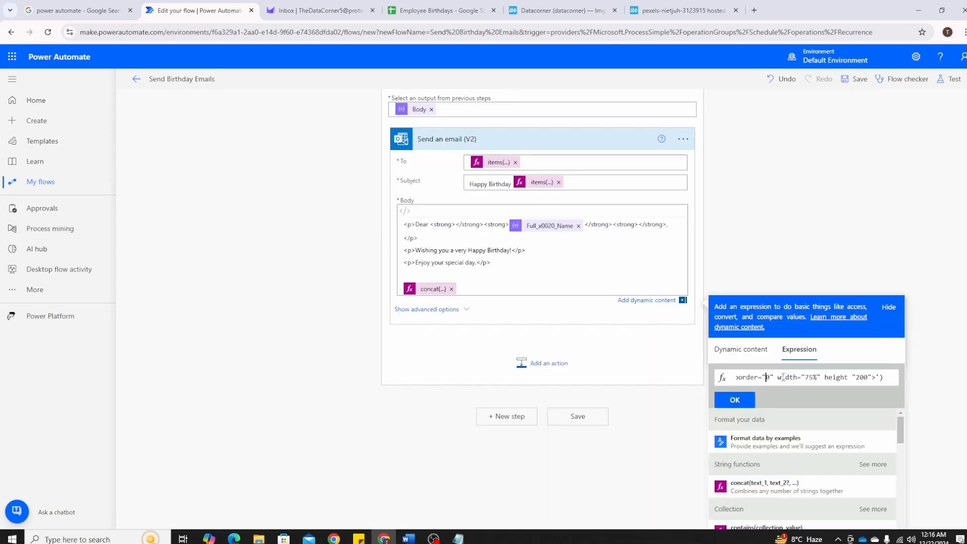
key("Left")
key("Left")
key("Left")
key("Left")
key("Left")
key("Left")
key("Left")
key("Left")
key("Left")
key("Left")
key("Left")
key("Left")
key("Left")
key("Left")
key("Left")
key("Left")
key("Left")
key("Left")
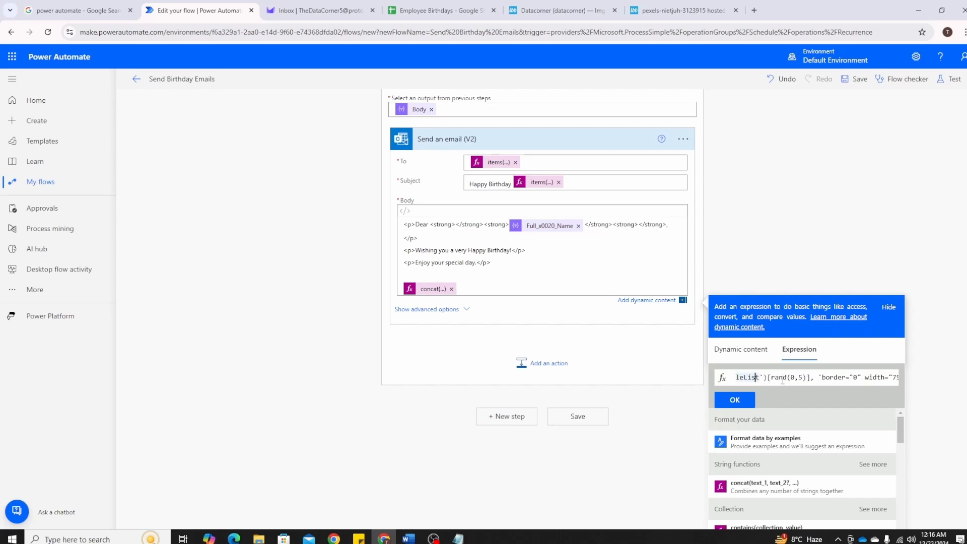
scroll(509, 242, "up", 2)
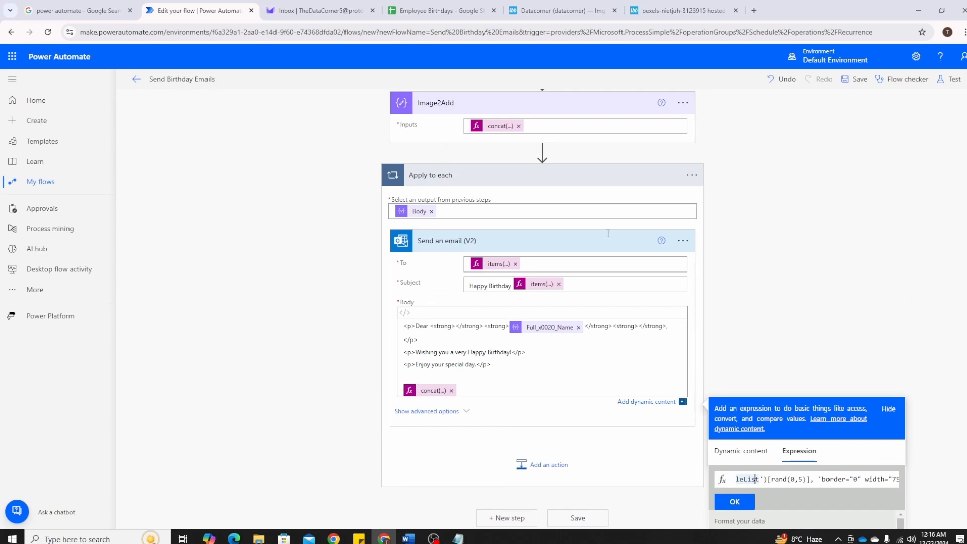
scroll(767, 453, "down", 3)
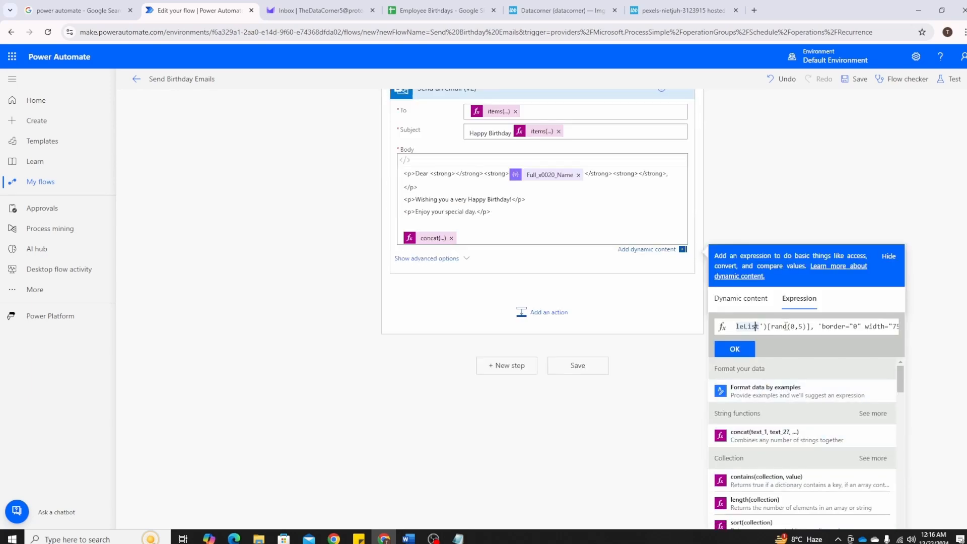
left_click(747, 351)
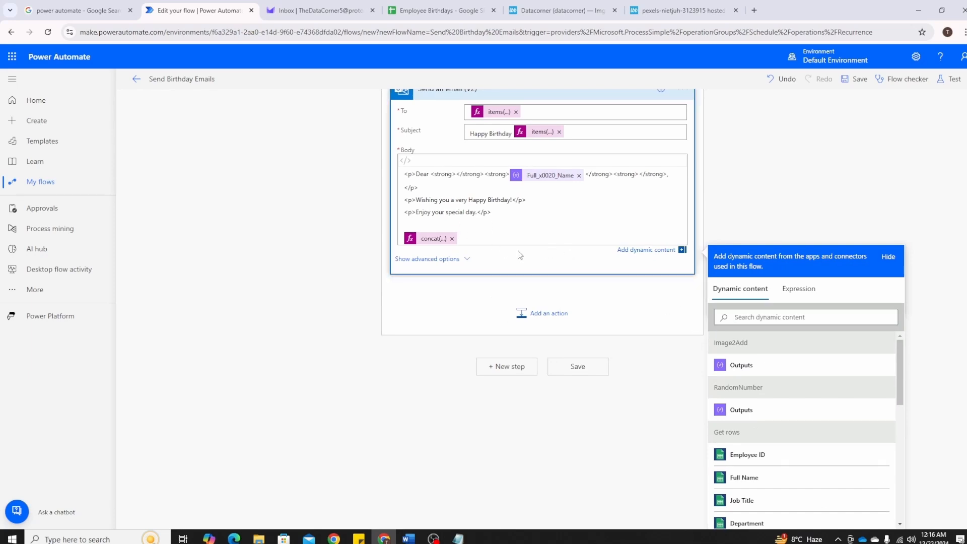
left_click(431, 240)
scroll(337, 270, "up", 3)
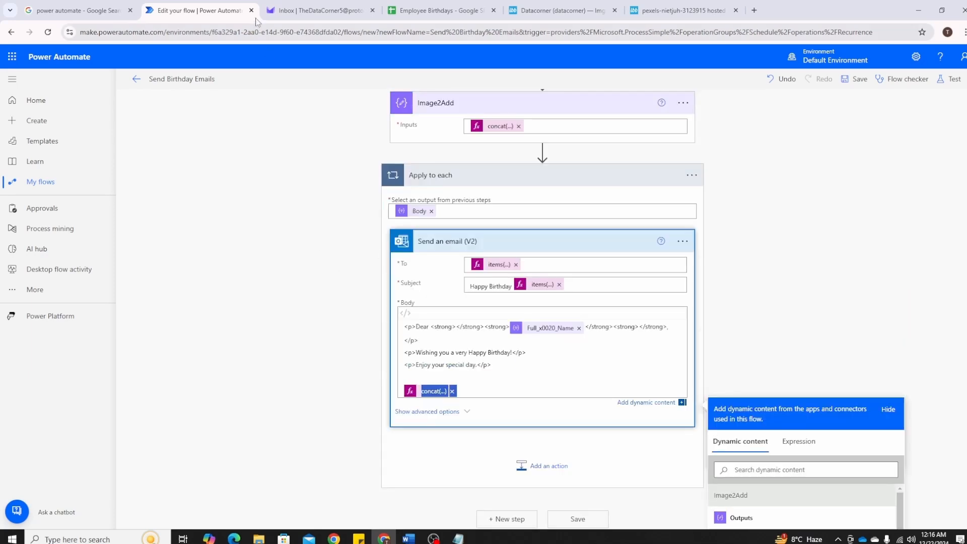
Switch to Proton Mail and delete the two Happy Birthday emails from the previous test run
left_click(307, 10)
left_click(136, 81)
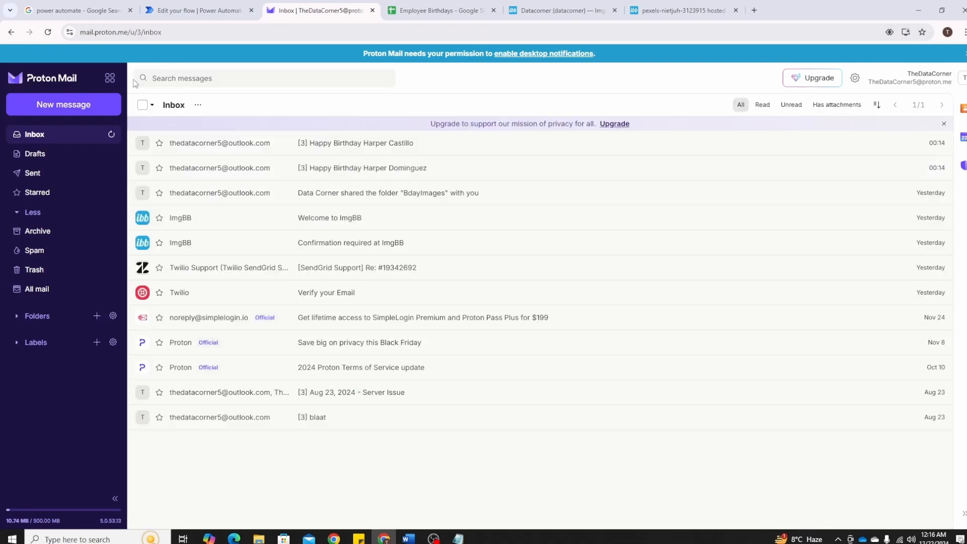
left_click(143, 144)
left_click(143, 167)
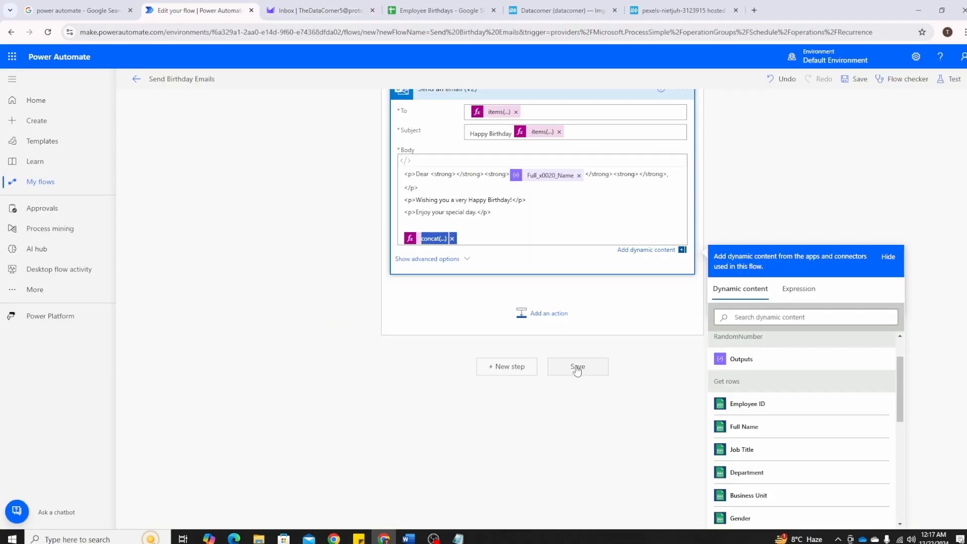
Switch back to Power Automate, save the flow, and run a manual test of it
left_click(576, 365)
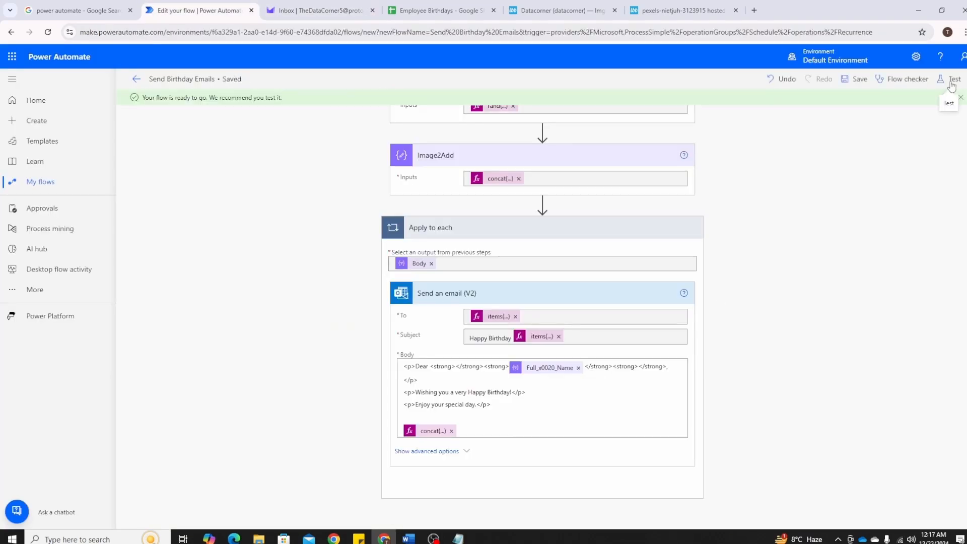
left_click(952, 81)
left_click(835, 510)
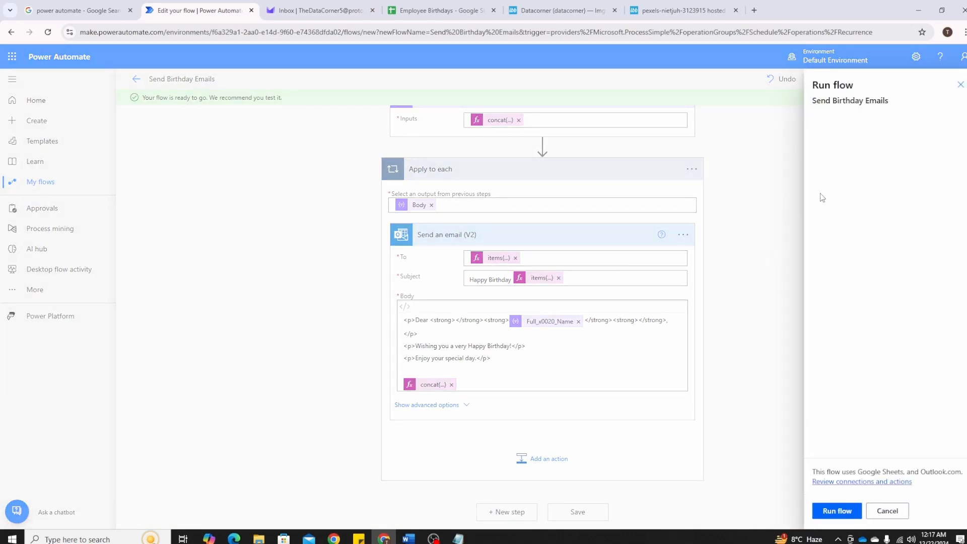
left_click(846, 511)
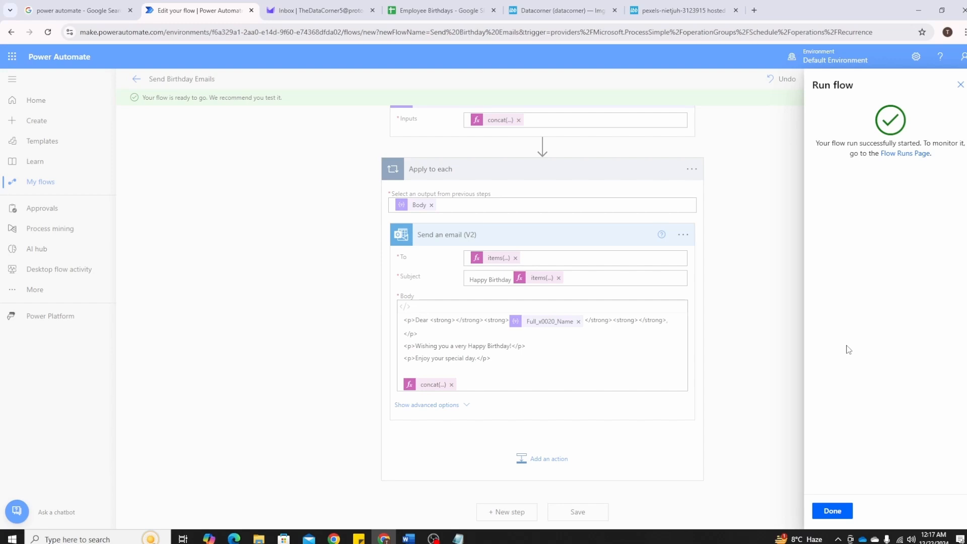
left_click(833, 513)
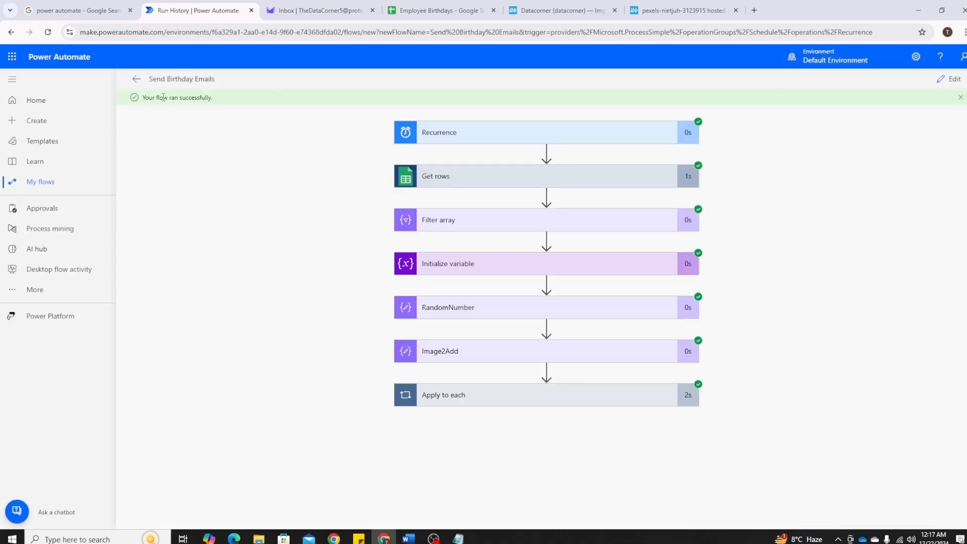
Refresh the Proton Mail inbox and examine the message and image in the first new birthday email
left_click(317, 10)
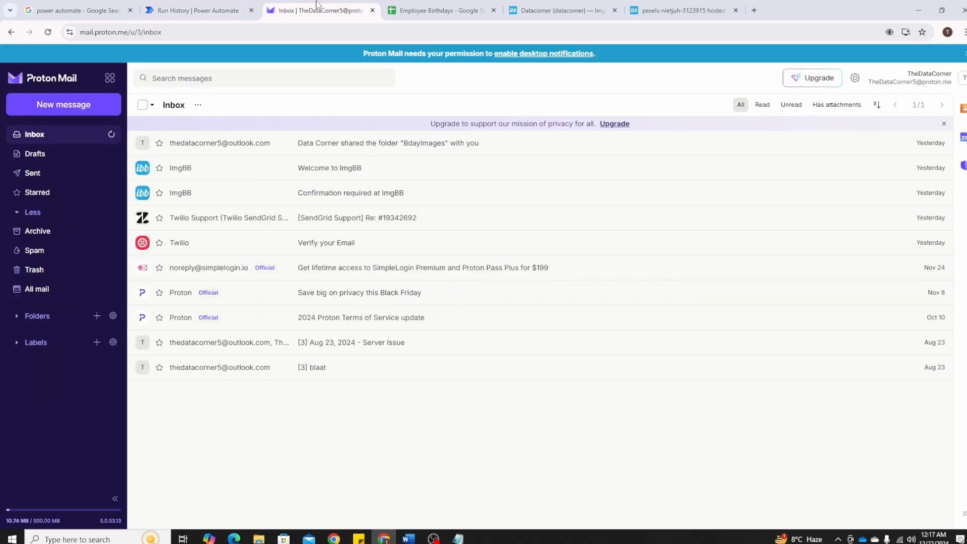
left_click(112, 135)
left_click(329, 144)
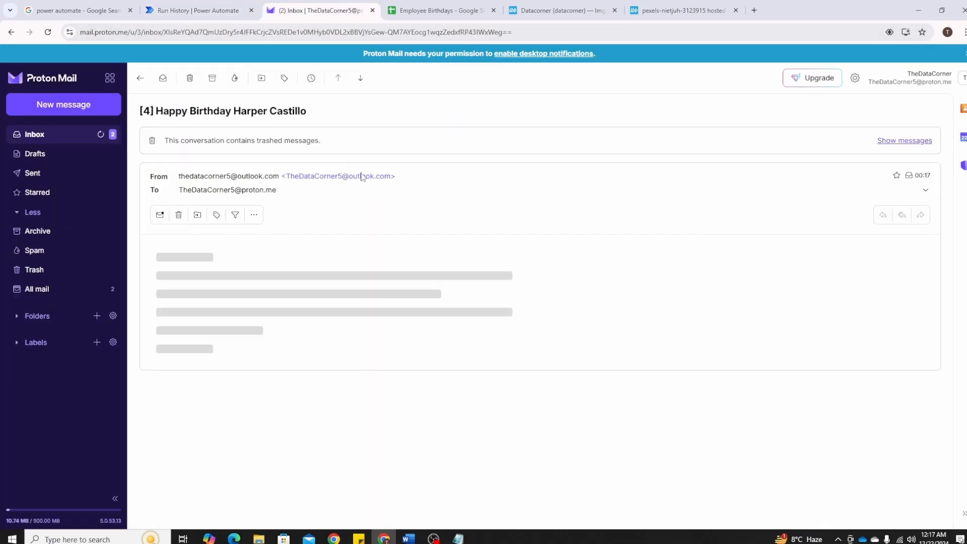
scroll(430, 238, "down", 5)
scroll(445, 272, "up", 5)
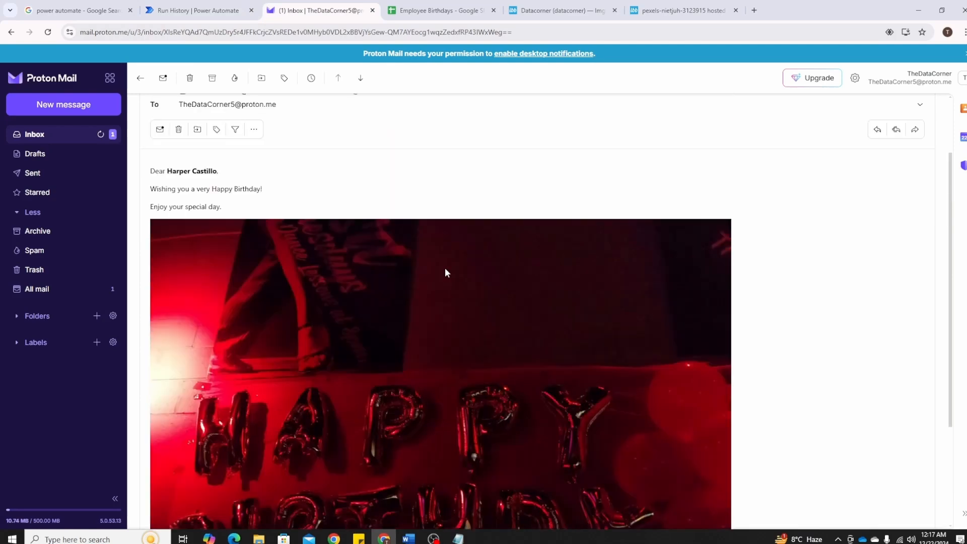
left_click(140, 77)
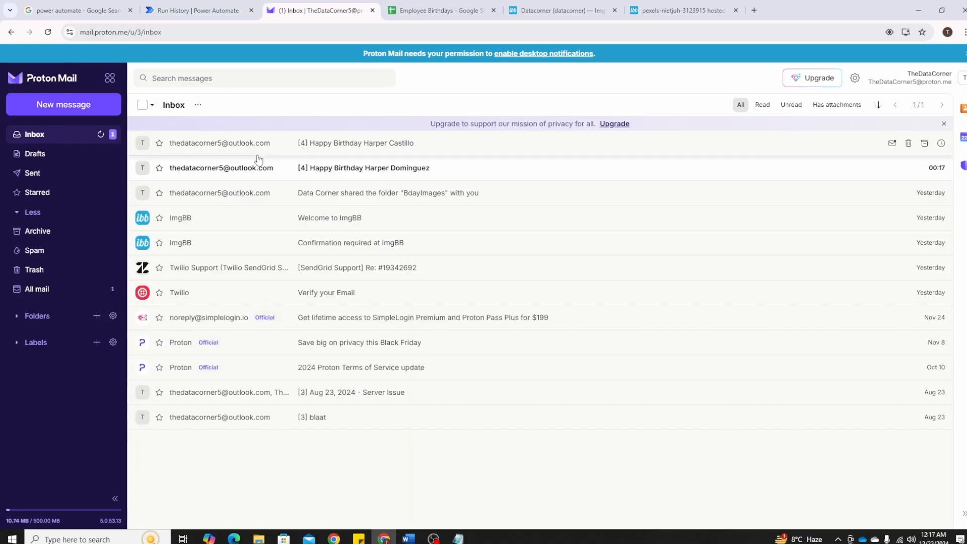
Examine the message and image in the second new birthday email
left_click(356, 170)
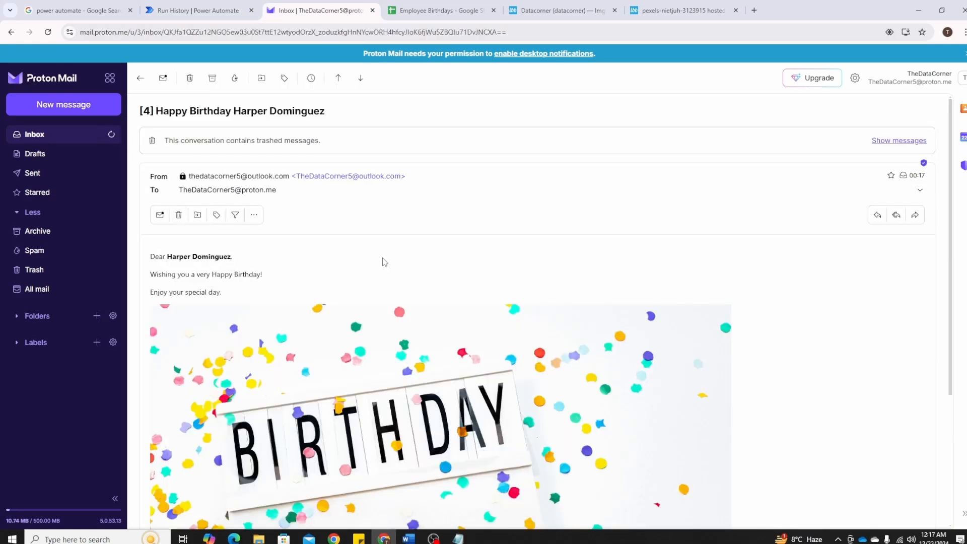
scroll(384, 262, "down", 3)
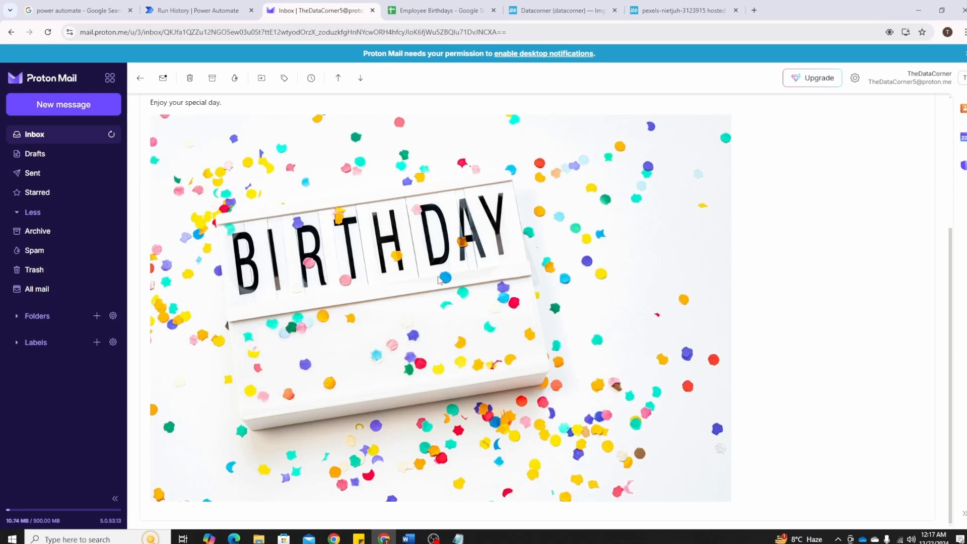
scroll(439, 281, "up", 4)
scroll(334, 284, "down", 2)
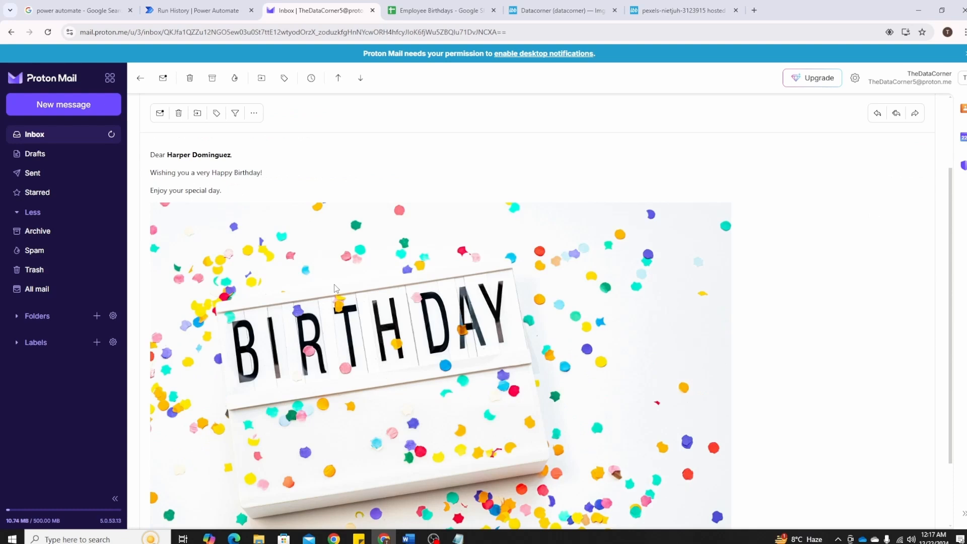
scroll(319, 382, "down", 2)
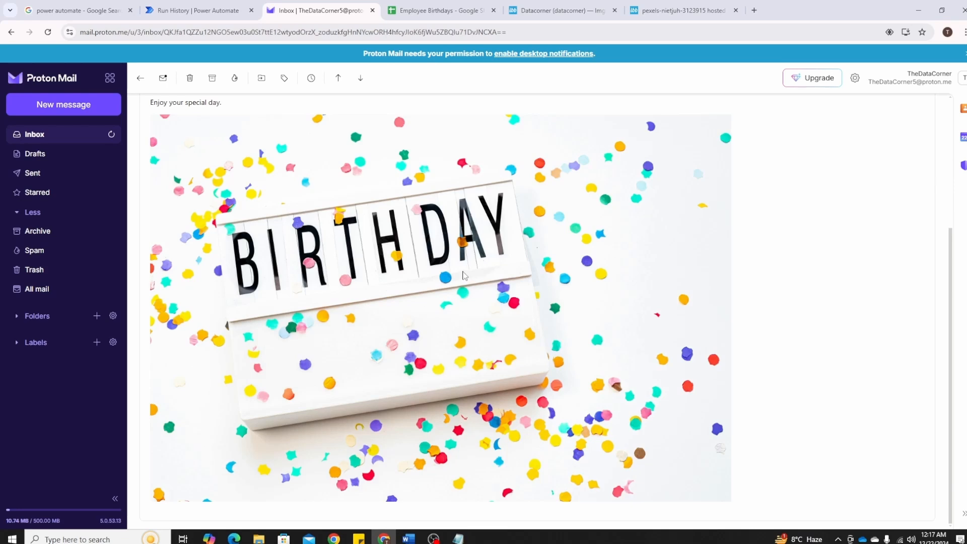
scroll(462, 273, "up", 4)
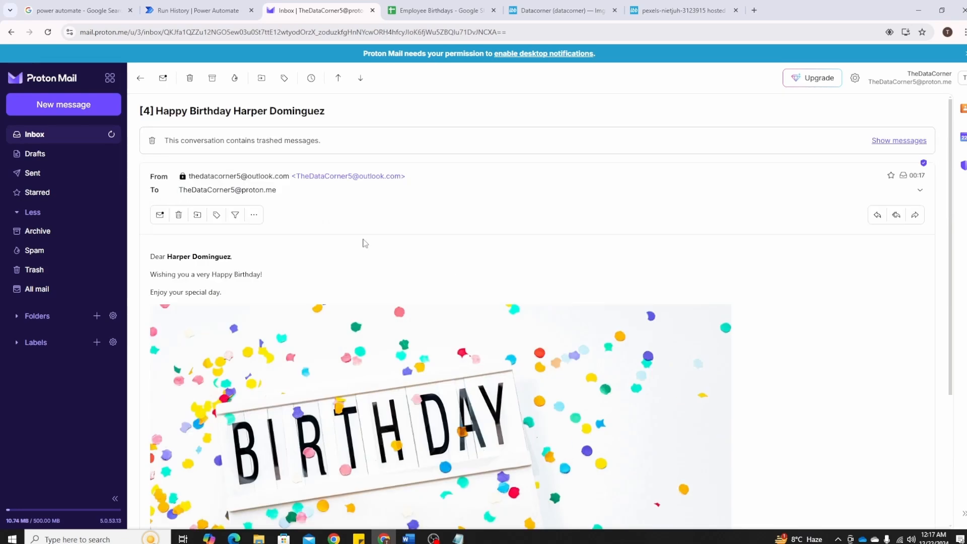
Return to the flow's run in Power Automate and expand the Apply to each results
left_click(141, 78)
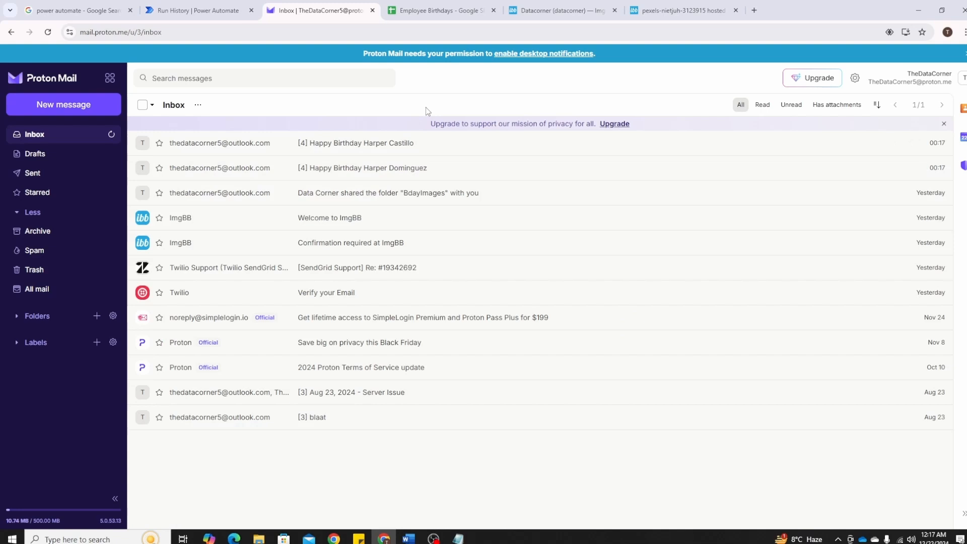
left_click(198, 10)
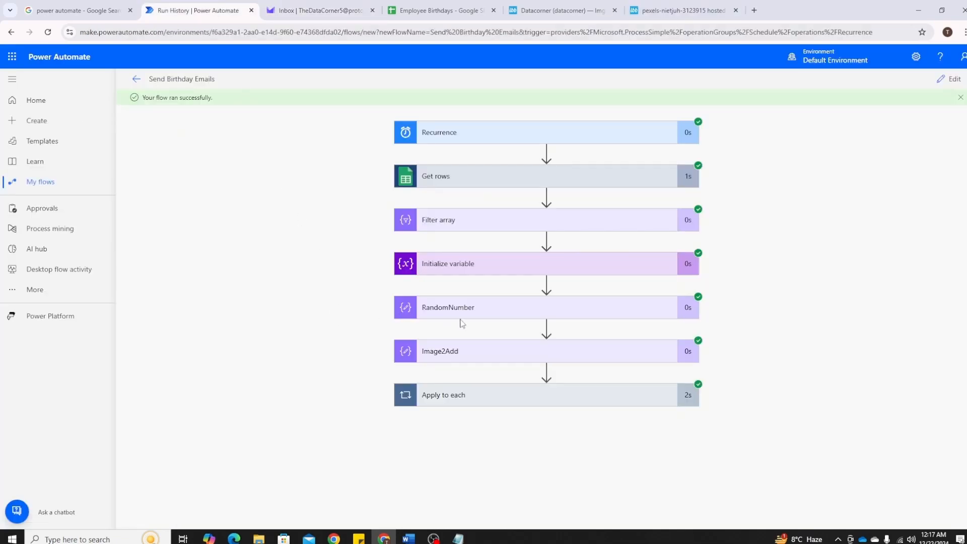
left_click(468, 398)
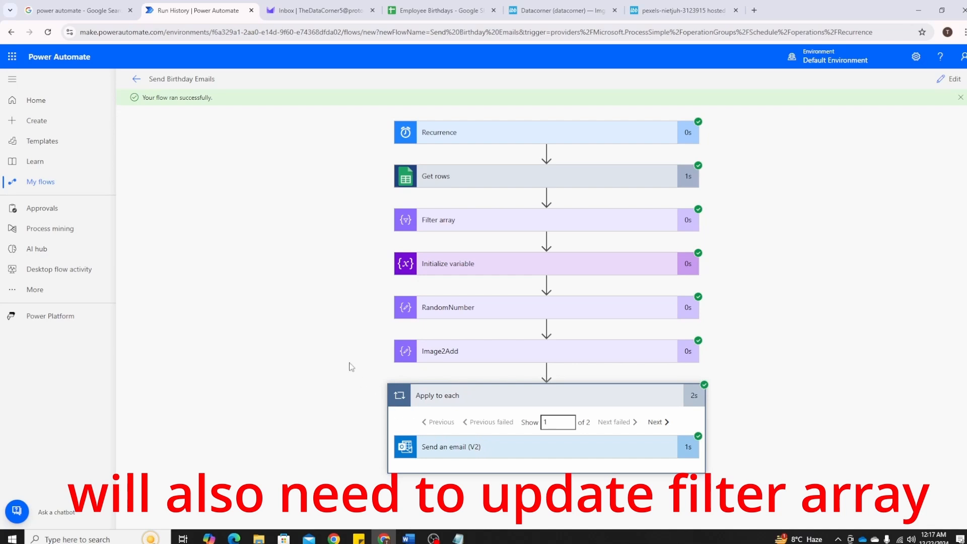